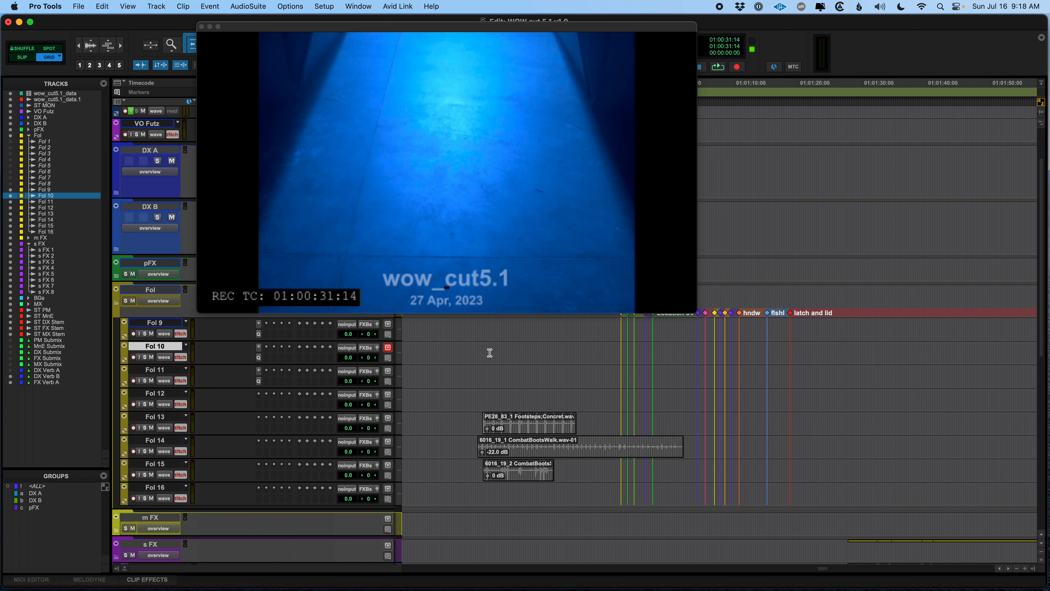
- Play the hallway scene from 01:00:33:00 on the Fol 10 track to review the walk against picture
click(497, 351)
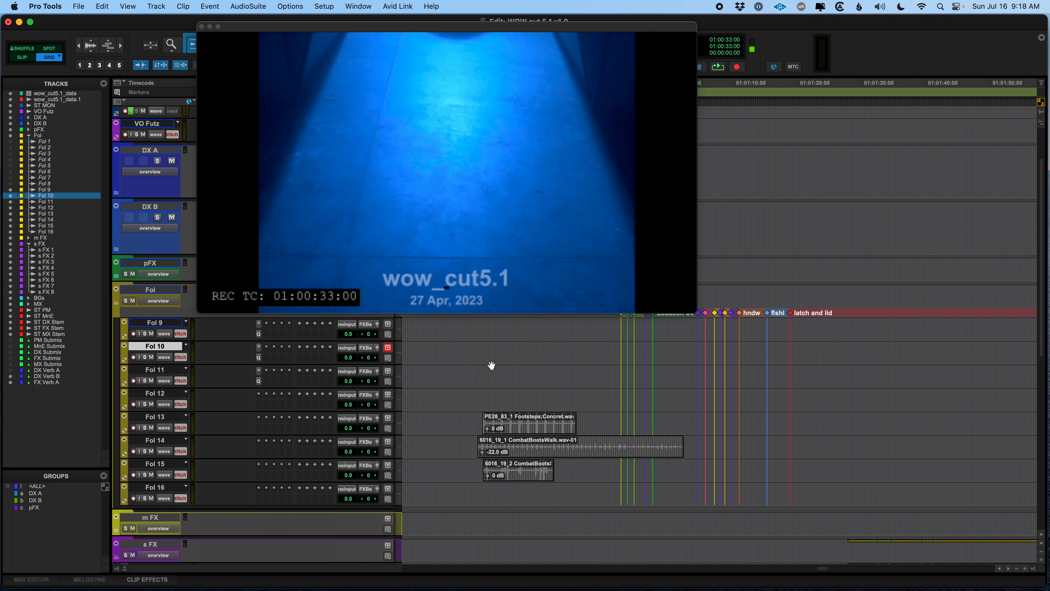
click(492, 348)
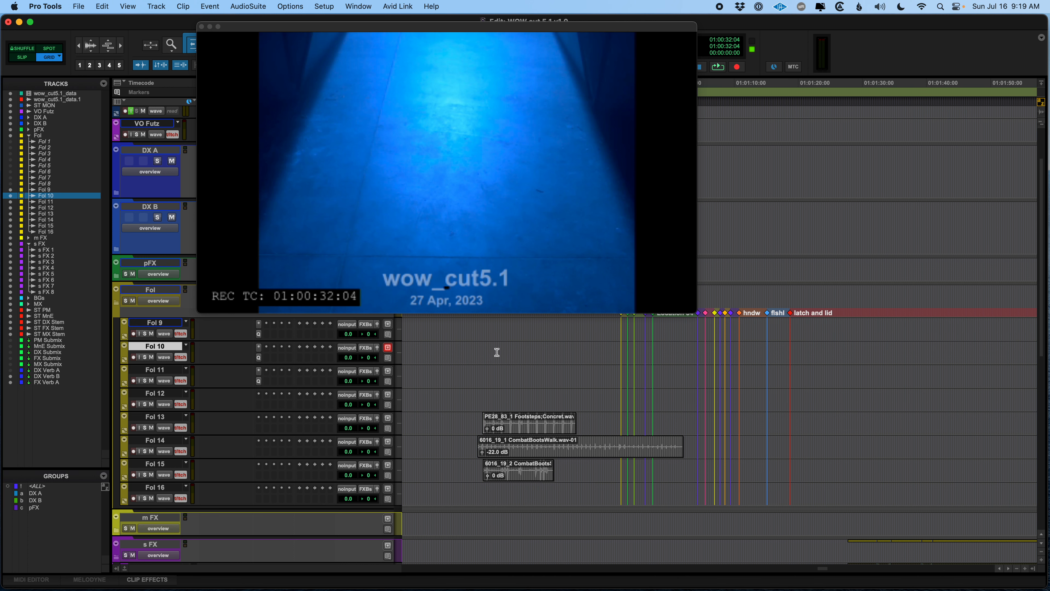
click(496, 352)
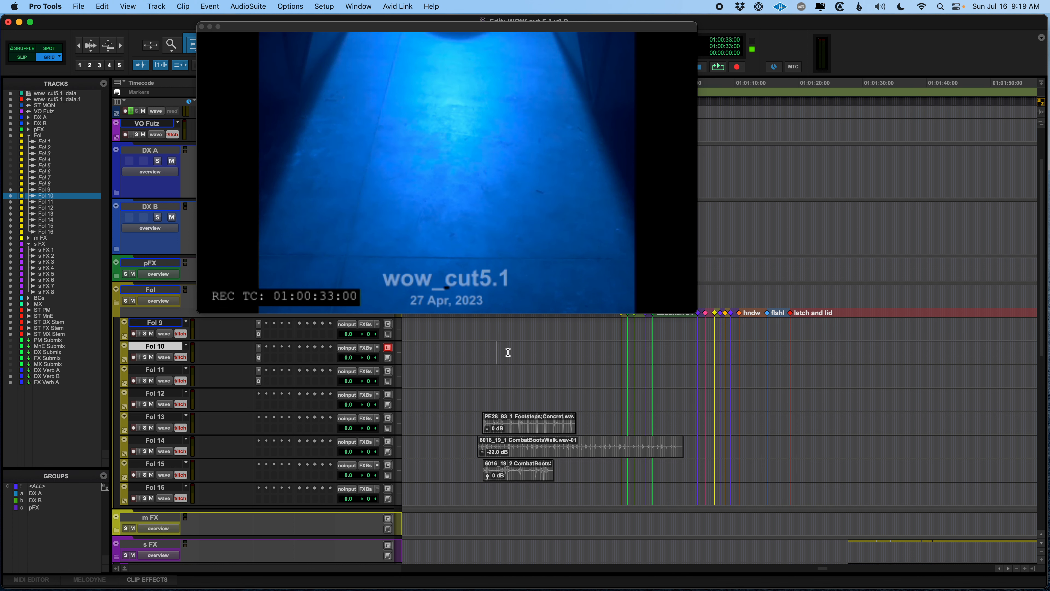
key(space)
scroll(508, 352, up, 2)
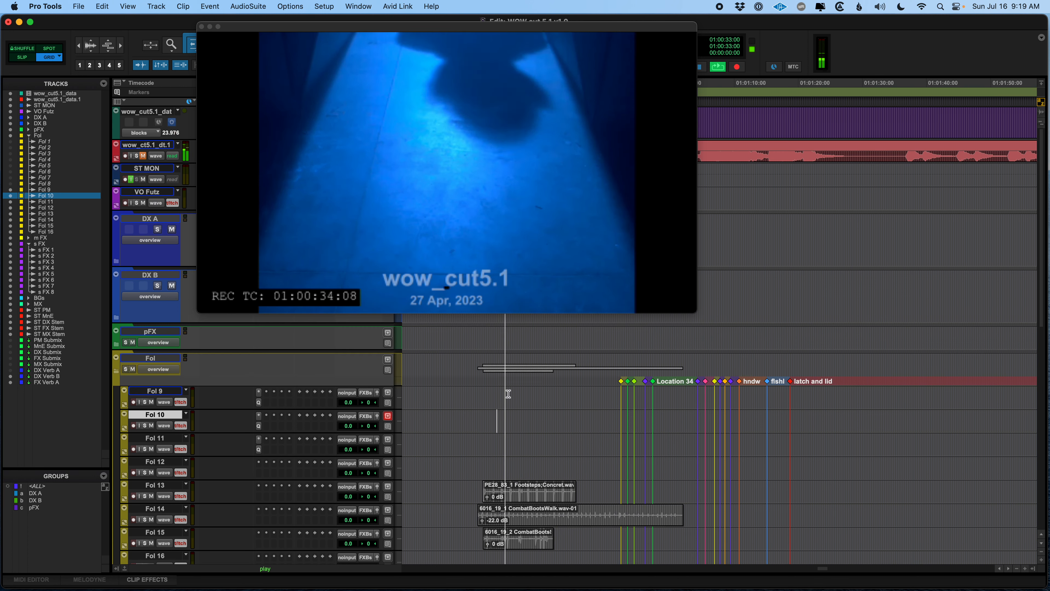
scroll(508, 395, down, 3)
scroll(508, 395, up, 3)
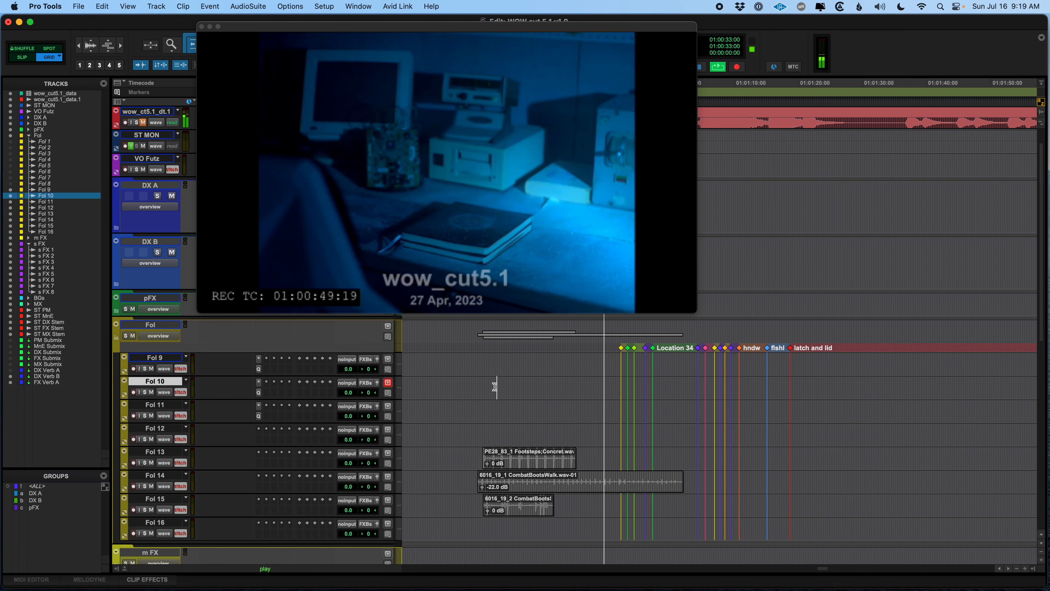
key(space)
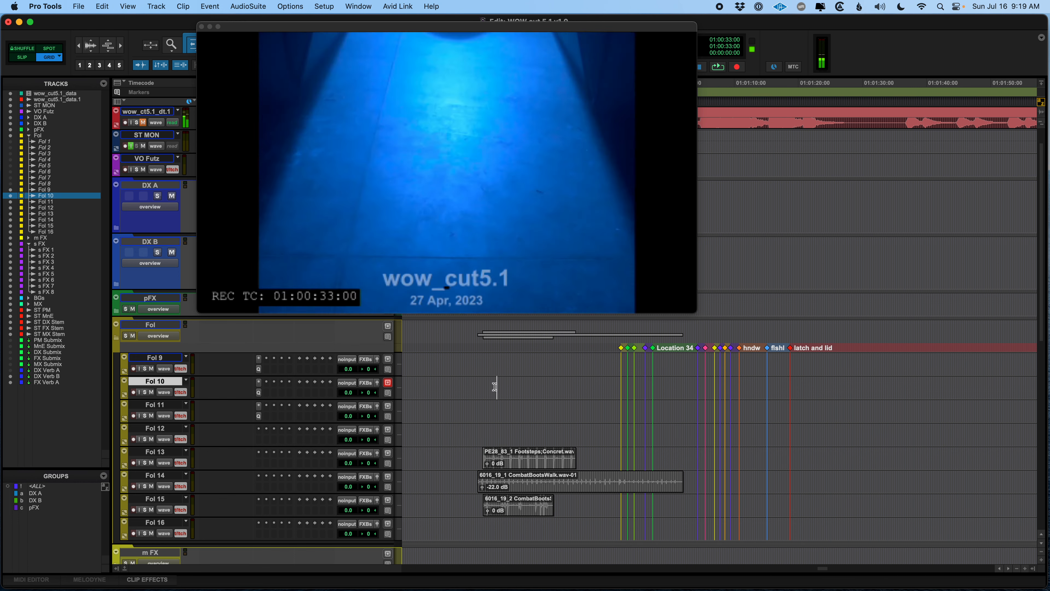
- Replay the hallway walk from 01:00:34:09 on the Fol 10 track
click(478, 388)
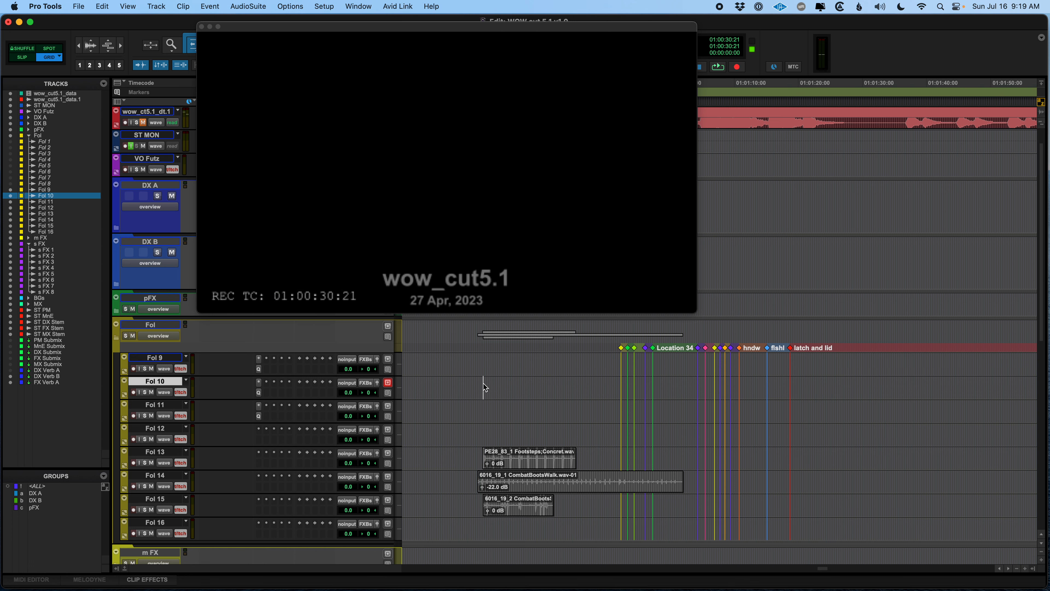
click(506, 386)
key(space)
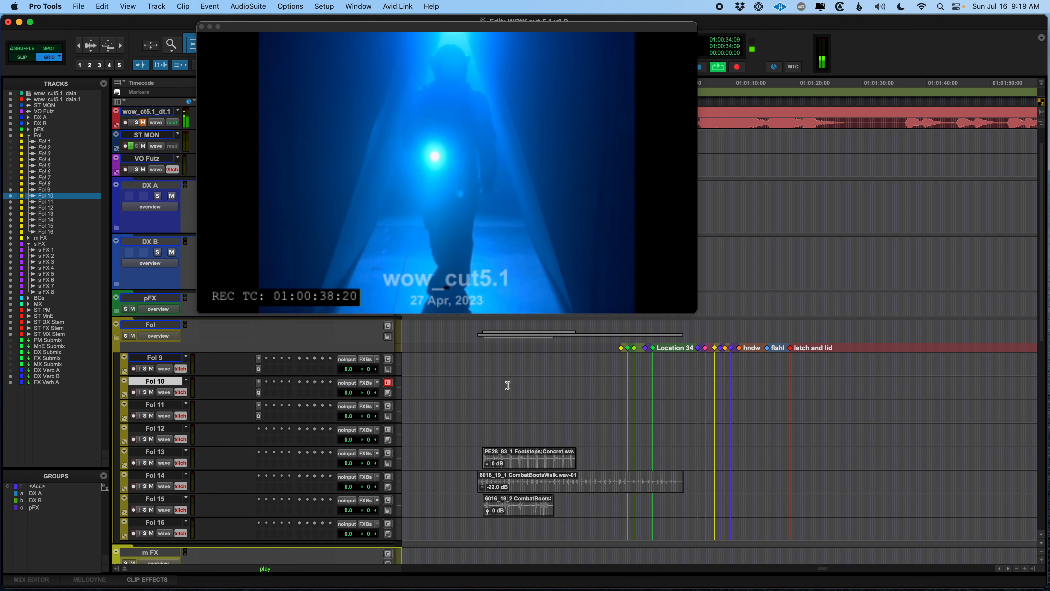
key(space)
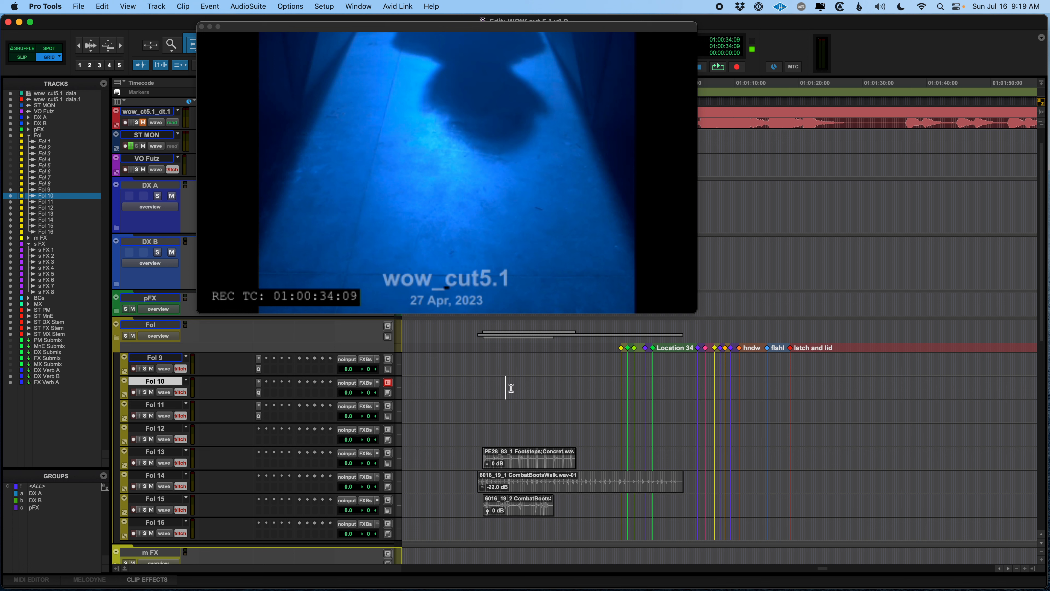
- Switch to SoundQ and search the sound library for "footstep boot concrete"
key(super+Tab)
key(super+Tab)
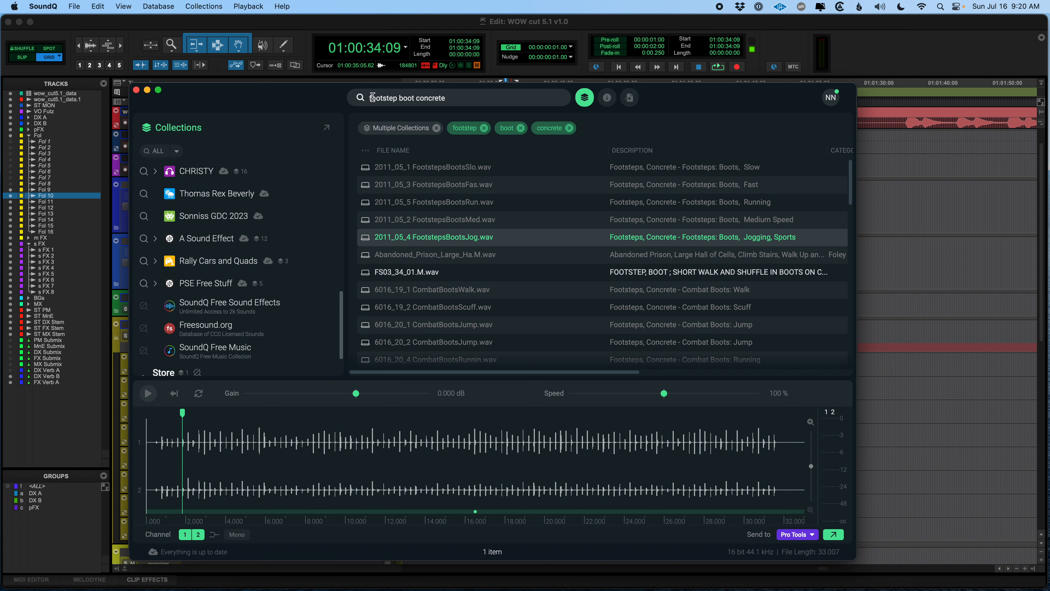
click(456, 97)
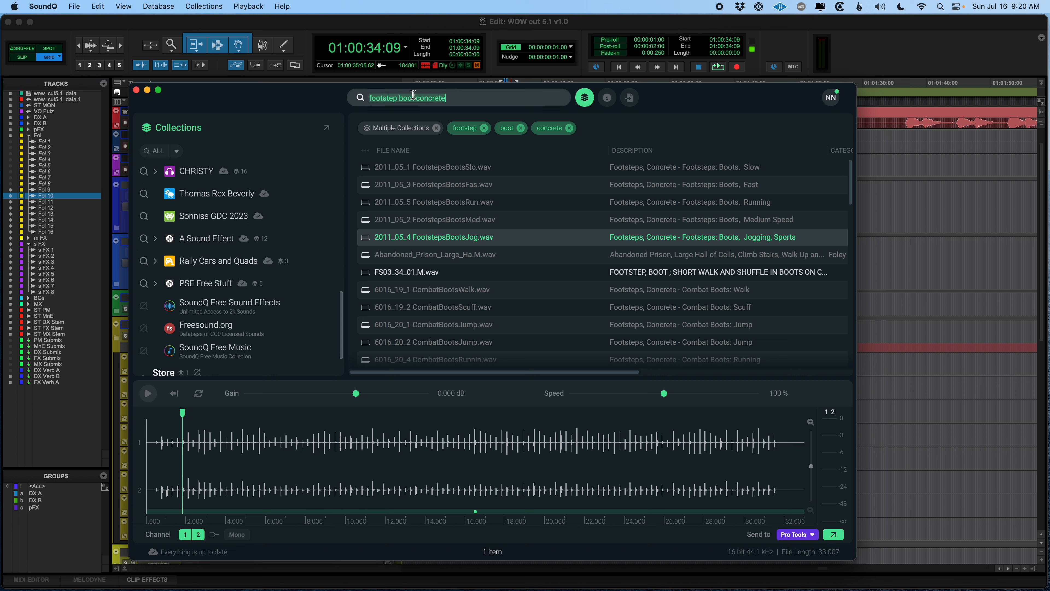
click(394, 95)
text(fo)
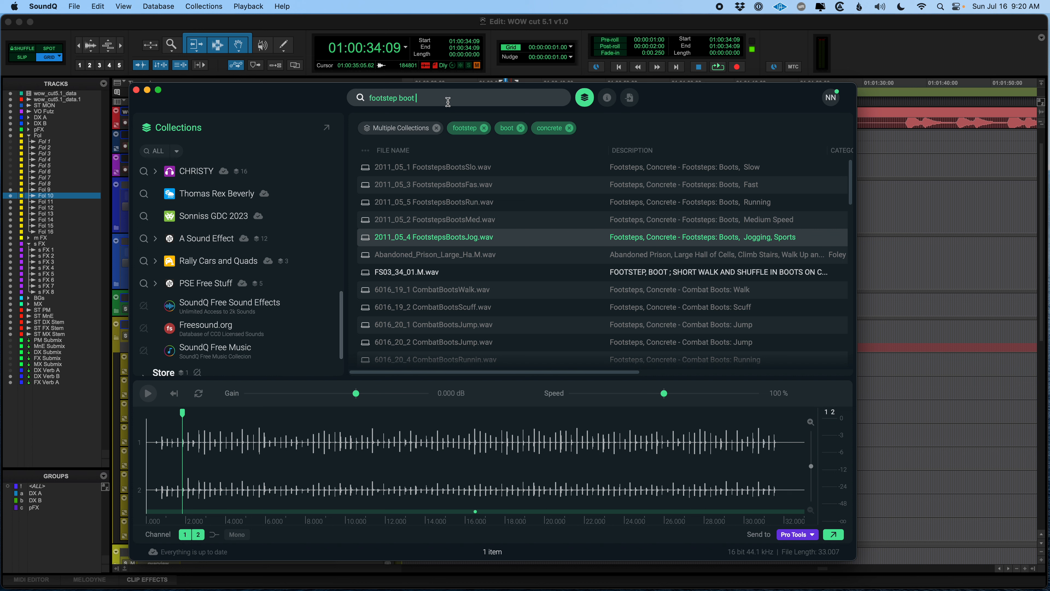
text(otstep boot concrete)
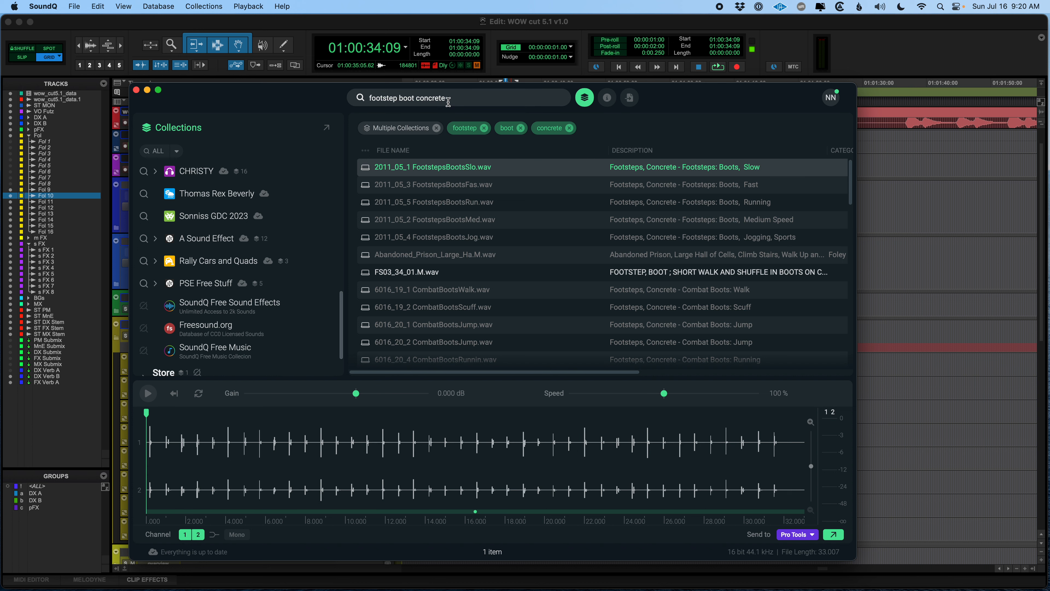
- Audition the concrete boot footstep files 2011_05_3 Fast, 2011_05_5 Running, 2011_05_2 Medium Speed and 2011_05_4 Jogging
click(469, 187)
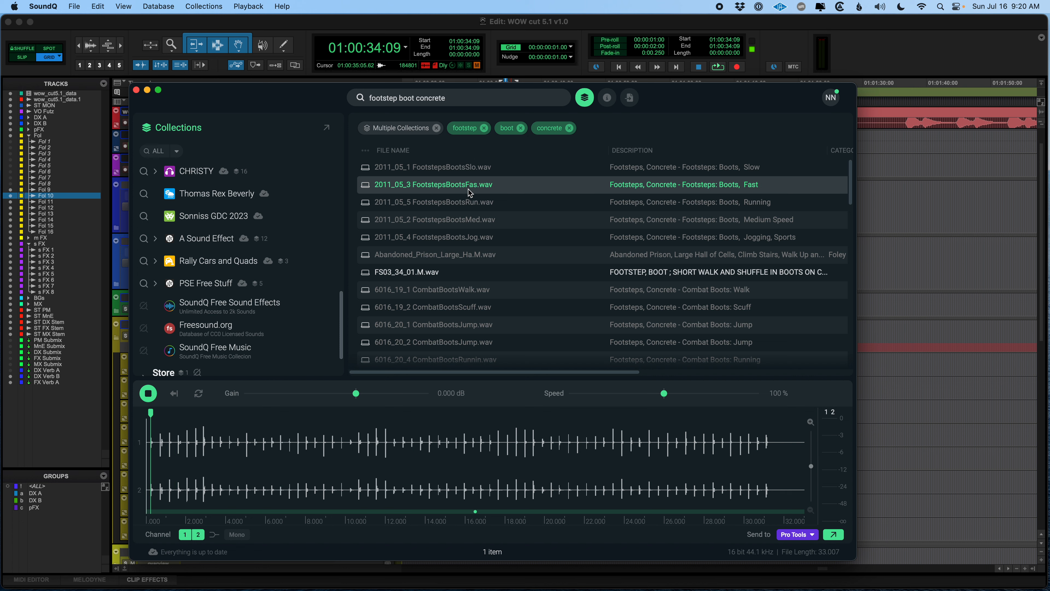
click(463, 205)
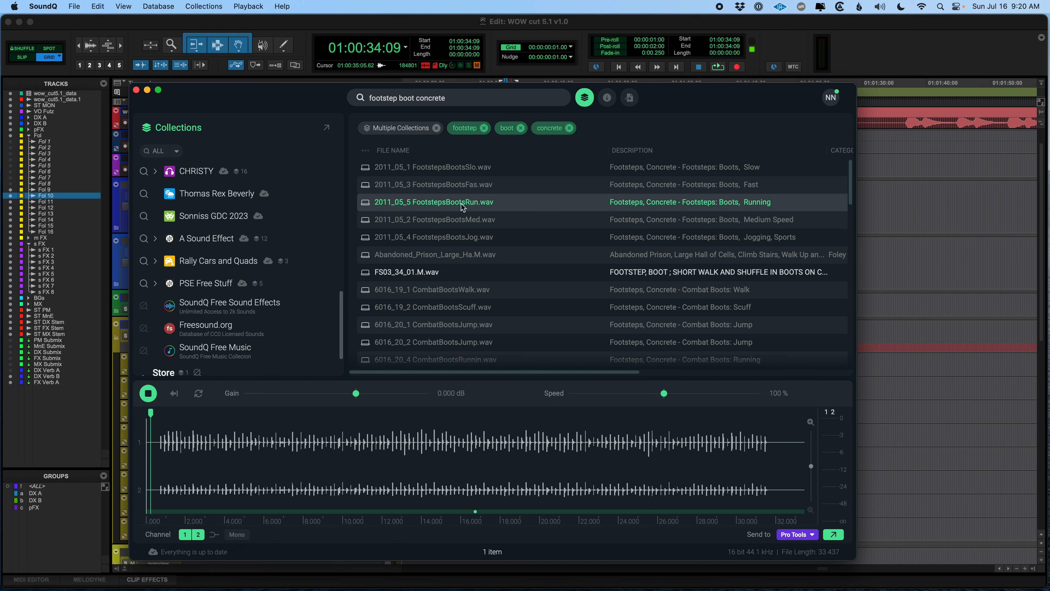
click(463, 223)
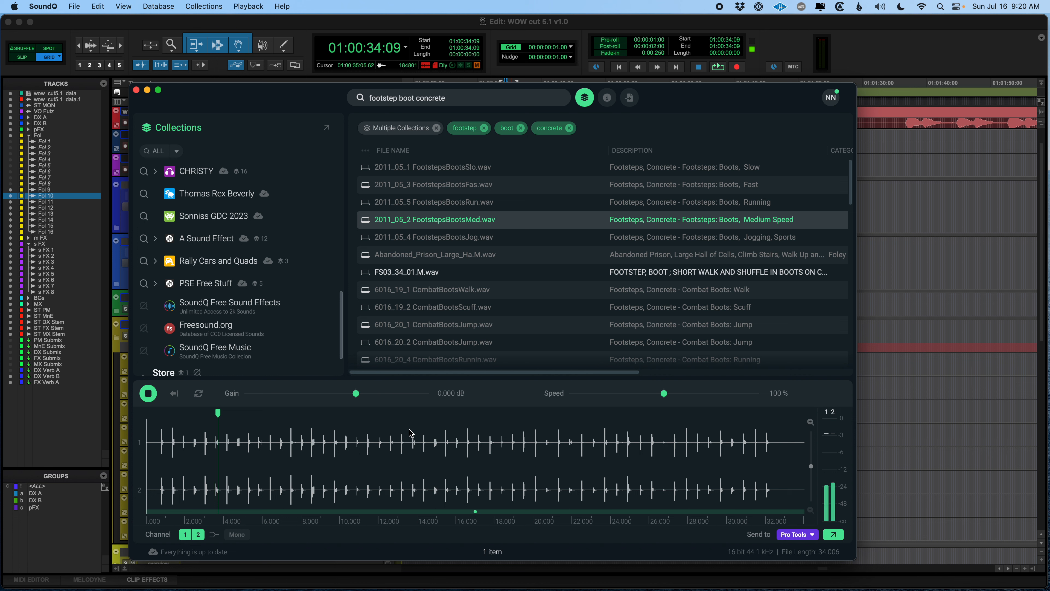
key(space)
click(468, 239)
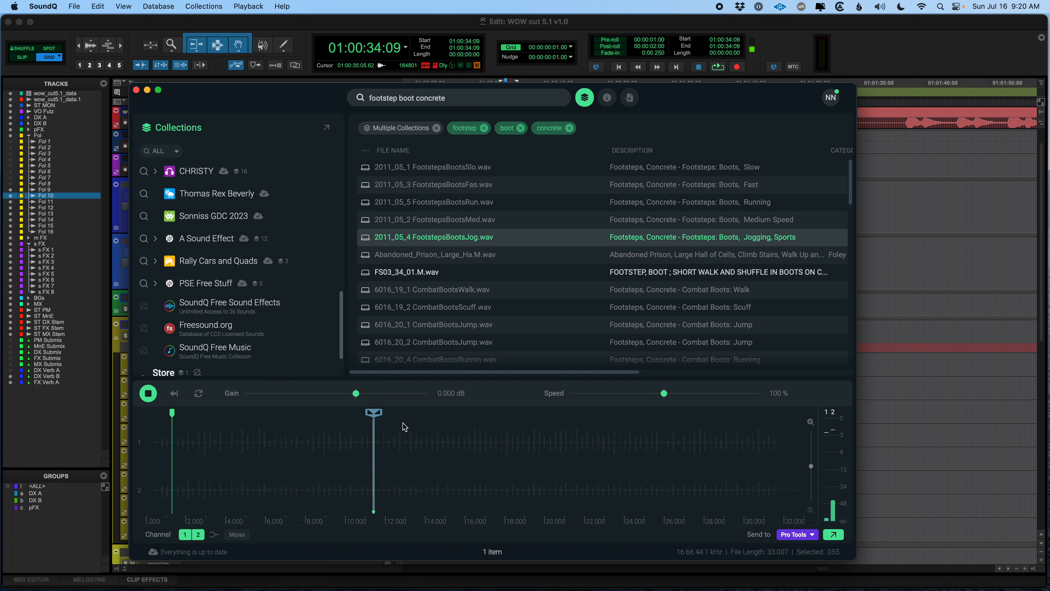
click(448, 429)
key(space)
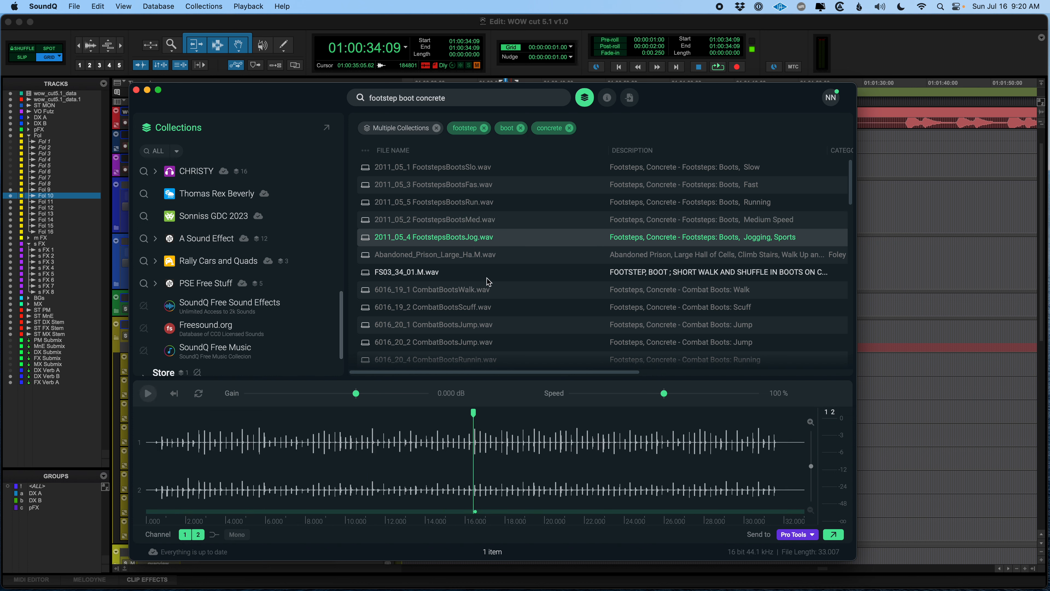
- Audition several passages of Abandoned_Prison_Large_Ha.M.wav, including those near 6, 15, 30 and 75 seconds
click(465, 255)
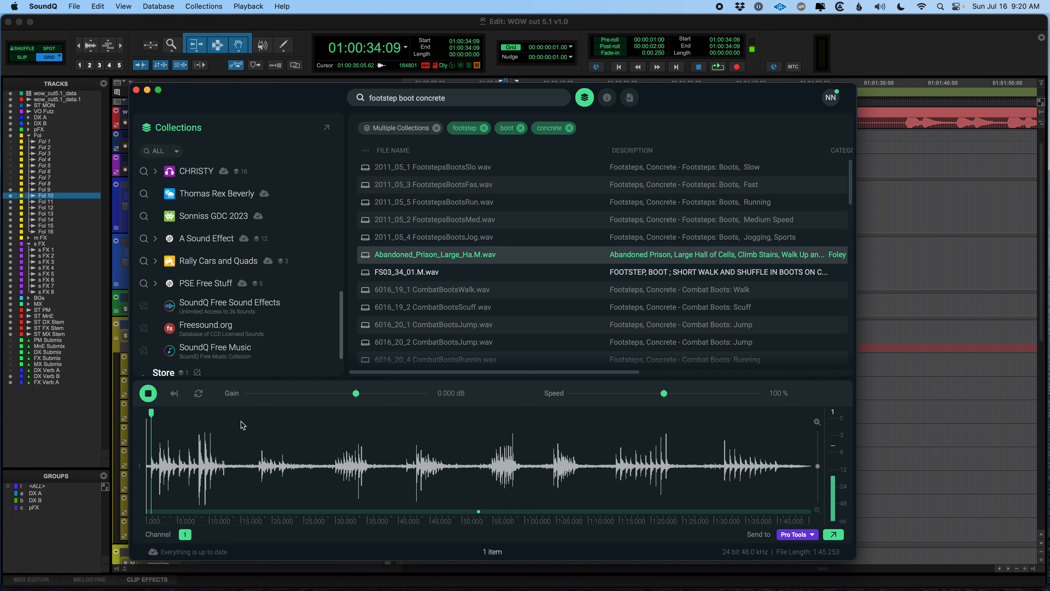
click(186, 434)
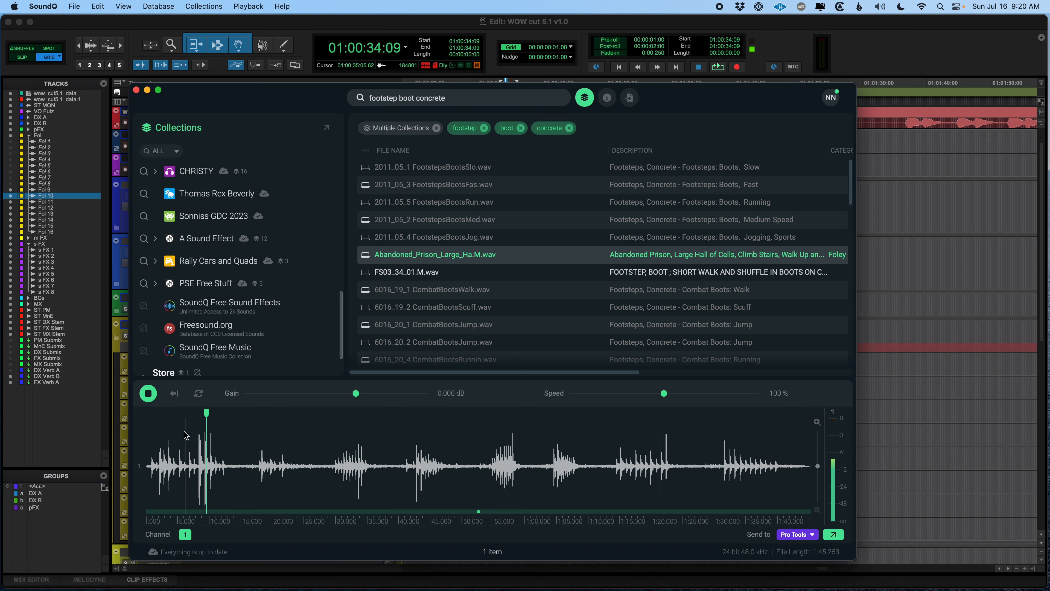
key(space)
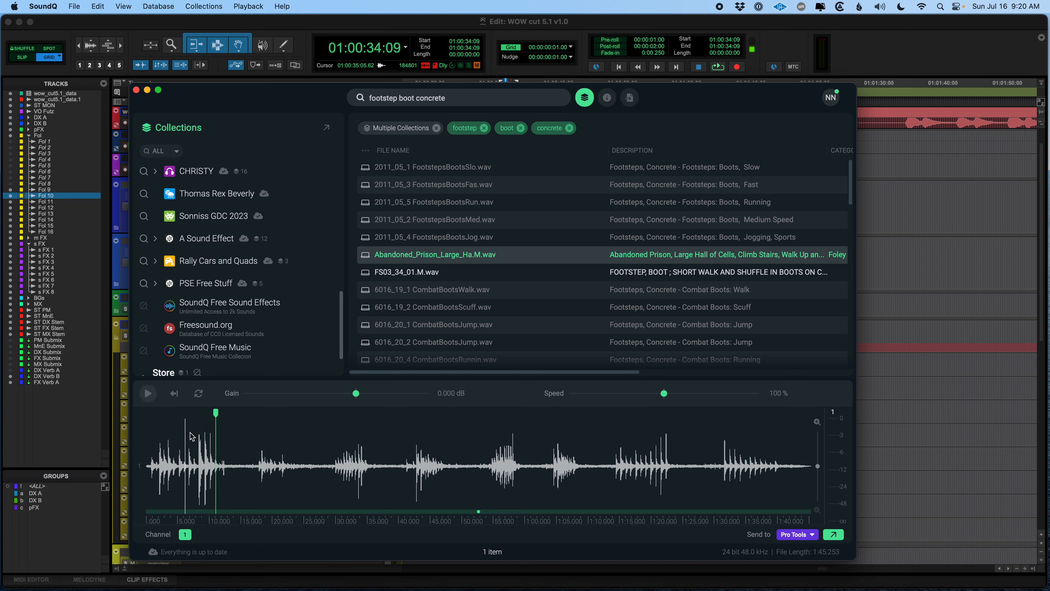
click(621, 447)
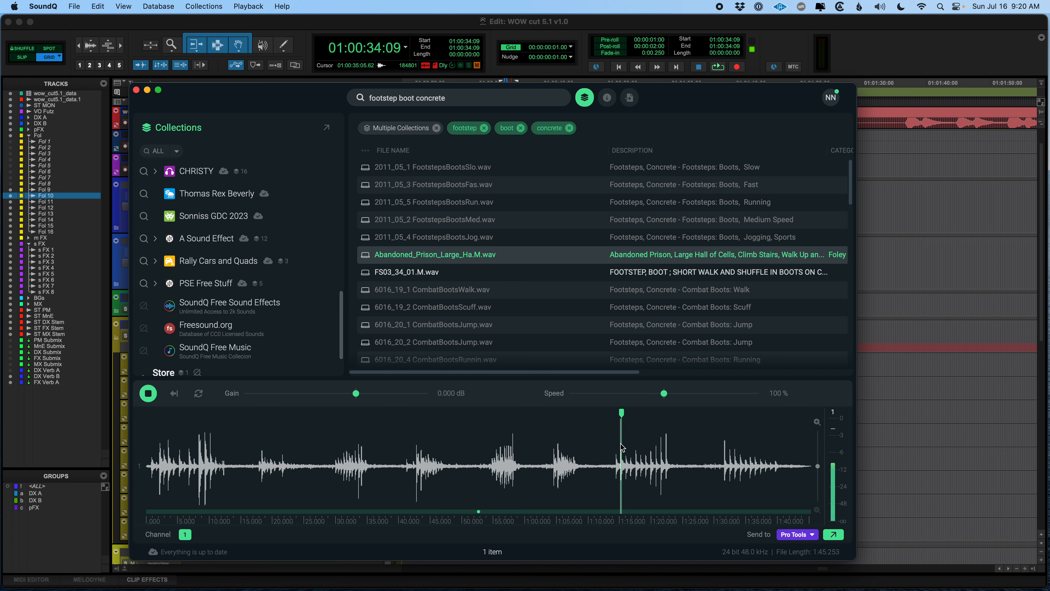
key(space)
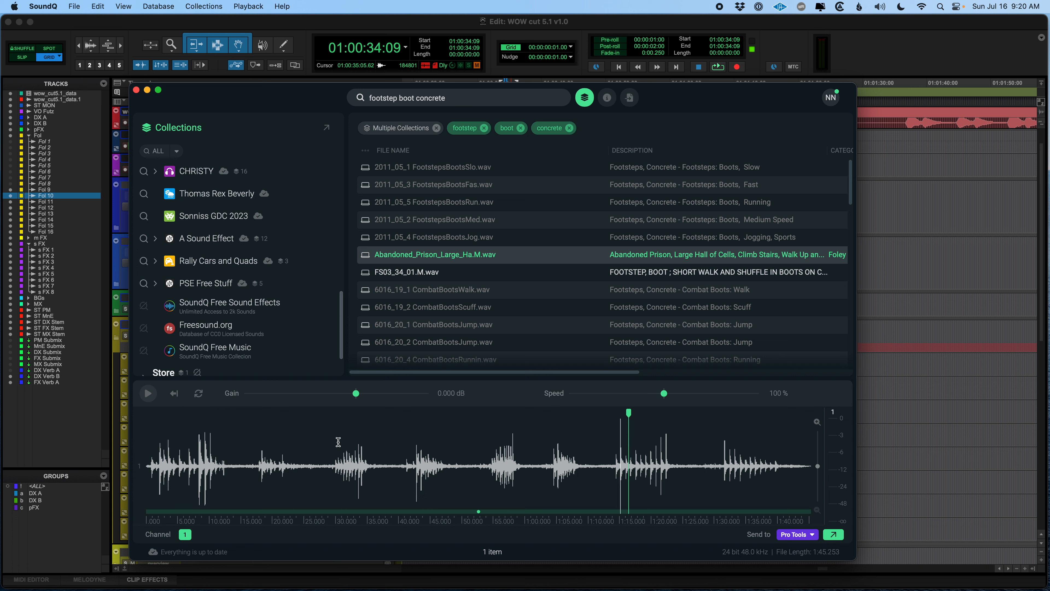
click(338, 444)
key(space)
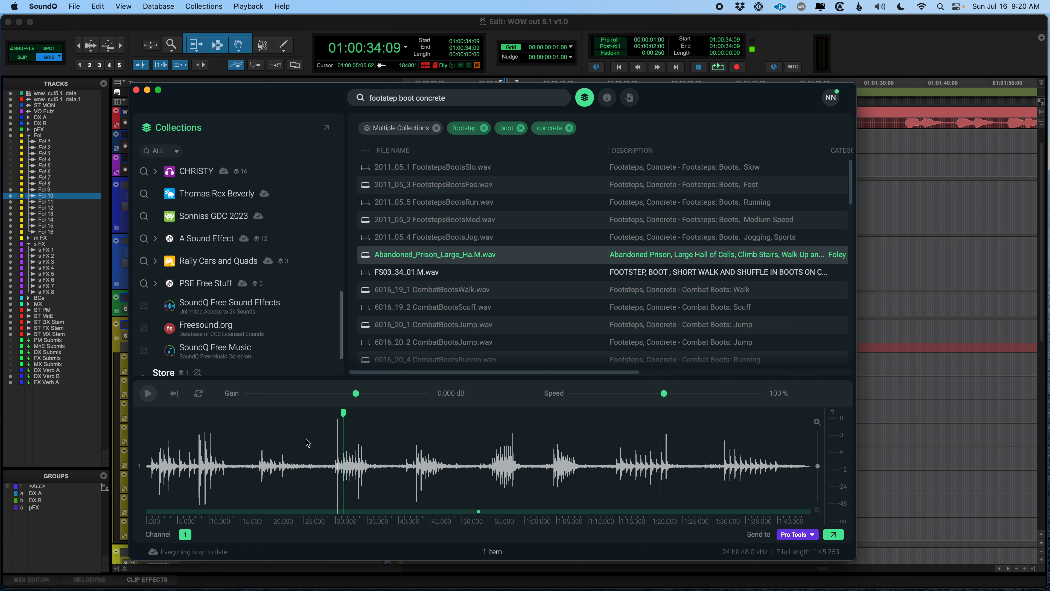
click(247, 449)
key(space)
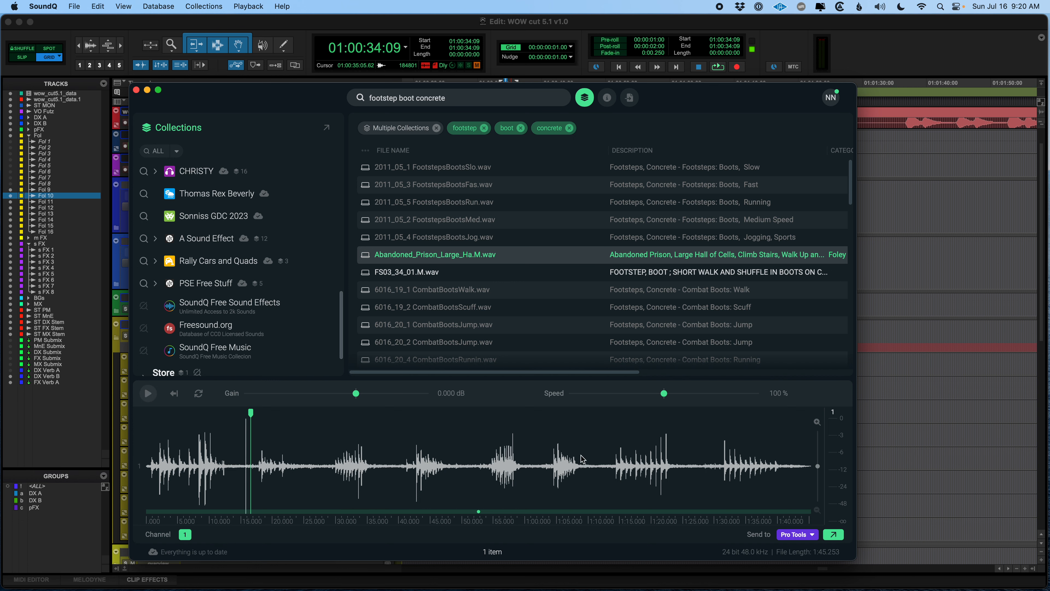
- Send Abandoned_Prison_Large_Ha.M.wav from SoundQ to the Fol 16 track in Pro Tools at 01:00:29:21
click(875, 23)
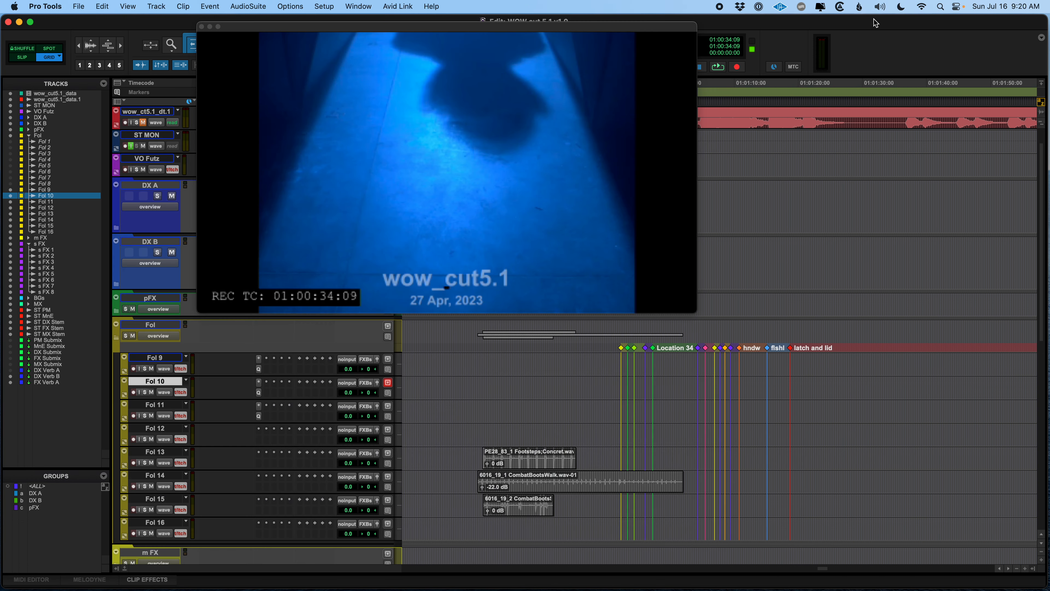
scroll(599, 372, down, 3)
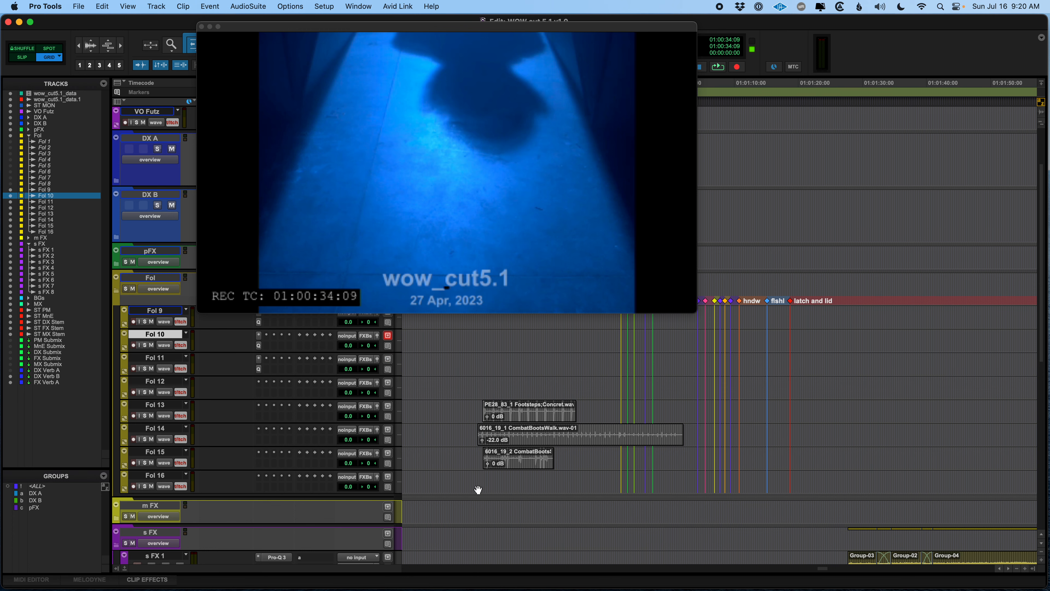
click(476, 480)
key(super+Tab)
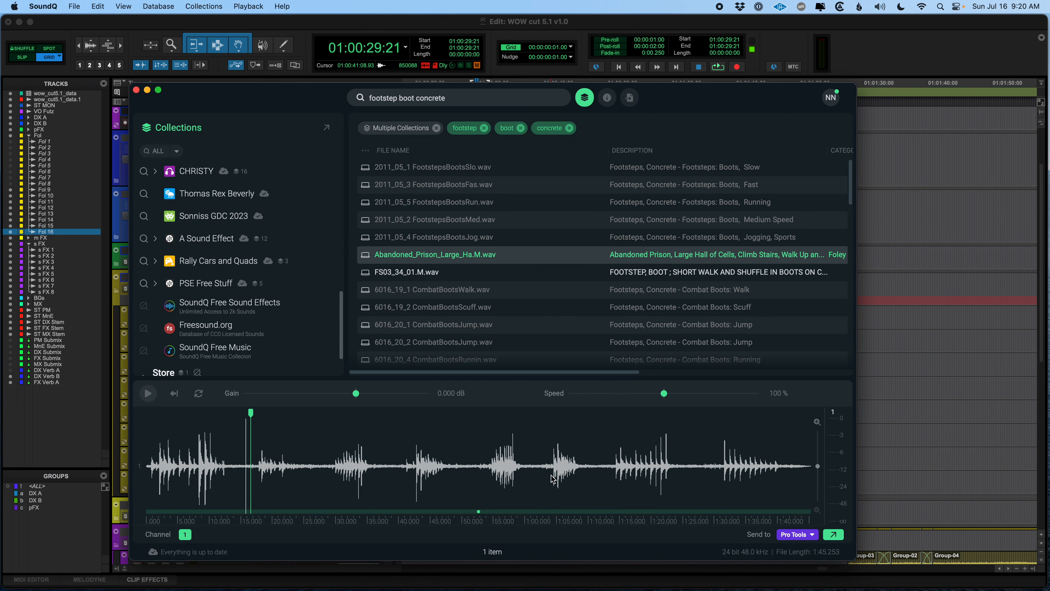
key(s)
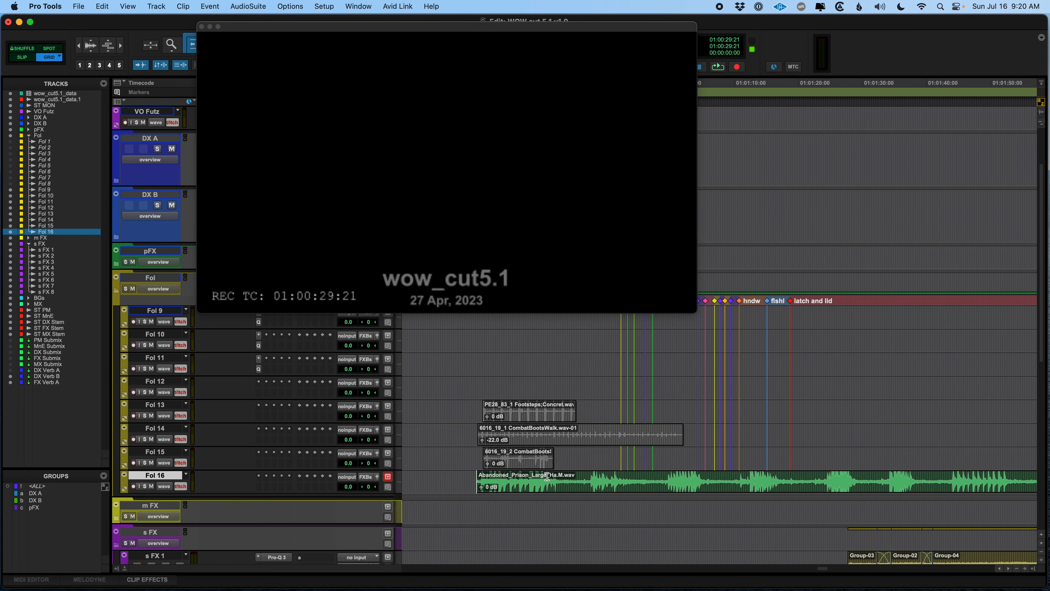
- Mute the whole Abandoned_Prison_Large_Ha.M.wav clip on the Fol 16 track
key(super+bracketleft)
key(super+bracketleft)
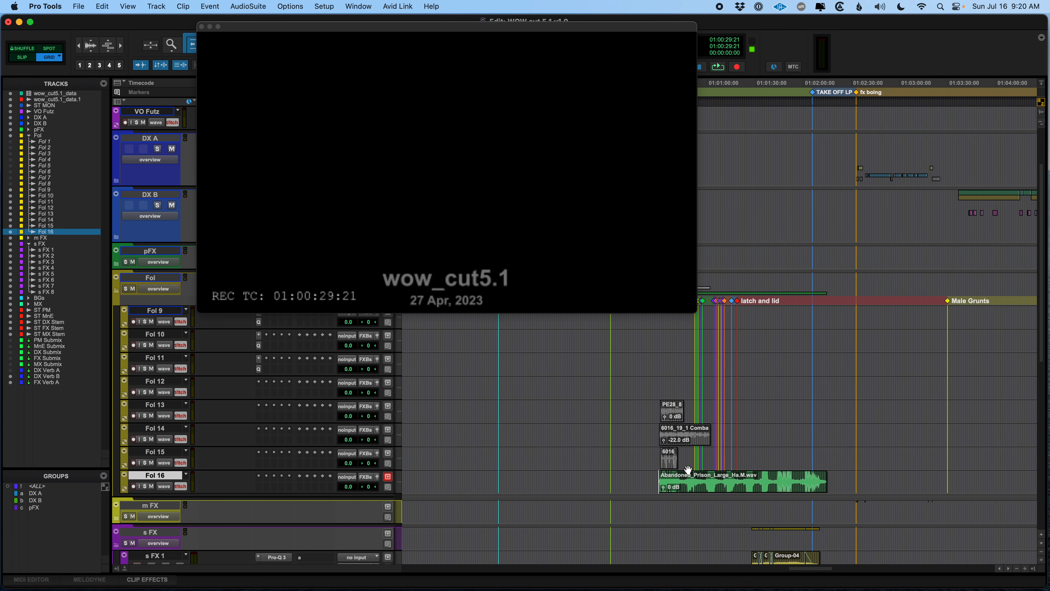
click(731, 489)
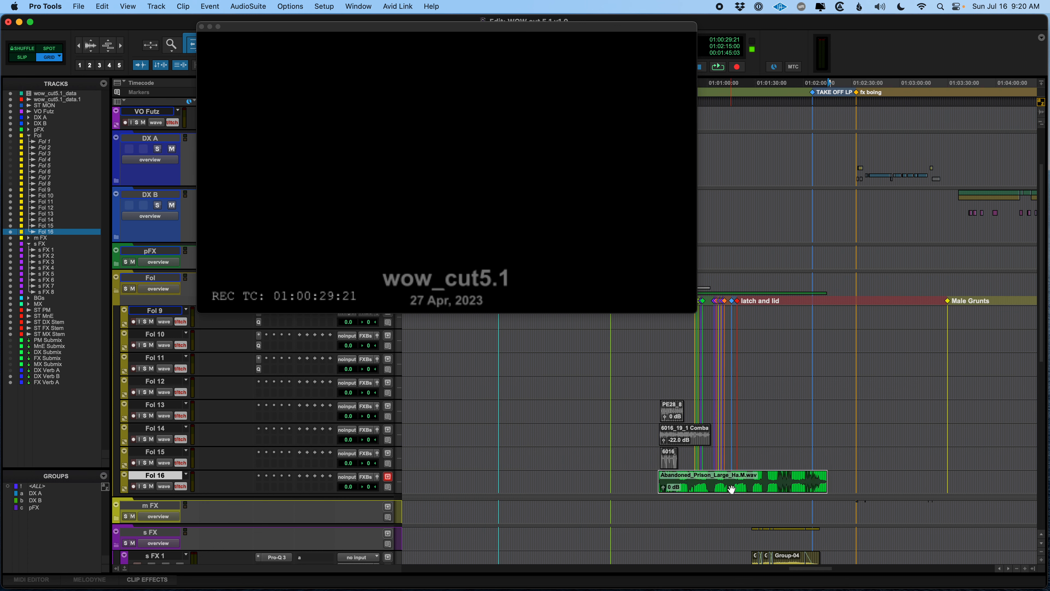
key(super+m)
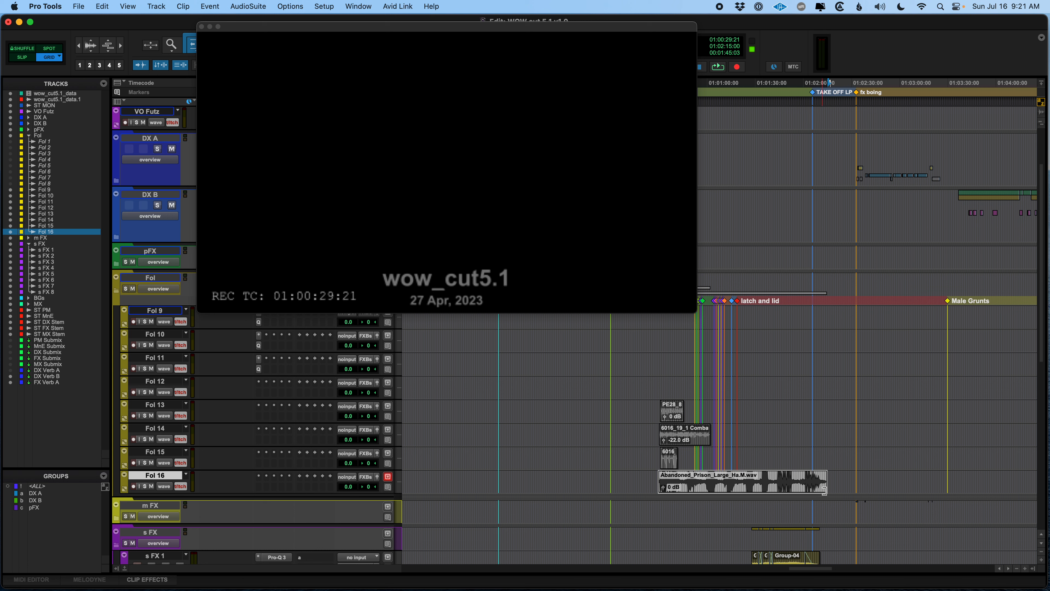
- Unmute the PE28_83_1 Footsteps;Concret clip on the Fol 13 track and play it against picture
click(618, 407)
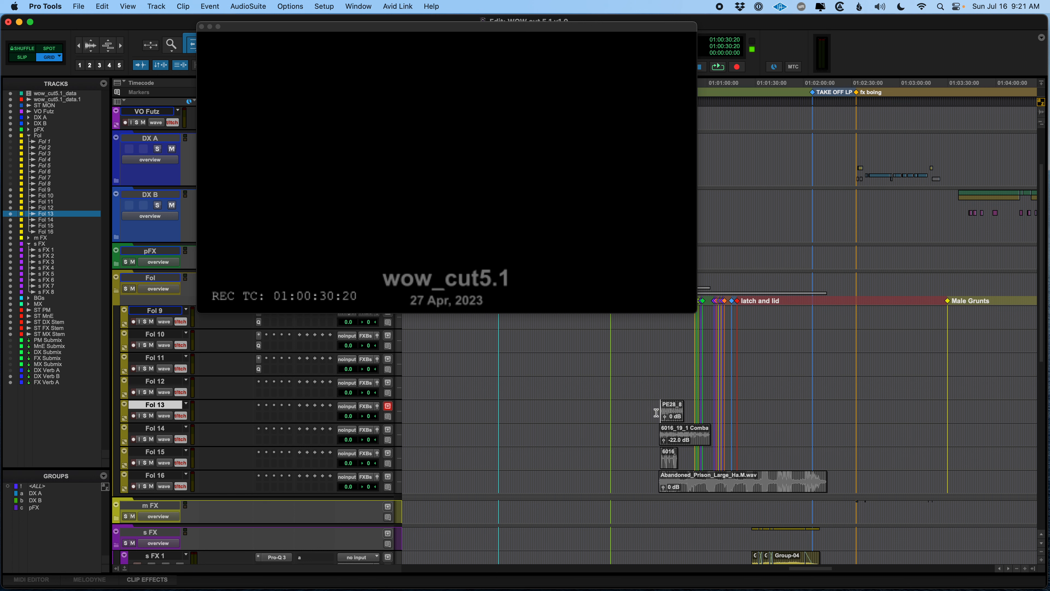
click(672, 417)
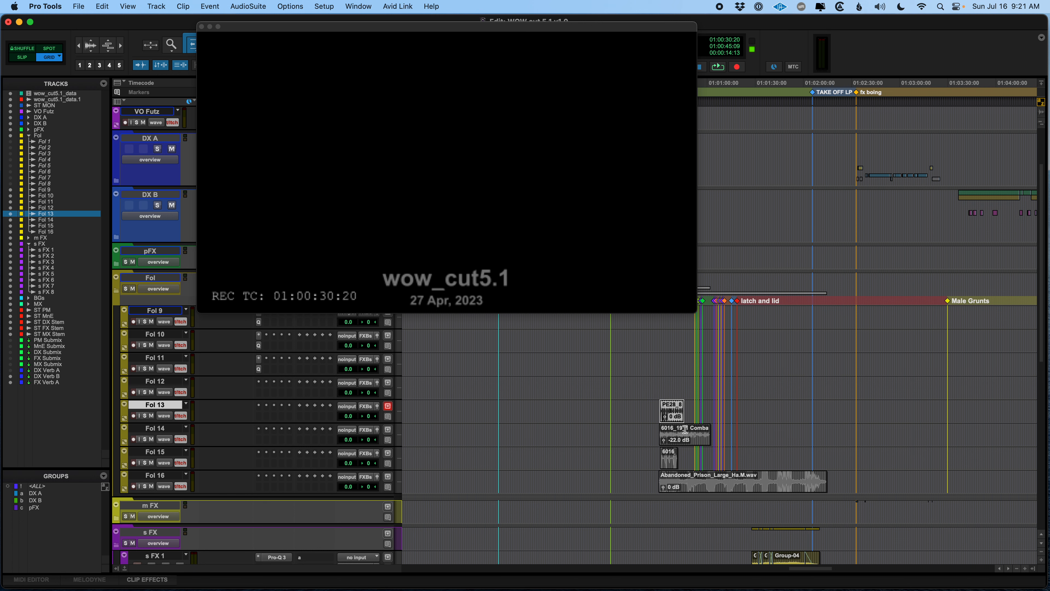
key(super+m)
key(alt+f)
key(space)
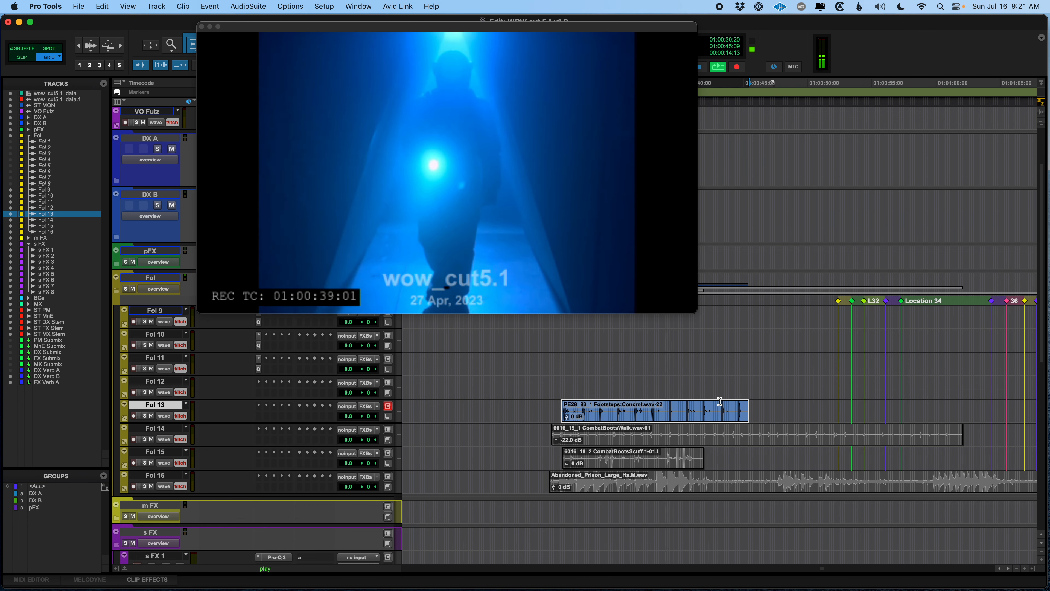
- Stop playback and mute the PE28_83_1 Footsteps;Concret clip on the Fol 13 track
key(space)
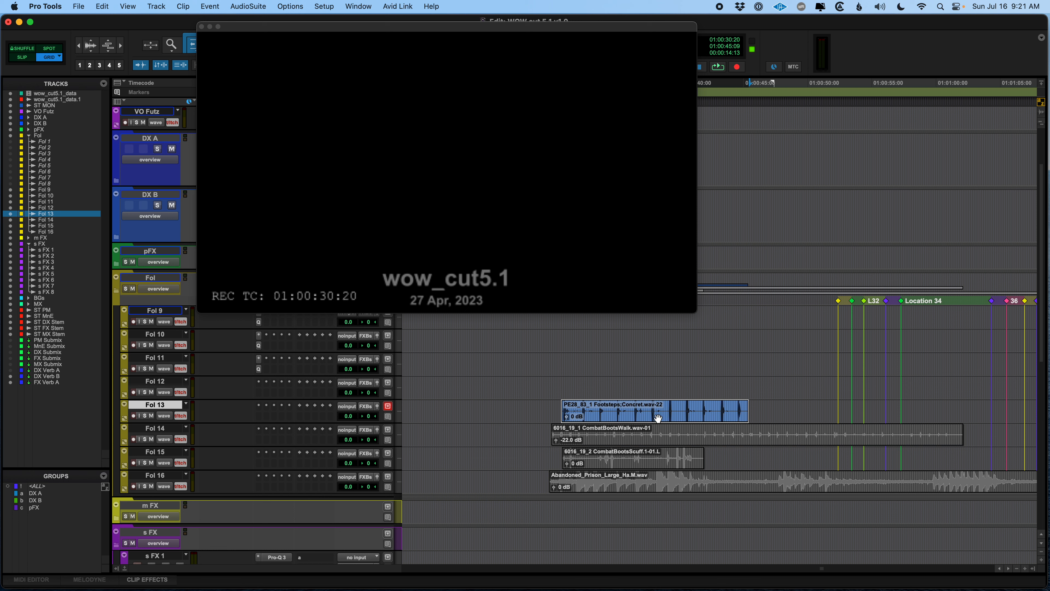
click(556, 387)
click(608, 415)
key(super+m)
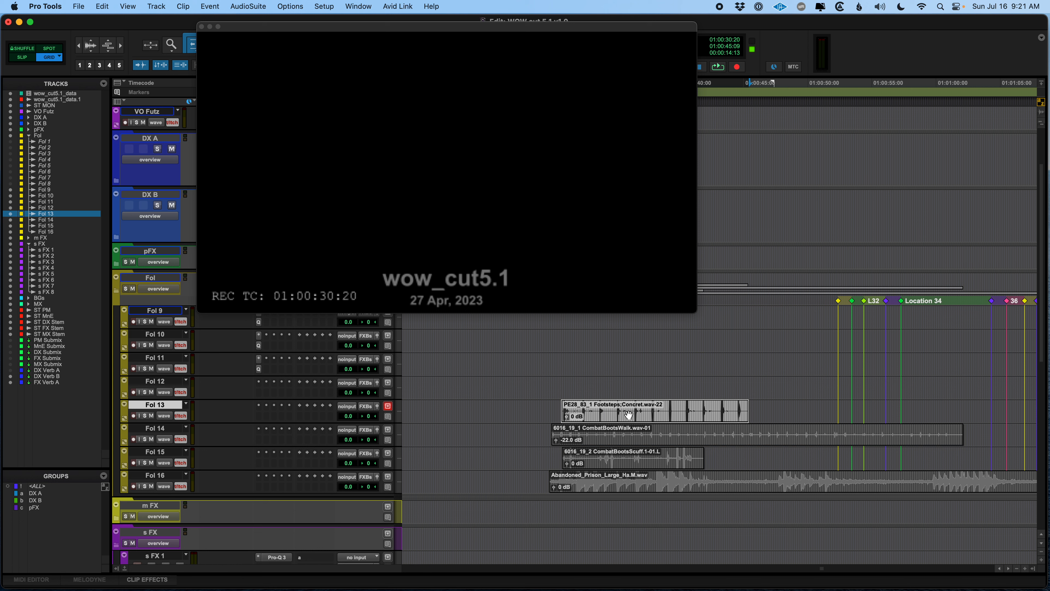
key(super+m)
key(super+m)
key(super+m)
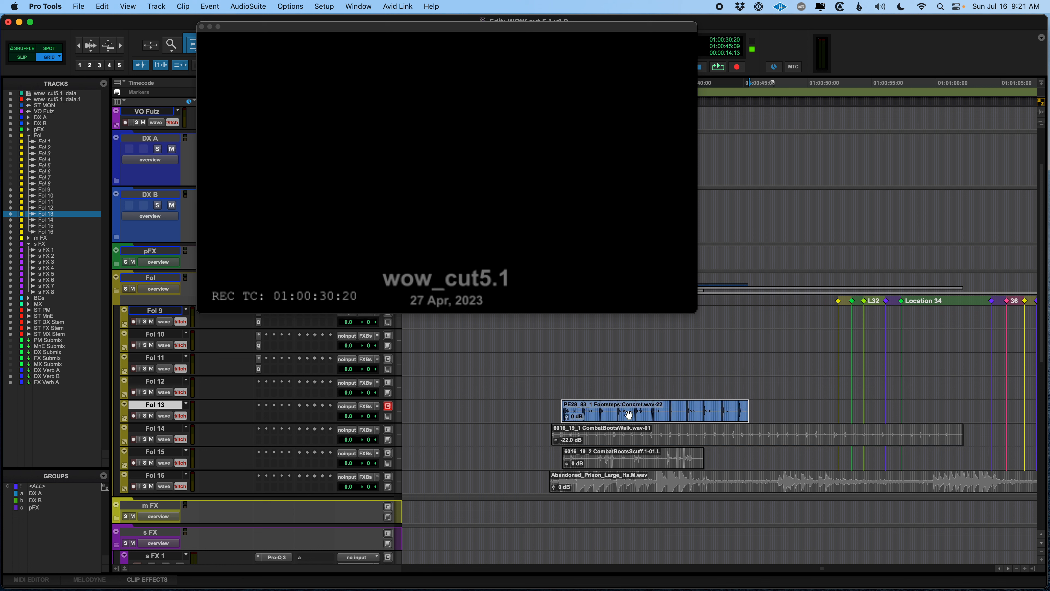
key(super+m)
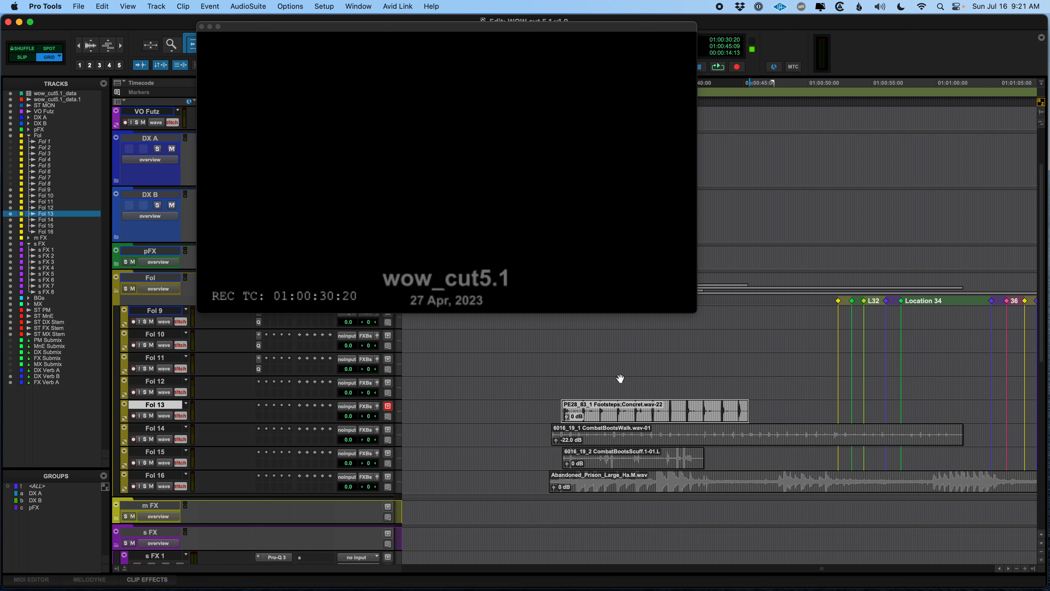
- Frame the start of the hallway walk near 01:00:29:21 and move the floating video window off the transport counters
click(606, 354)
key(super+bracketright)
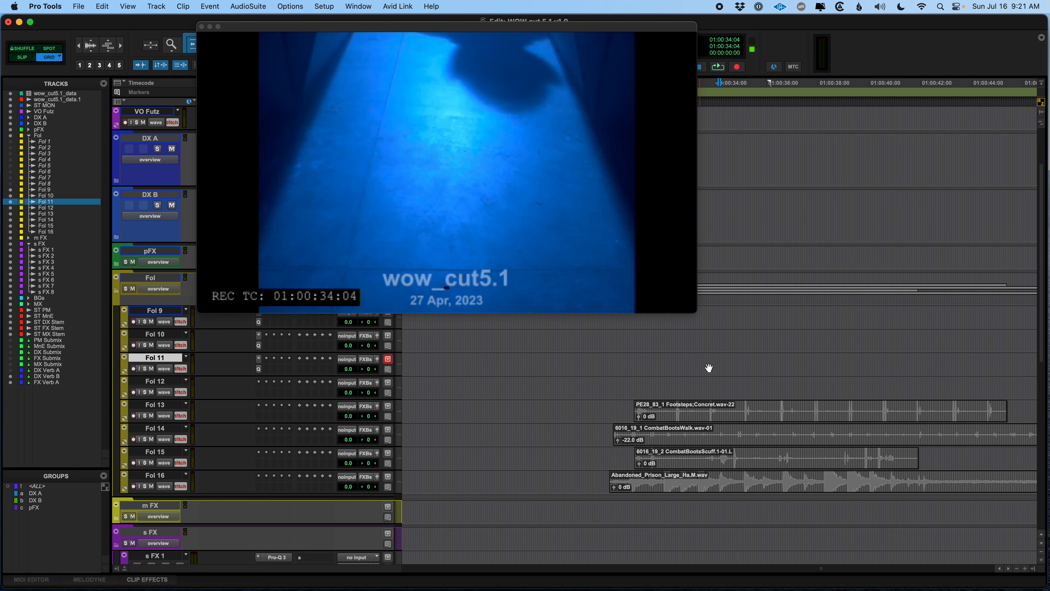
key(super+bracketleft)
key(super+bracketleft)
click(682, 362)
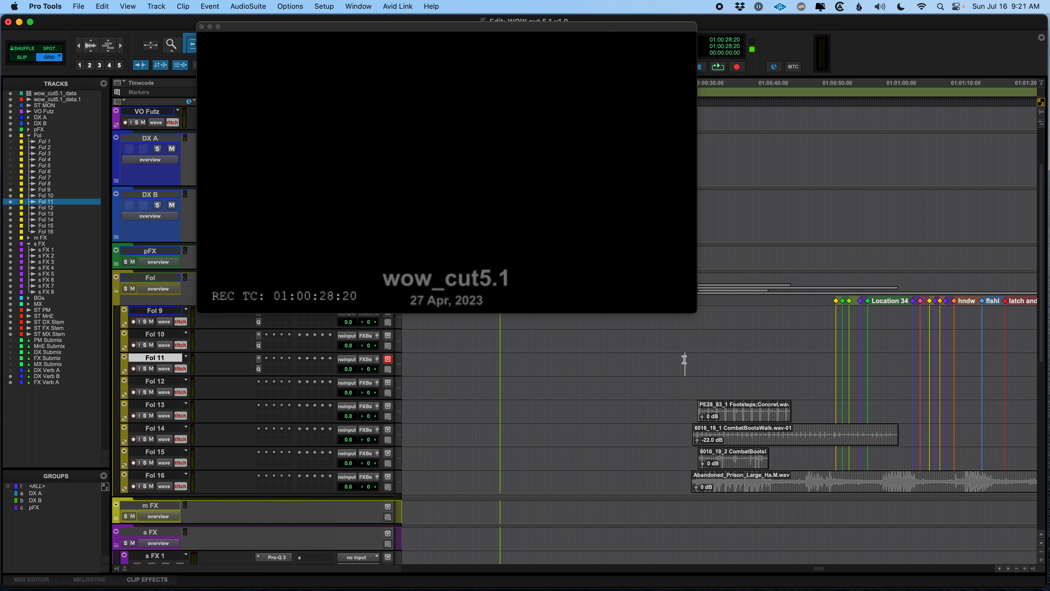
click(687, 360)
click(692, 360)
key(t)
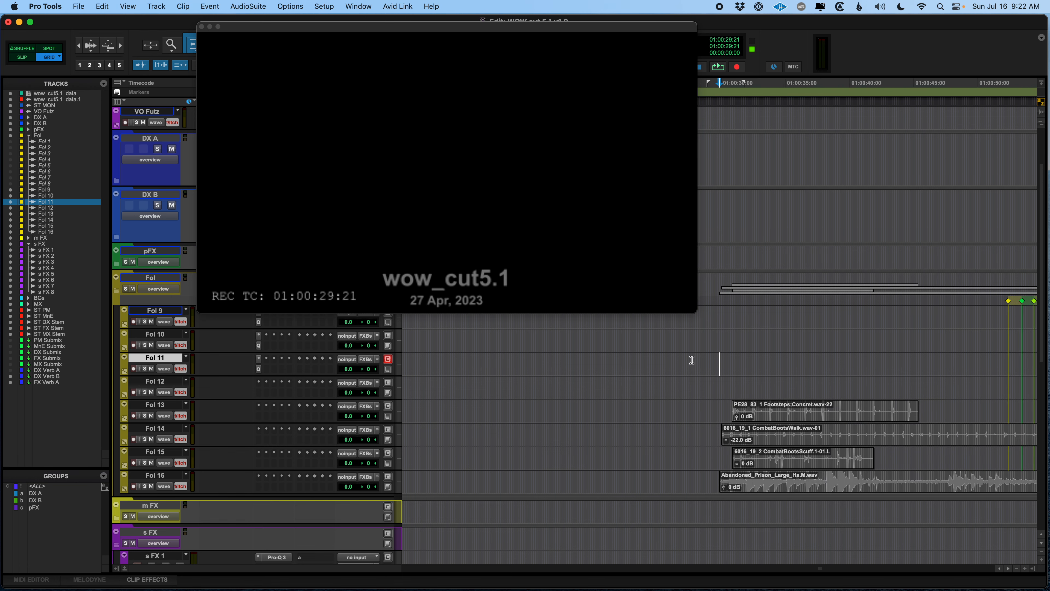
drag(627, 25, 519, 36)
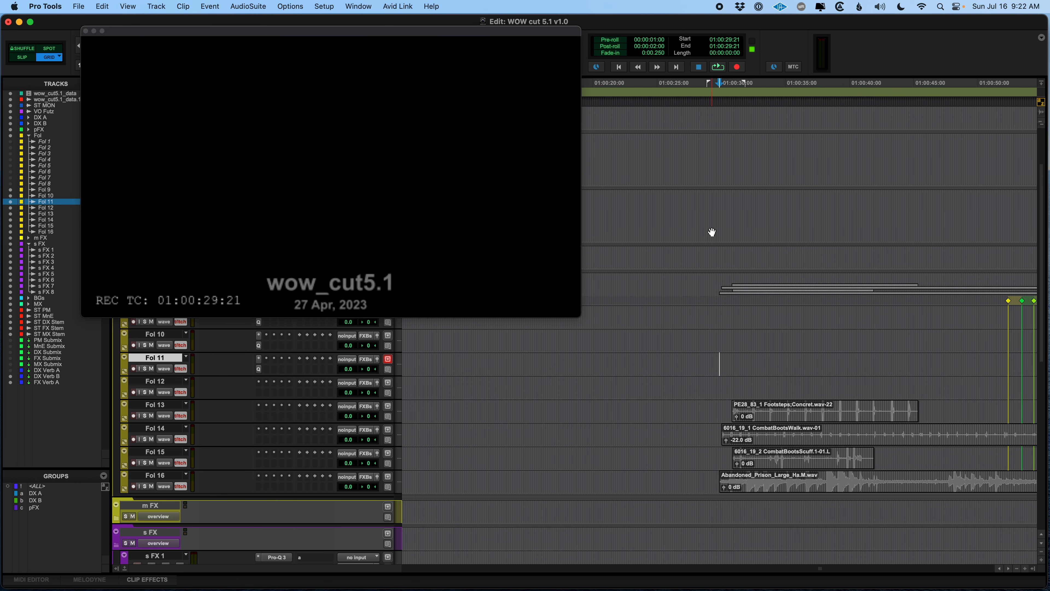
- Add a main ruler marker at 01:00:29:02 and a track marker on Fol 10 at 01:00:32:04
click(710, 203)
key(KP_Enter)
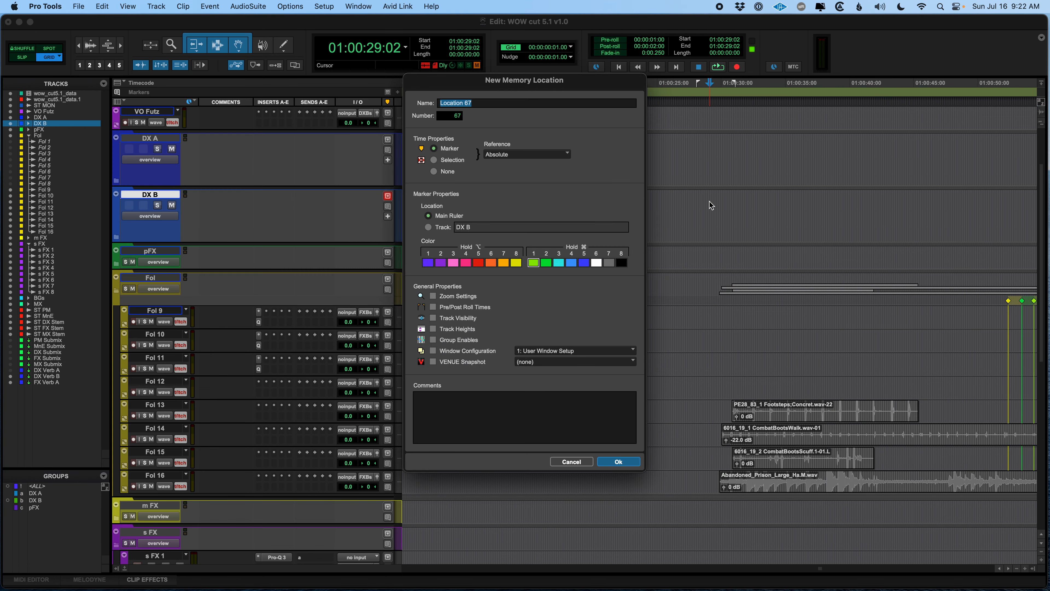
key(Return)
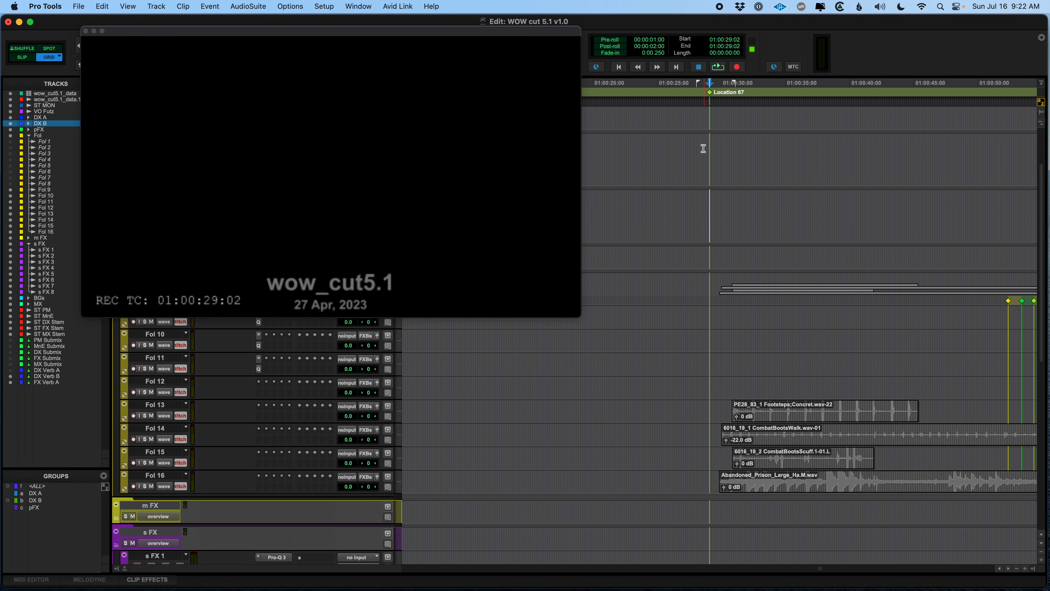
click(748, 338)
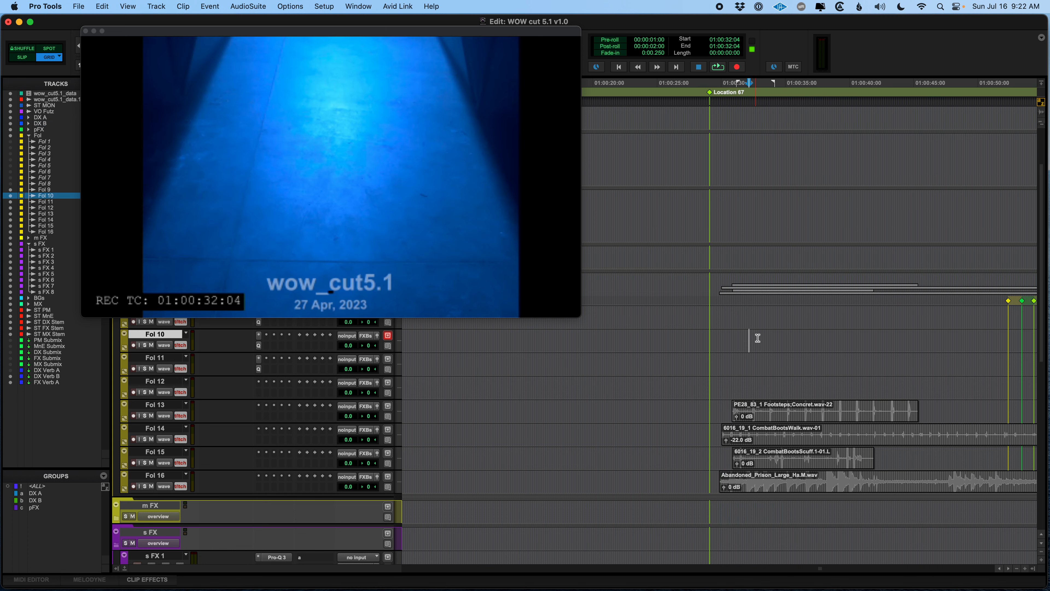
key(KP_Enter)
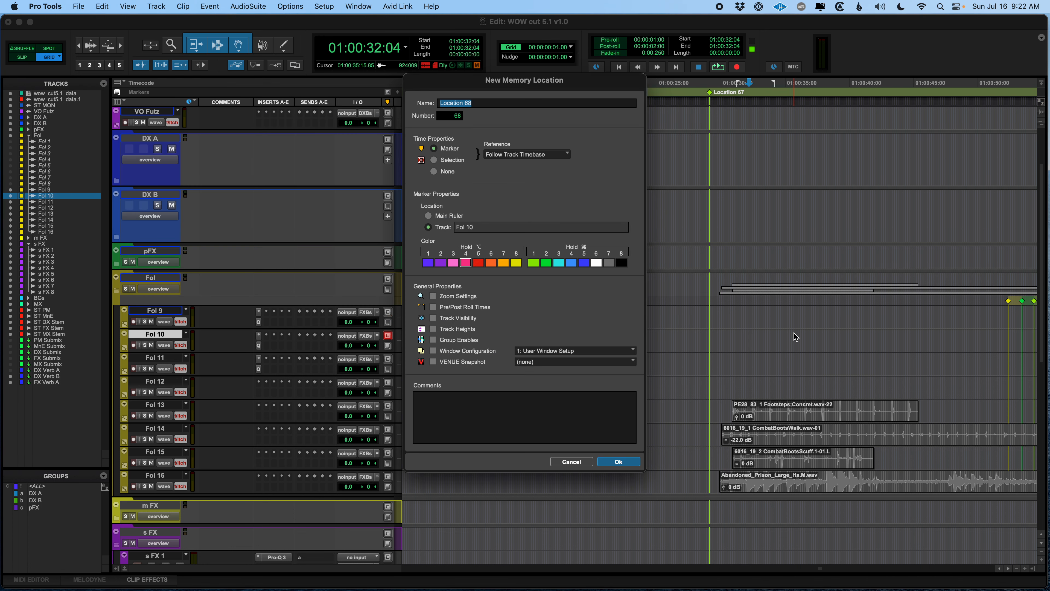
key(Return)
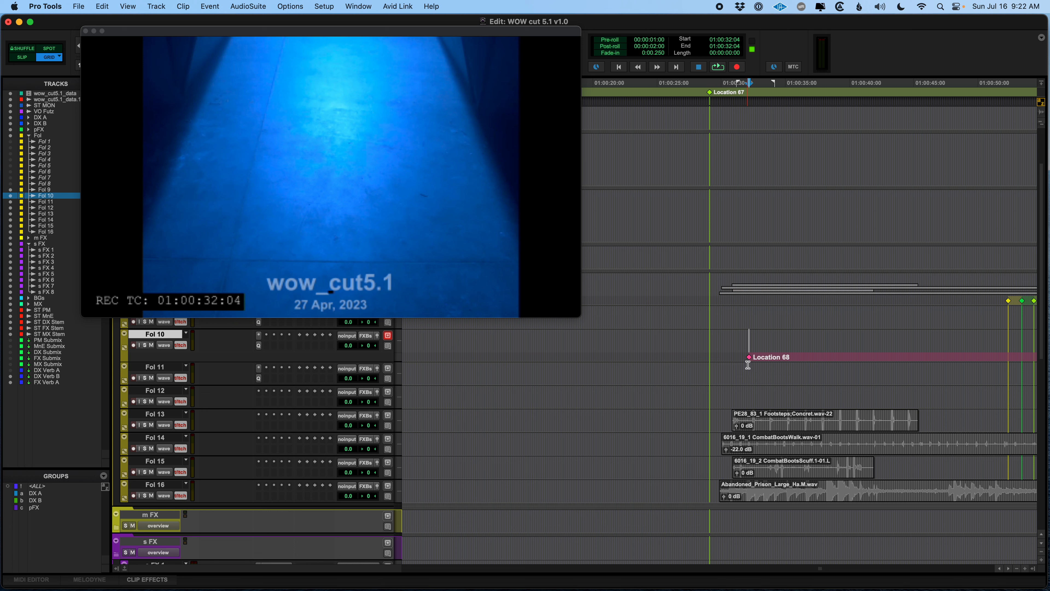
- Delete the Location 68 marker from the Fol 10 track and the Location 67 marker from the main ruler
key(super+bracketleft)
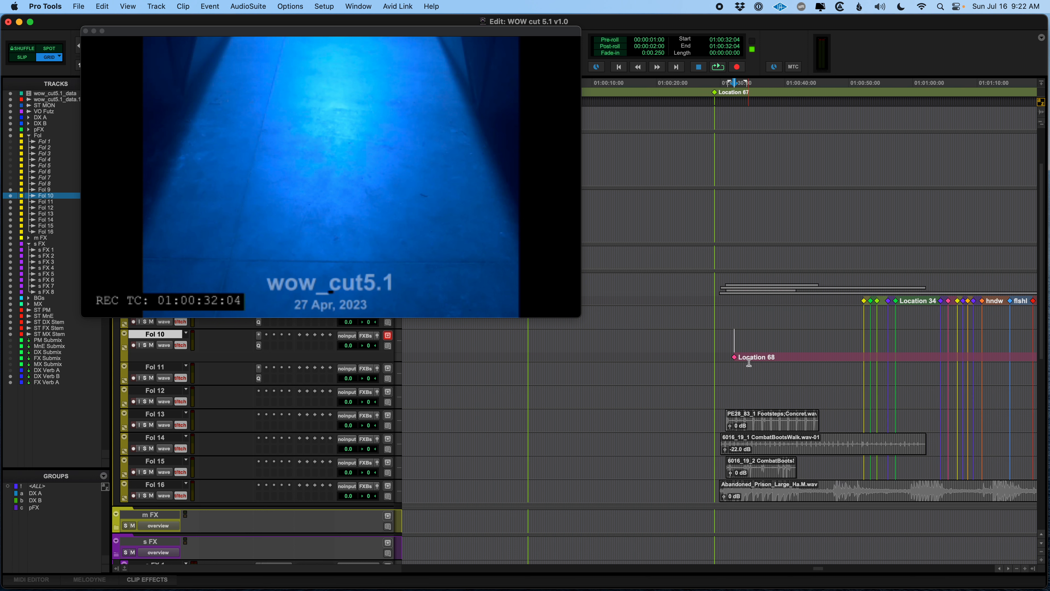
scroll(749, 361, right, 3)
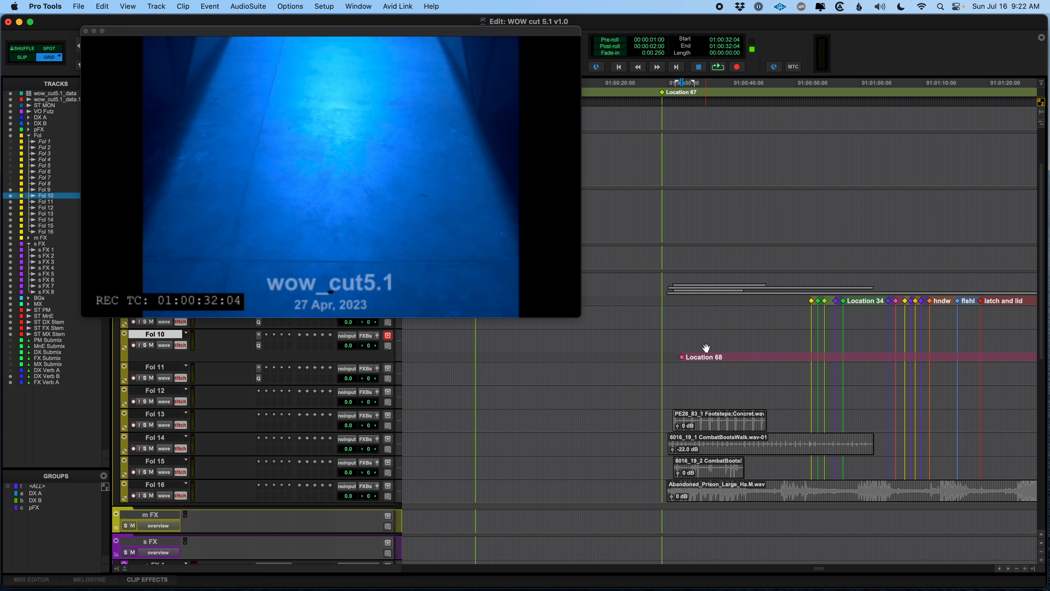
scroll(684, 360, down, 1)
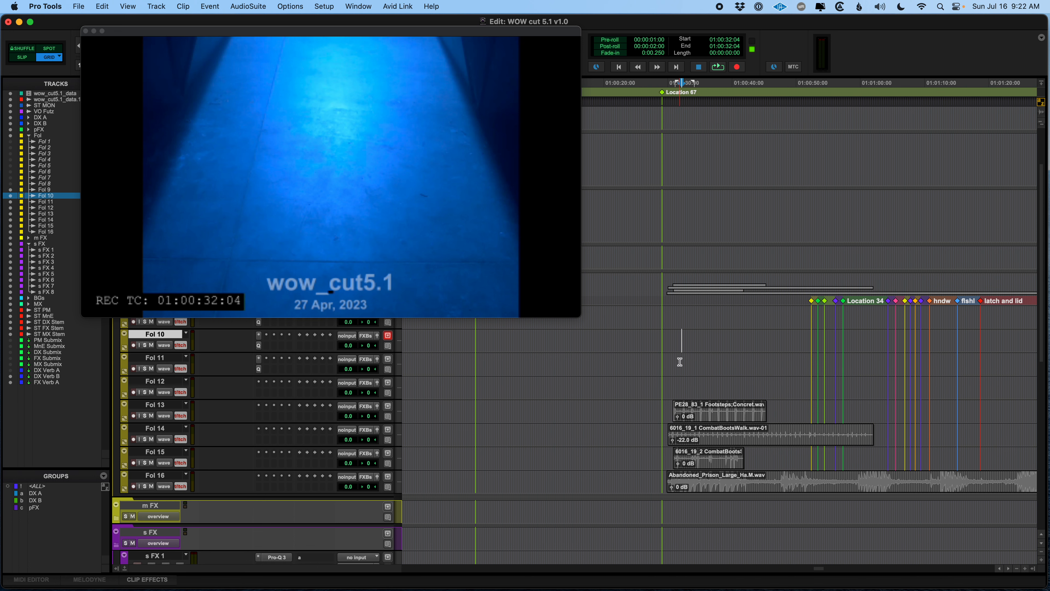
alt+click(663, 93)
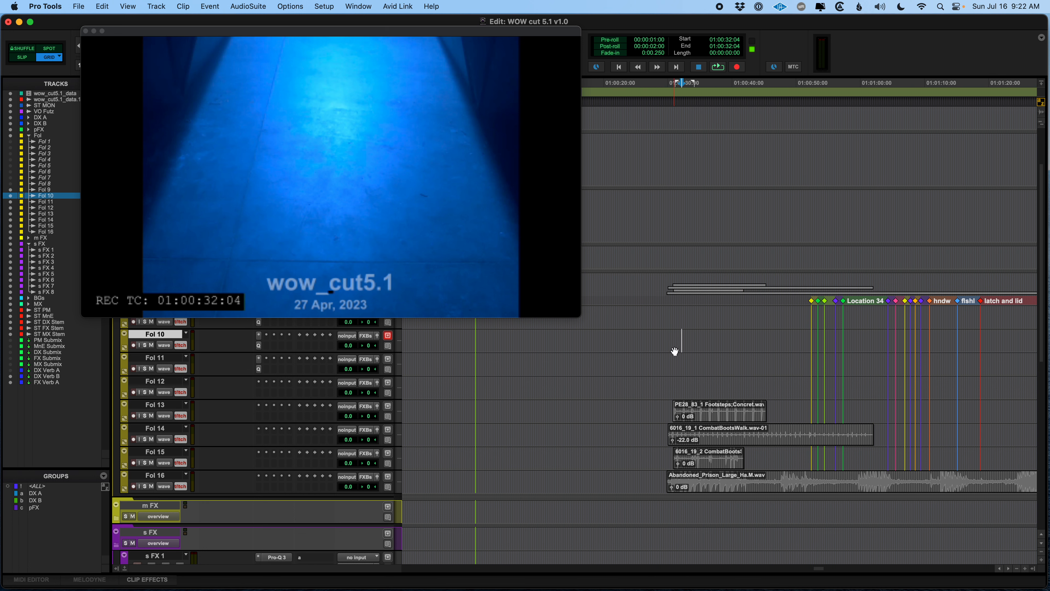
- Save the session and play the picture from 01:00:31:07, stopping on the first footstep at 01:00:33:15
click(672, 360)
key(super+s)
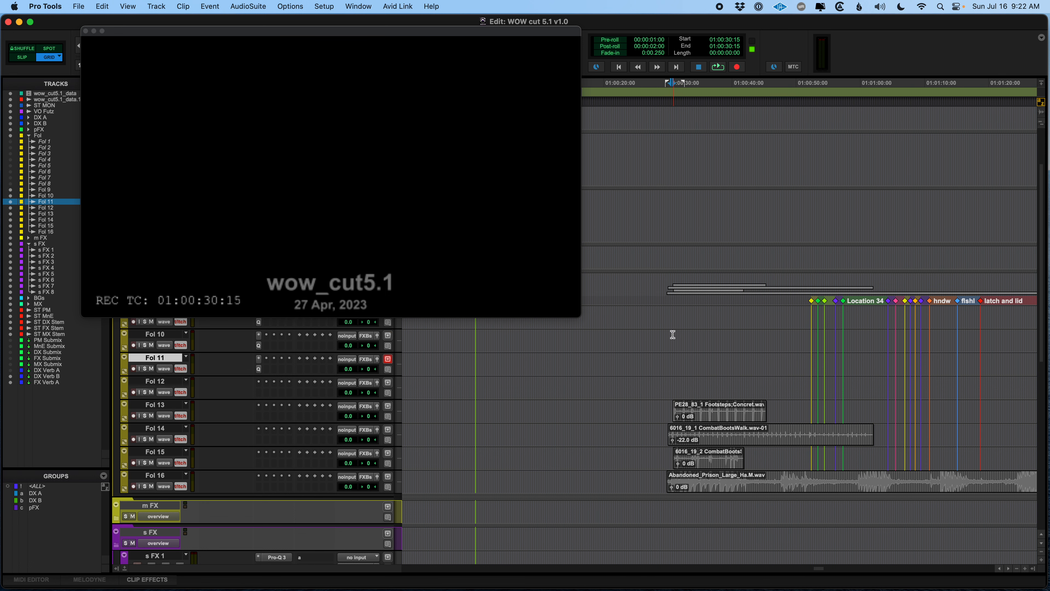
scroll(663, 399, up, 3)
click(671, 360)
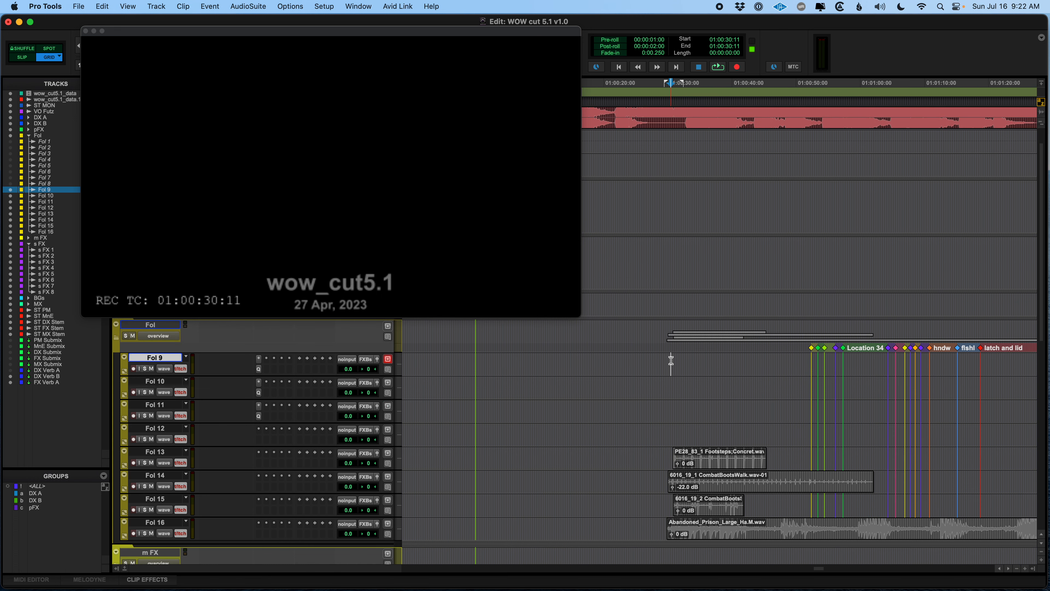
click(675, 361)
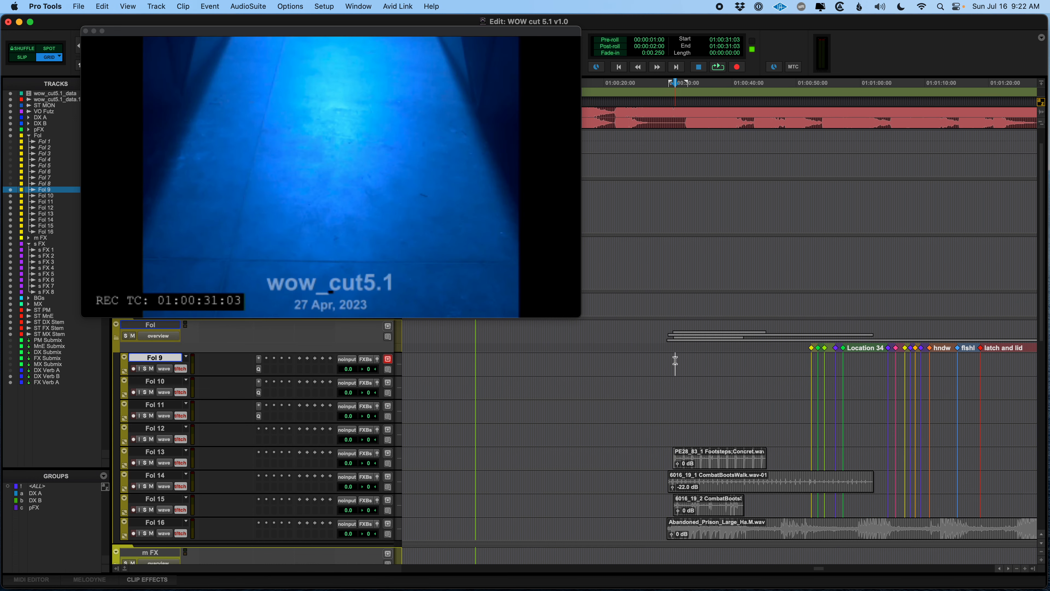
click(674, 360)
click(675, 360)
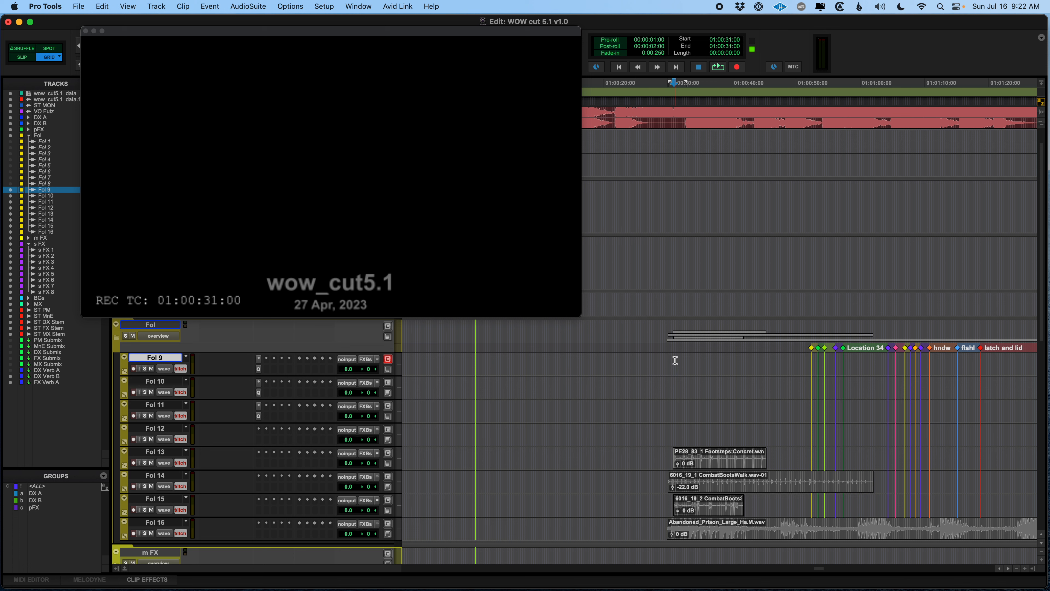
click(676, 361)
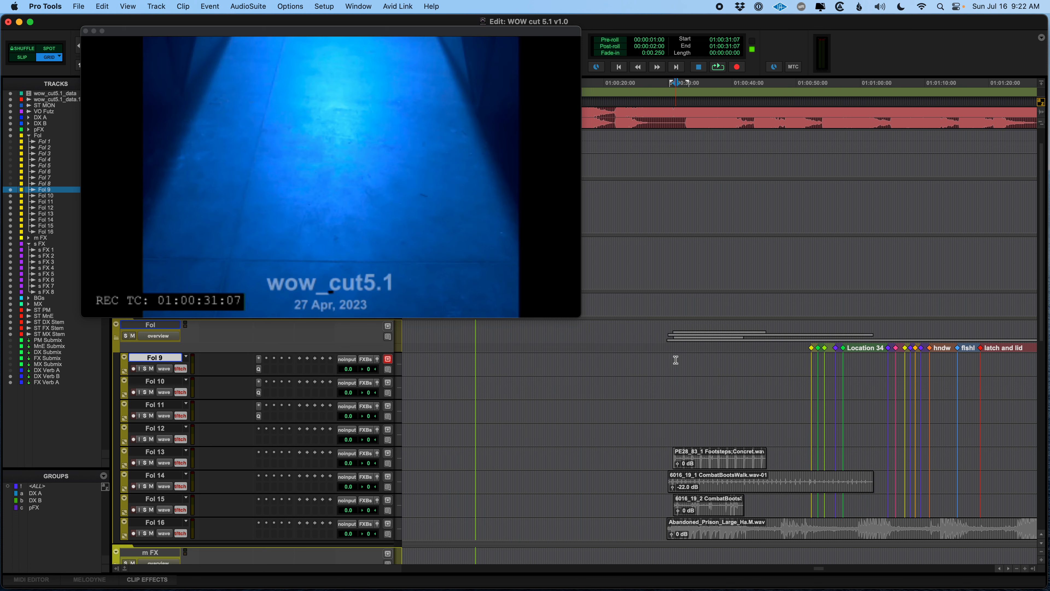
key(space)
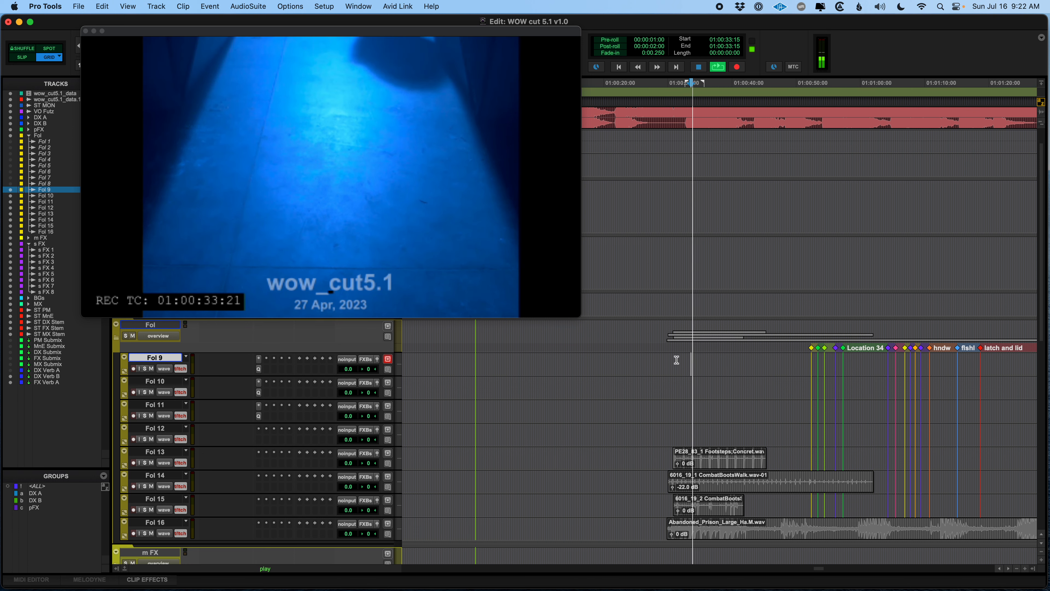
key(space)
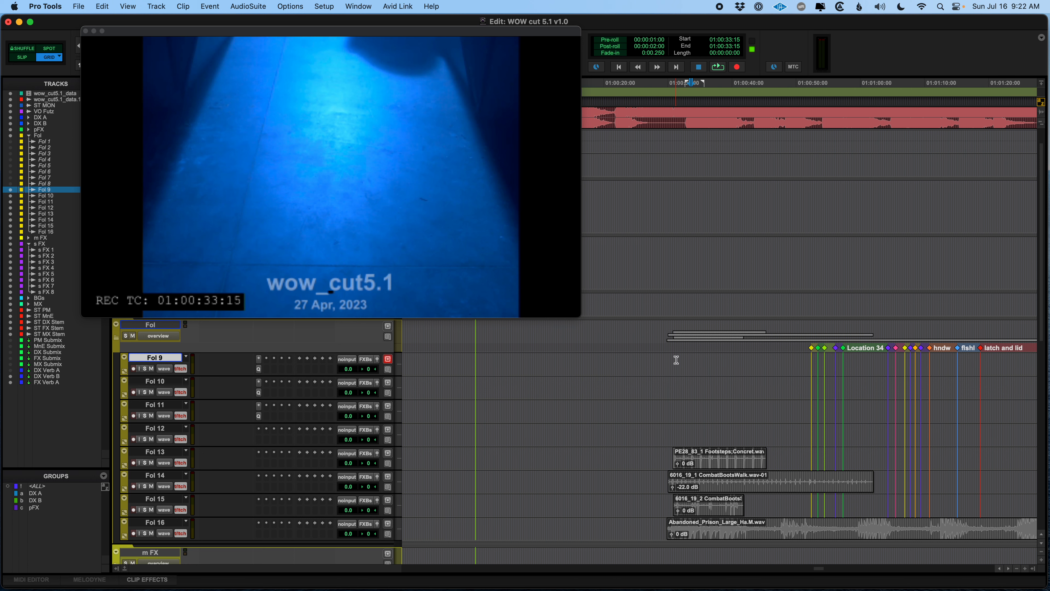
- Add a track marker on Fol 9 at 01:00:33:15 for the first footstep
key(super+bracketright)
key(super+bracketright)
key(super+bracketright)
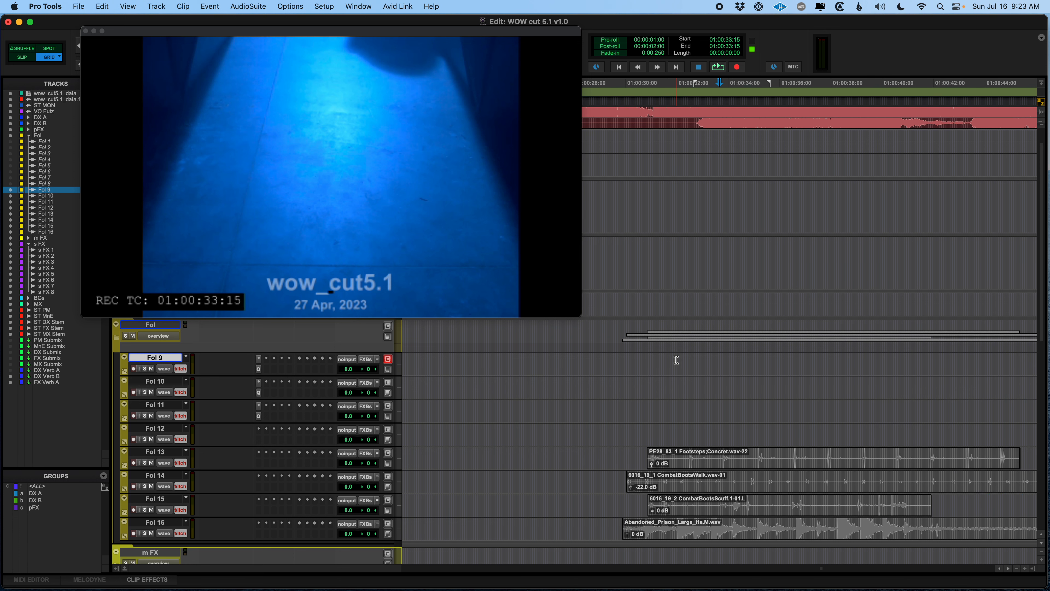
key(KP_Enter)
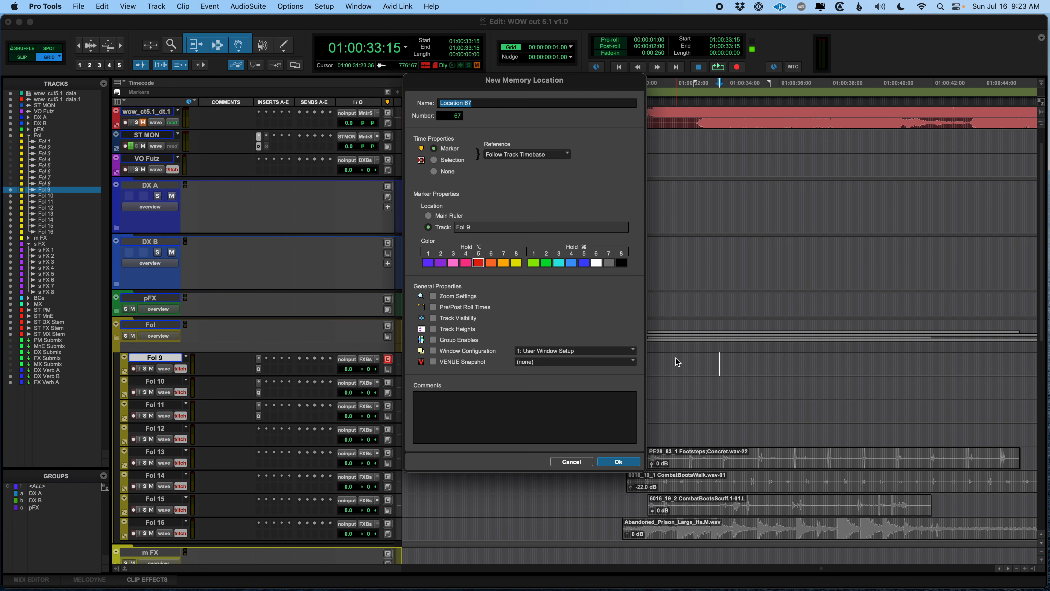
key(Return)
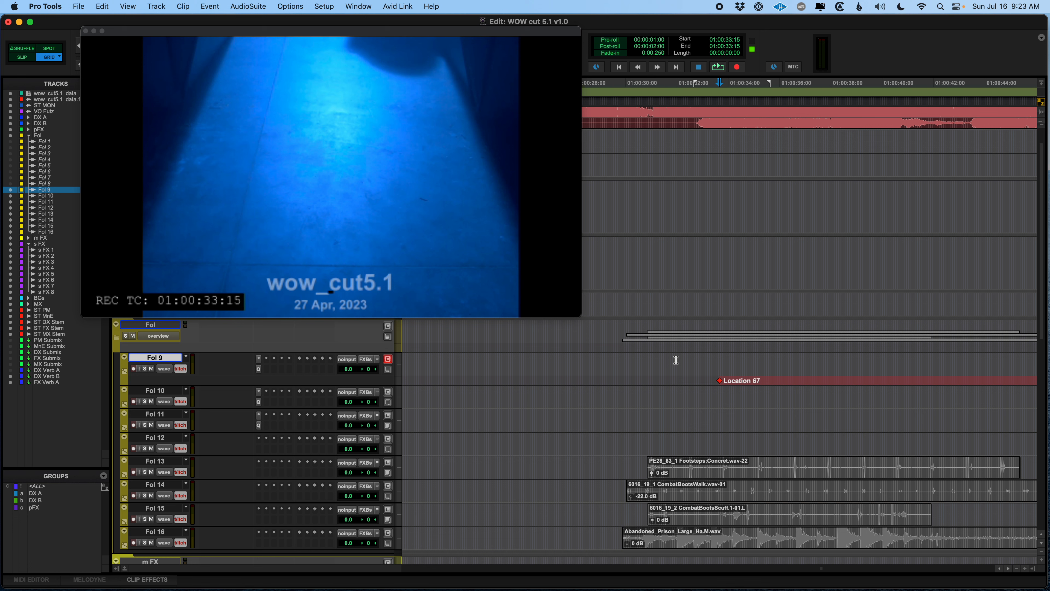
- Find the frame of the following footstep and add a Fol 9 track marker there at 01:00:34:18
key(space)
key(space)
key(space)
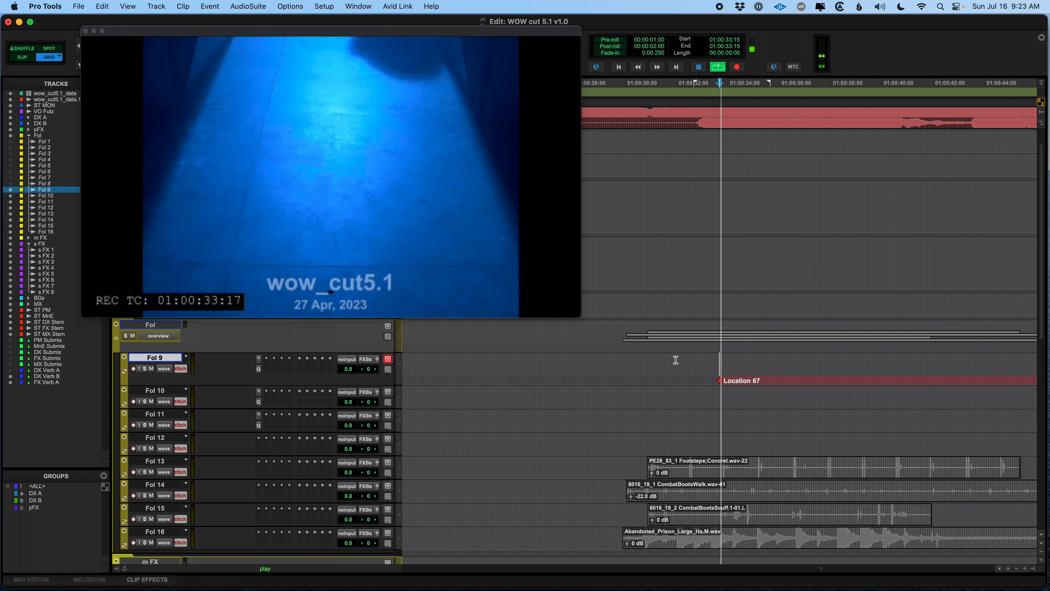
key(space)
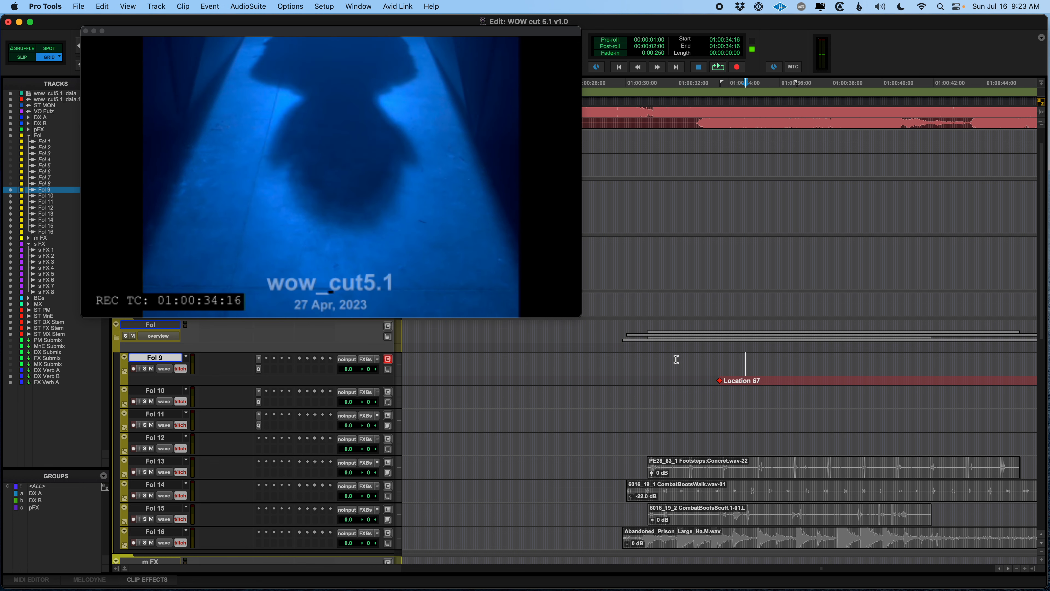
key(KP_Subtract)
key(KP_Add)
key(KP_Add)
key(KP_Add)
key(KP_Add)
key(KP_Add)
key(KP_Add)
key(KP_Add)
key(KP_Add)
key(KP_Add)
key(KP_Add)
key(KP_Subtract)
key(KP_Subtract)
key(KP_Subtract)
key(KP_Subtract)
key(KP_Subtract)
key(KP_Subtract)
key(KP_Subtract)
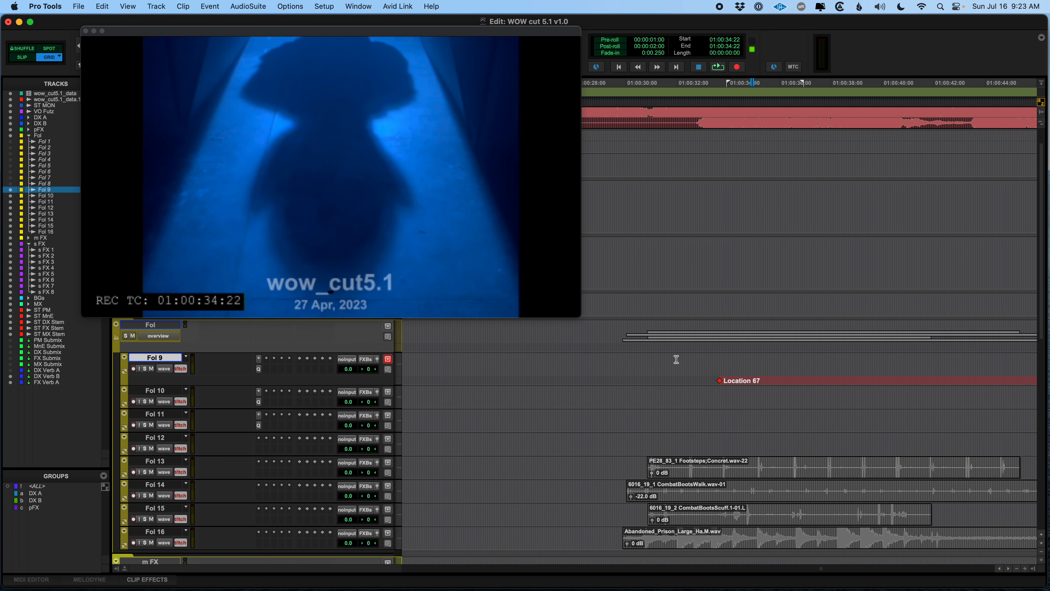
key(KP_Enter)
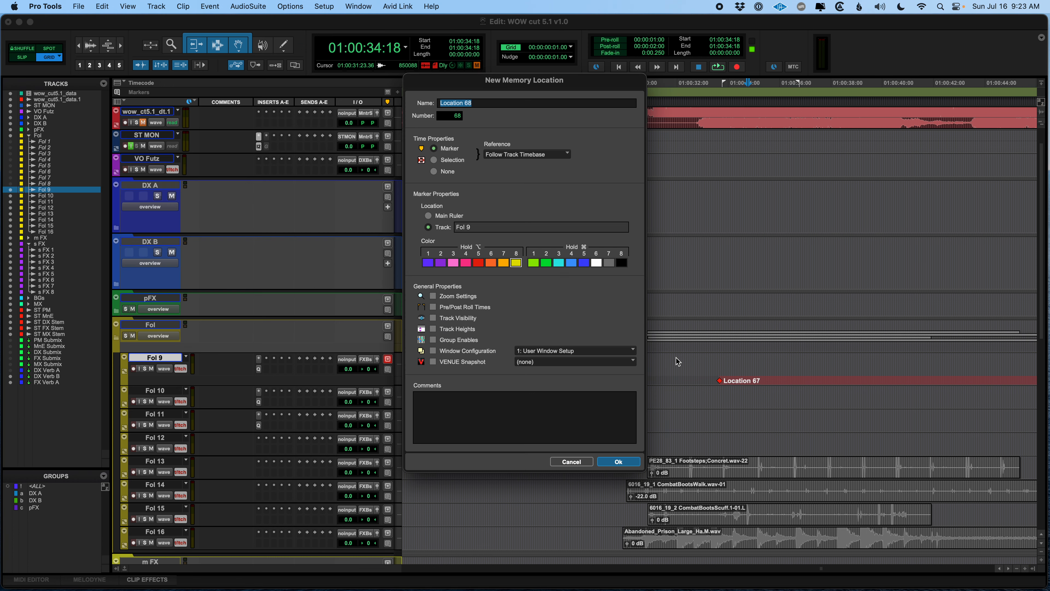
key(Return)
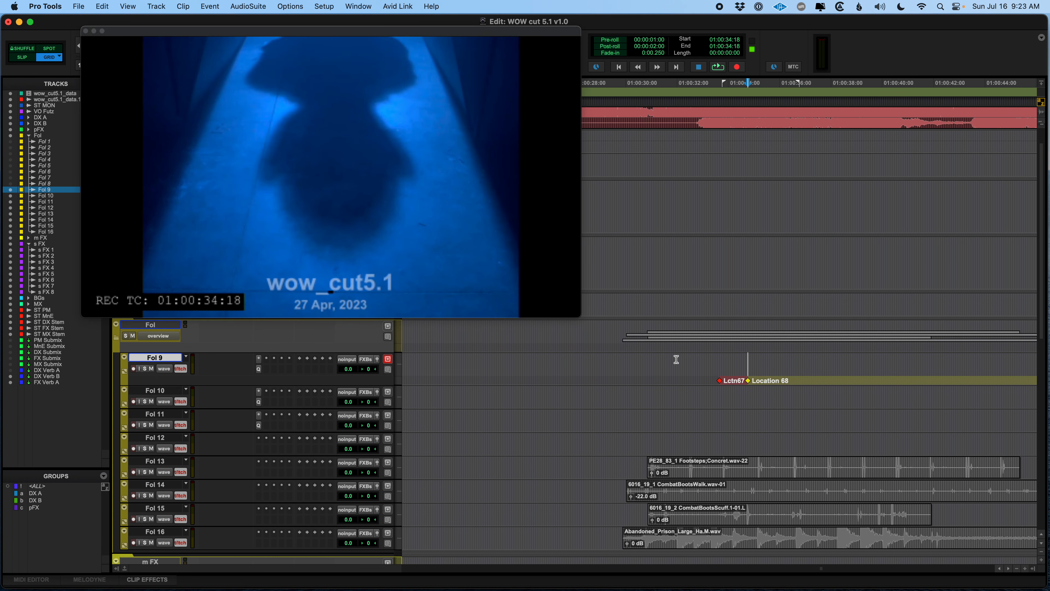
- Play on from 01:00:34:18 and examine the frames between 01:00:35:23 and 01:00:36:14 for the next footfall
key(space)
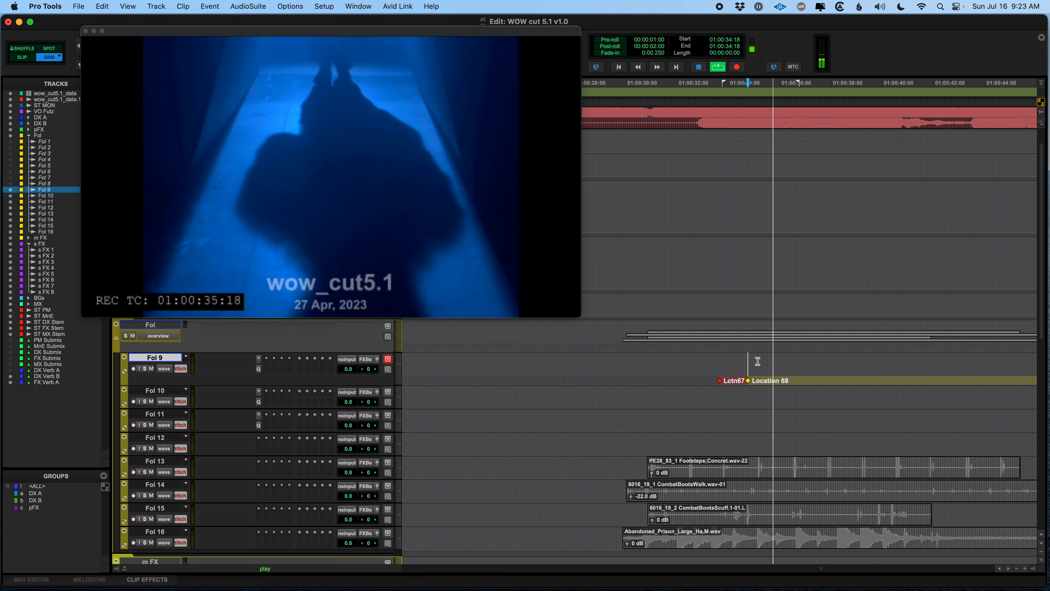
key(space)
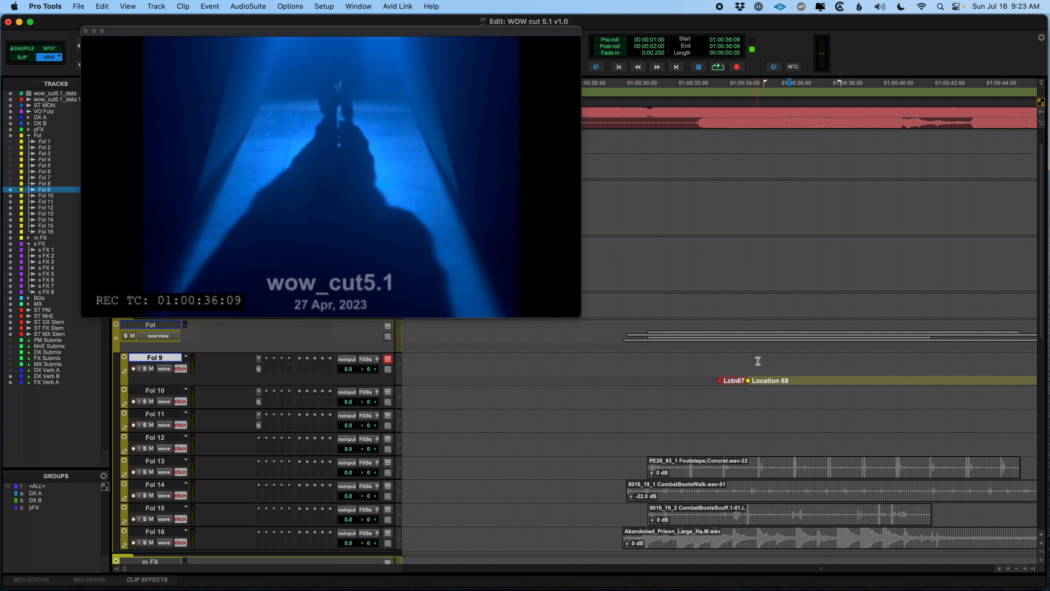
key(KP_Add)
key(KP_Add)
key(KP_Add)
key(KP_Add)
key(KP_Add)
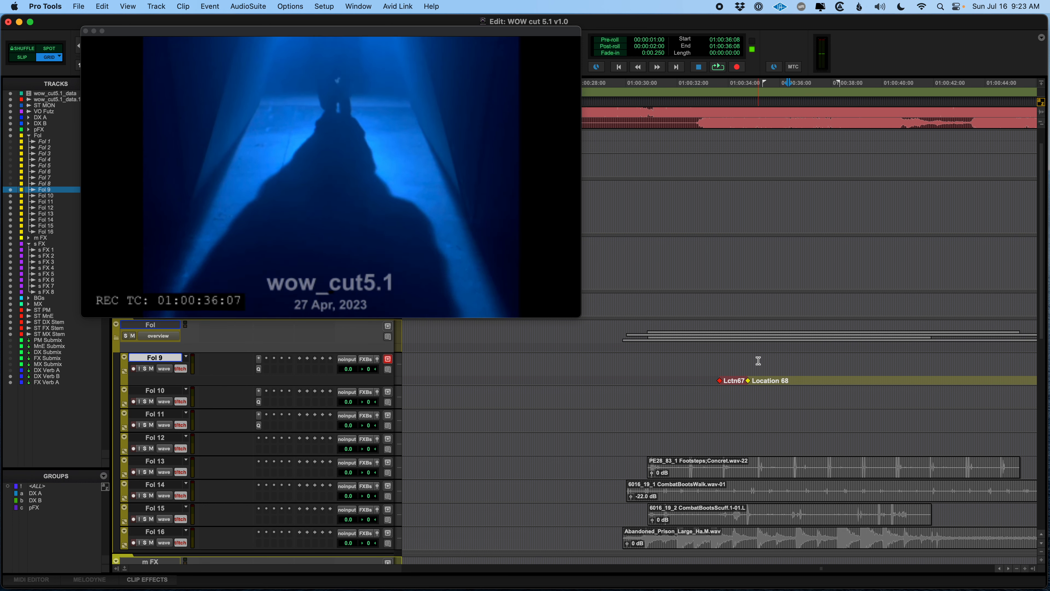
key(KP_Subtract)
key(KP_Subtract)
key(KP_Subtract)
key(KP_Subtract)
key(KP_Subtract)
key(KP_Subtract)
key(KP_Subtract)
key(KP_Subtract)
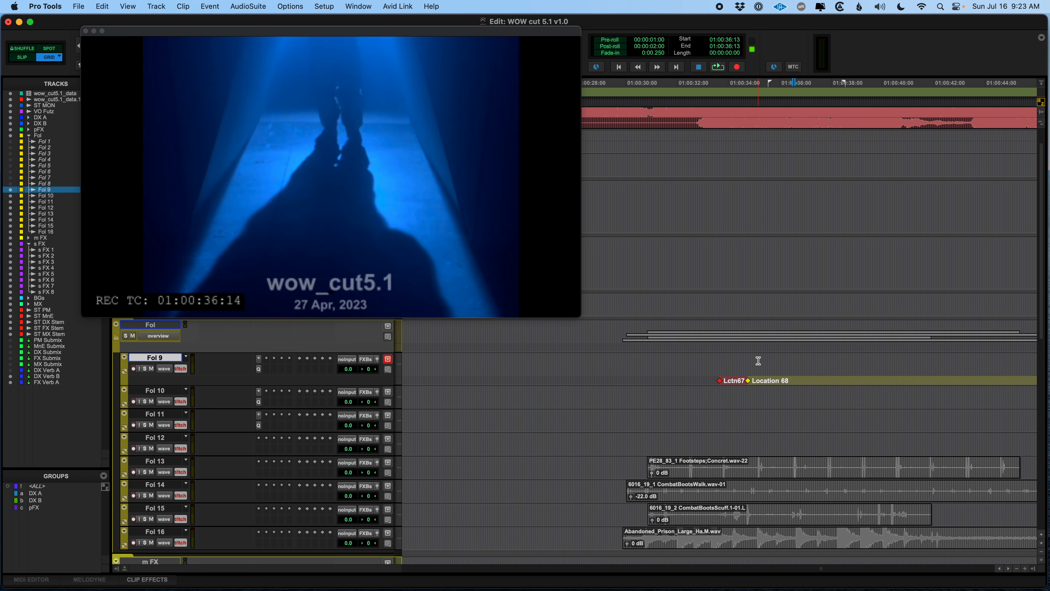
key(KP_Subtract)
key(KP_Subtract)
key(KP_Subtract)
key(KP_Subtract)
key(KP_Subtract)
key(KP_Subtract)
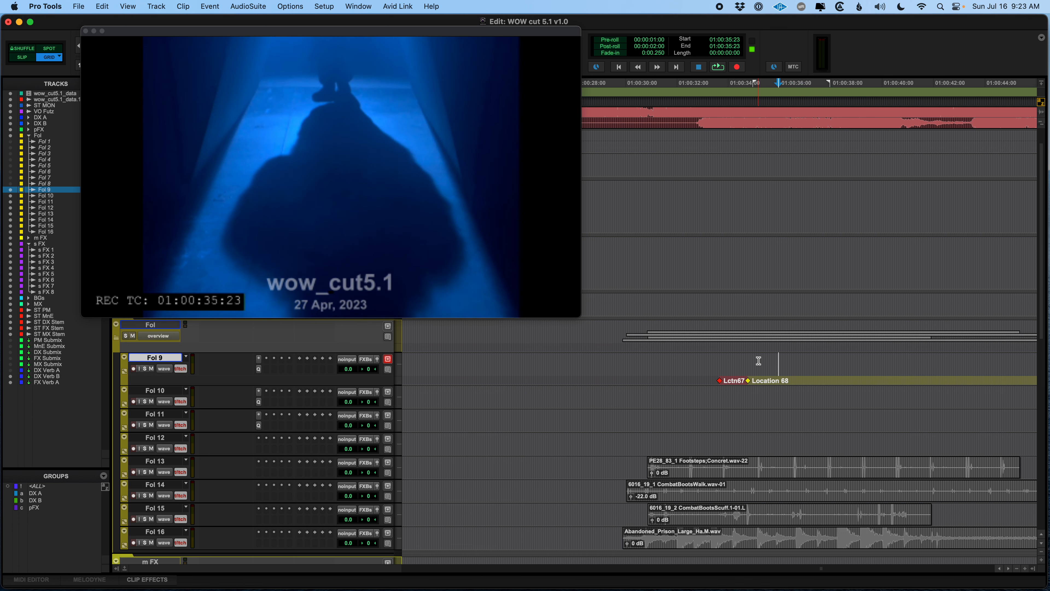
- Compare the adjacent frames to settle on the footfall and add a Fol 9 track marker at 01:00:36:04
key(KP_Add)
key(KP_Add)
key(KP_Add)
key(KP_Add)
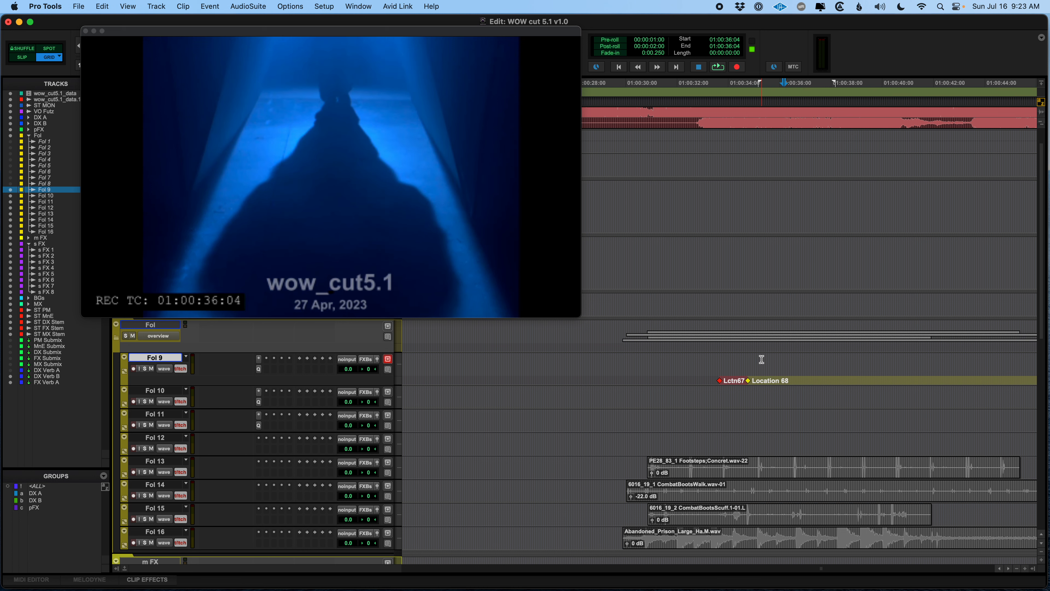
key(KP_Subtract)
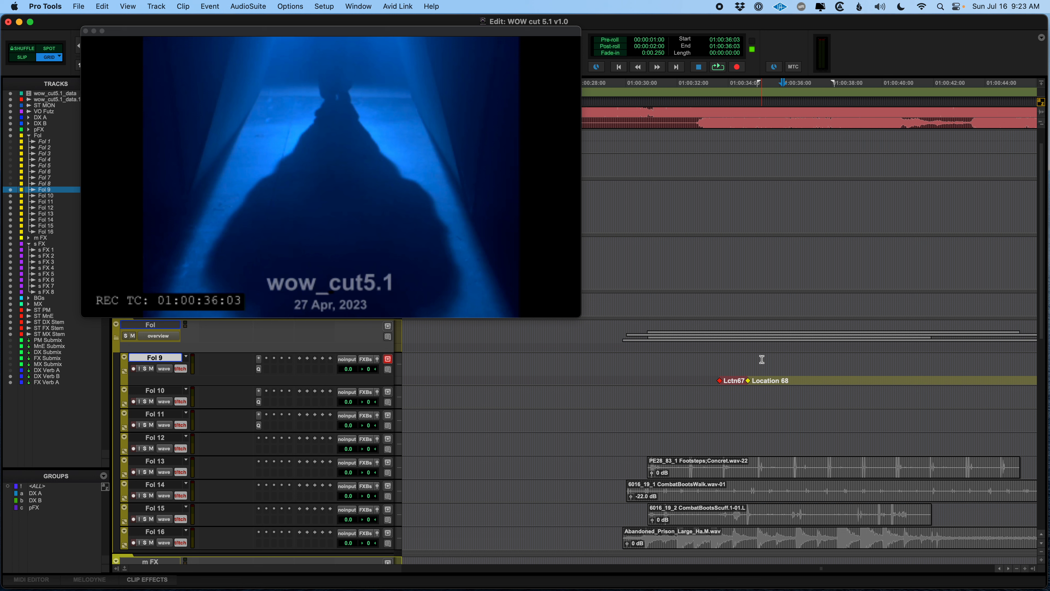
key(KP_Add)
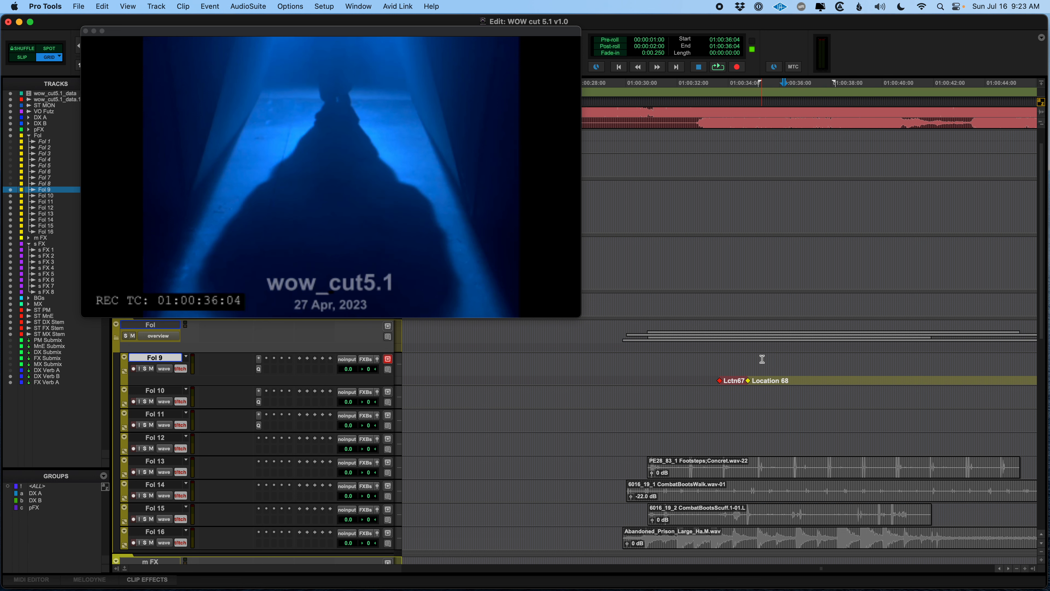
key(KP_Add)
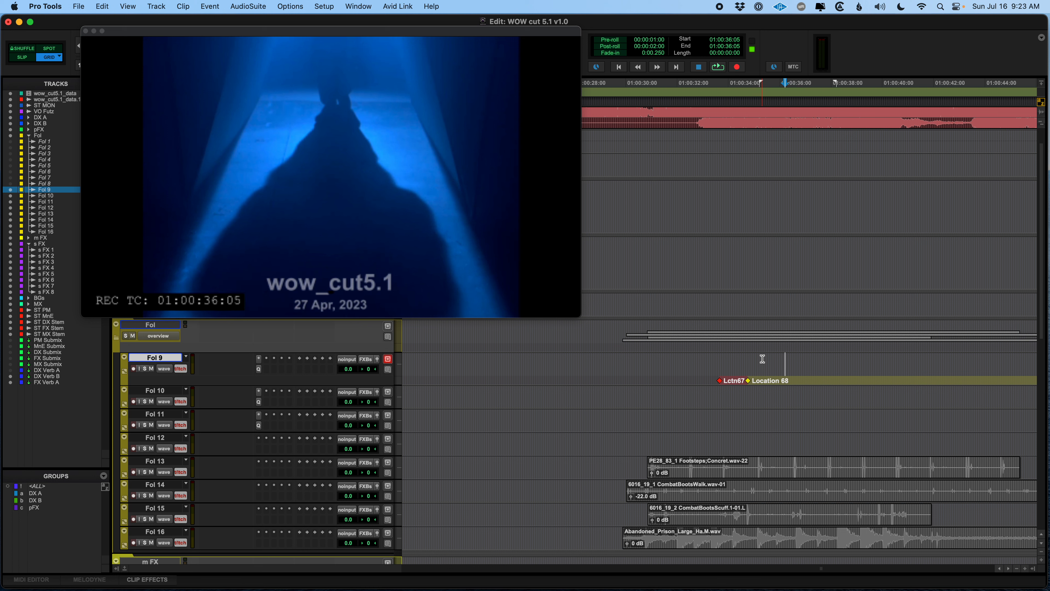
key(KP_Subtract)
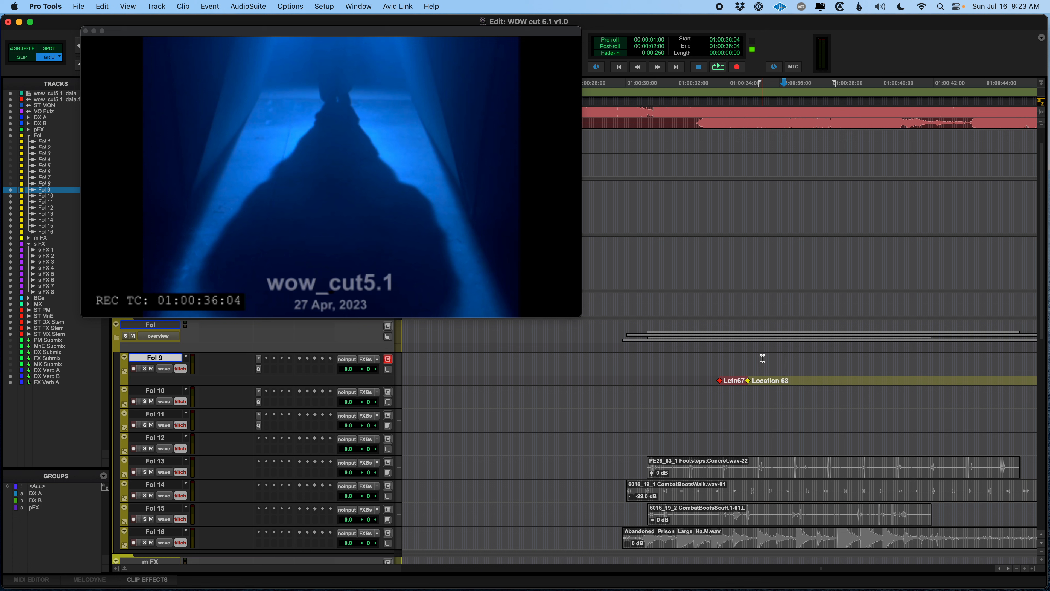
key(KP_Enter)
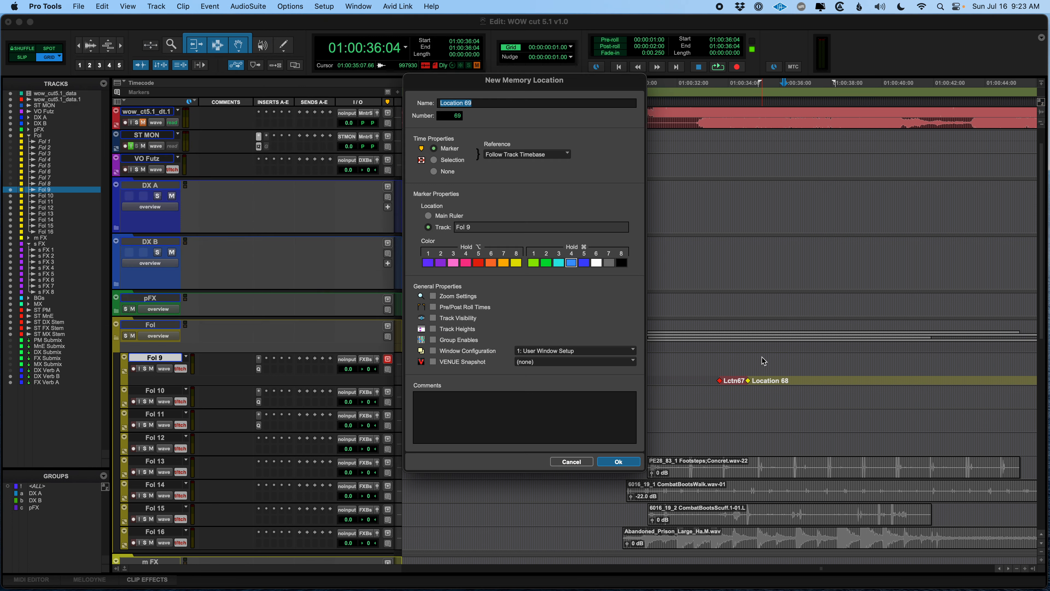
key(KP_Enter)
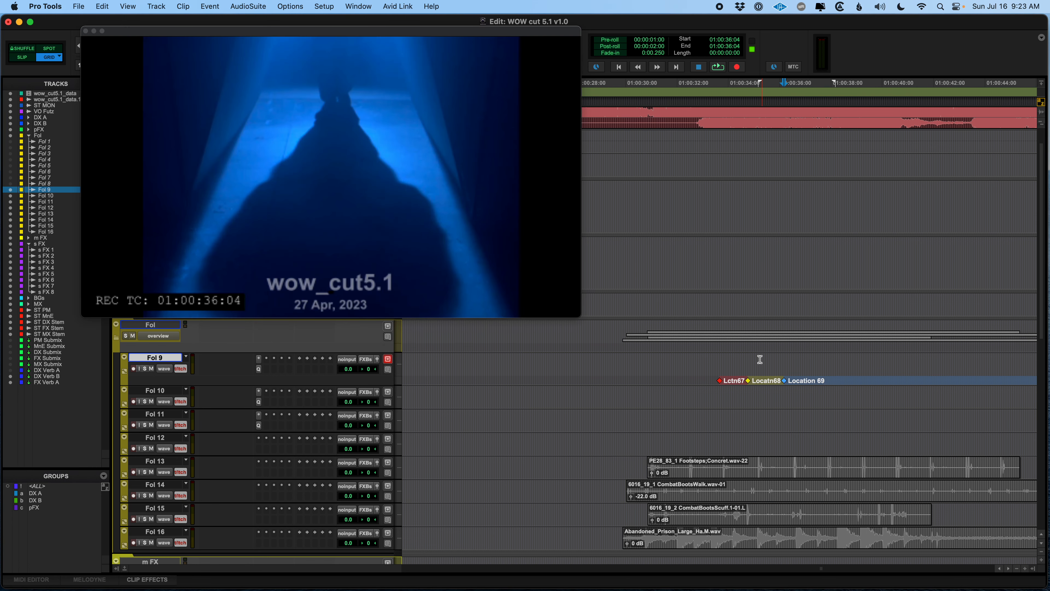
- Play on to the following footstep and add a Fol 9 track marker at 01:00:36:23
key(space)
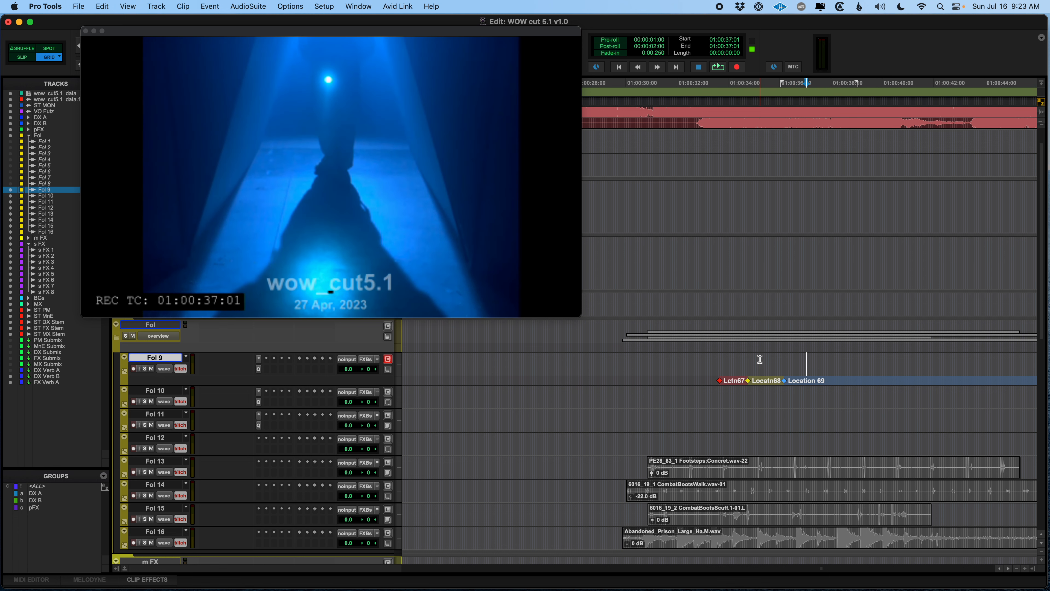
key(space)
key(KP_Add)
key(KP_Add)
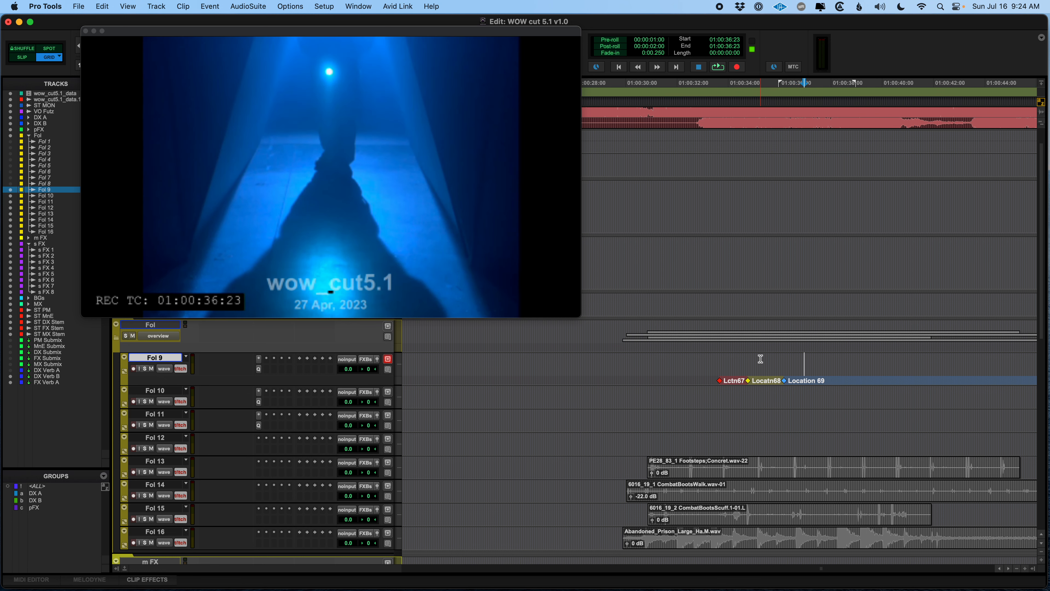
key(KP_Enter)
key(Return)
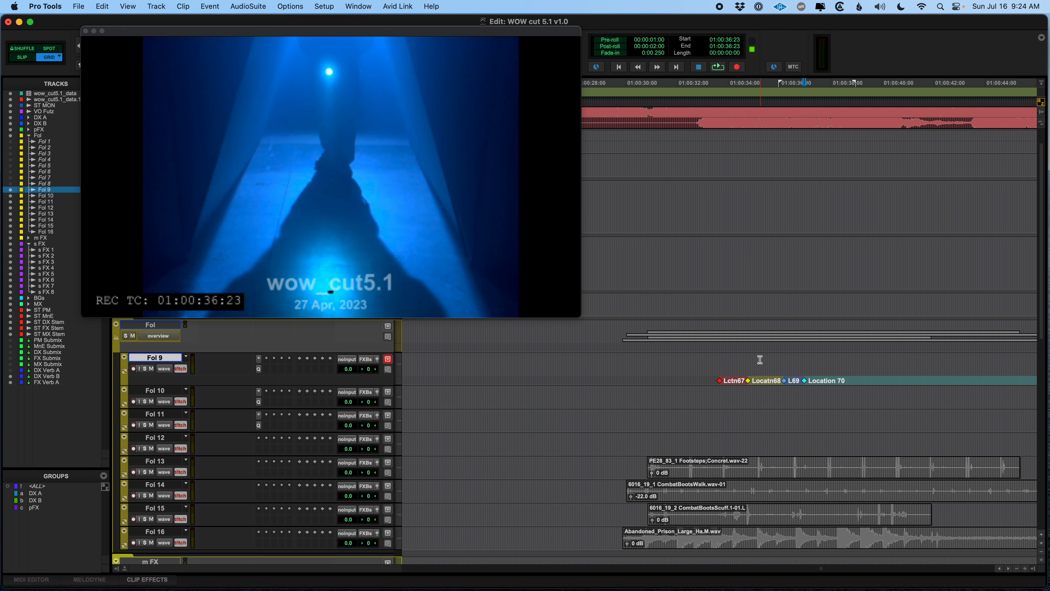
- Move the video window clear of the main counter and advance the picture to 01:00:37:00
drag(551, 34, 544, 186)
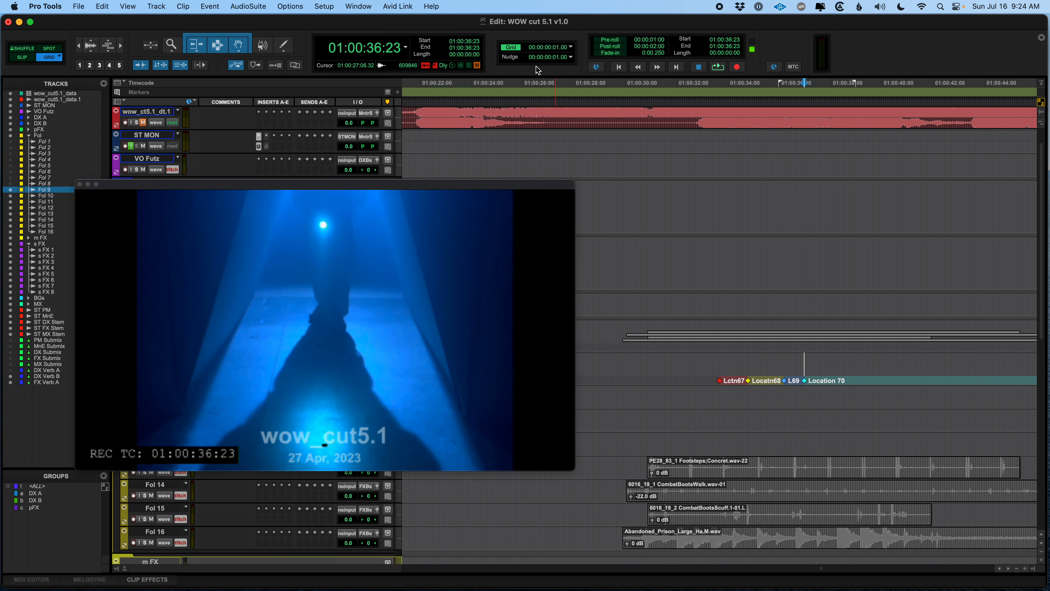
drag(503, 184, 624, 84)
key(KP_Subtract)
key(KP_Add)
key(KP_Add)
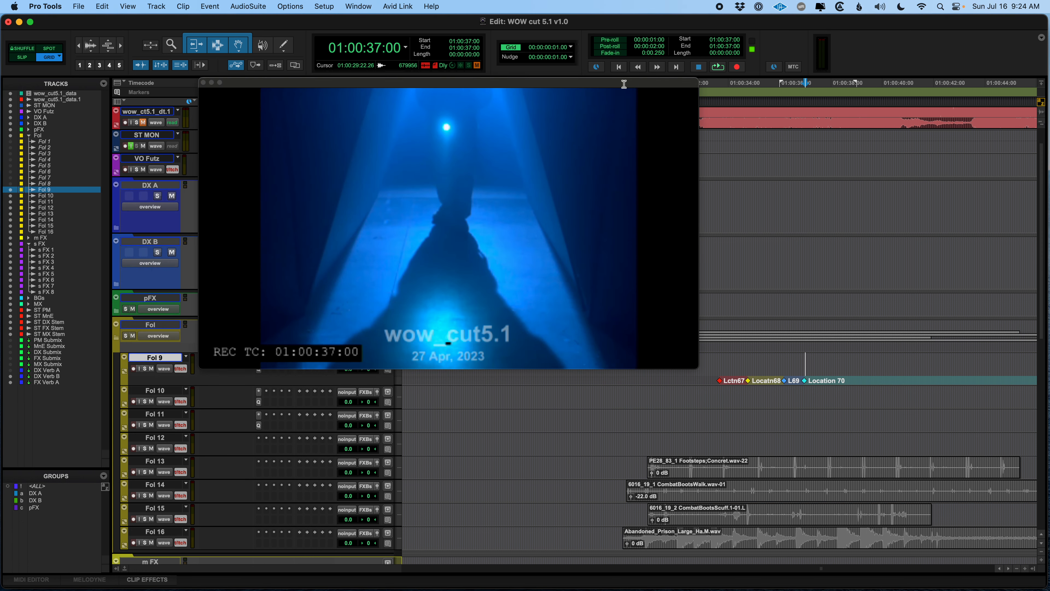
- Go through the frames around the next foot contact and add a Fol 9 track marker at 01:00:37:04
key(KP_Subtract)
key(KP_Subtract)
key(KP_Add)
key(KP_Add)
key(KP_Add)
key(KP_Add)
key(KP_Add)
key(KP_Add)
key(KP_Add)
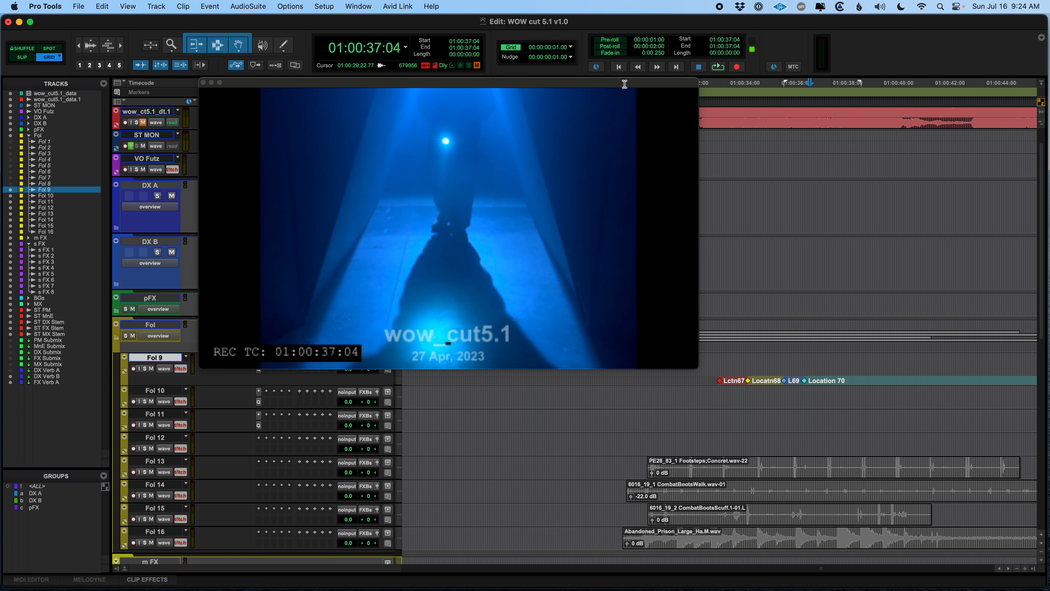
key(KP_Add)
key(KP_Subtract)
key(KP_Subtract)
key(KP_Subtract)
key(KP_Subtract)
key(KP_Subtract)
key(KP_Subtract)
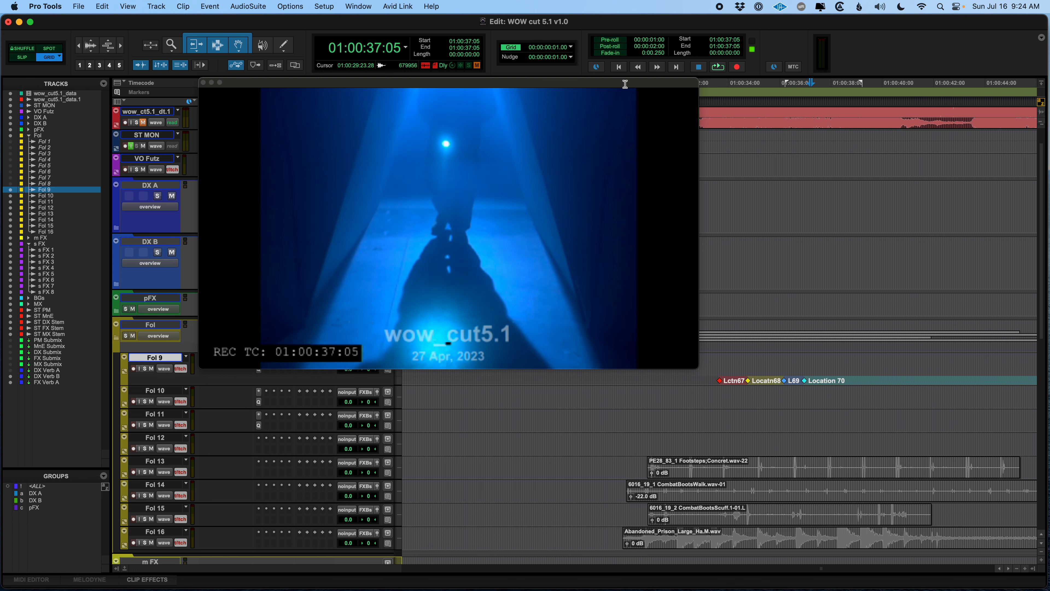
key(KP_Add)
key(KP_Add)
key(KP_Add)
key(KP_Add)
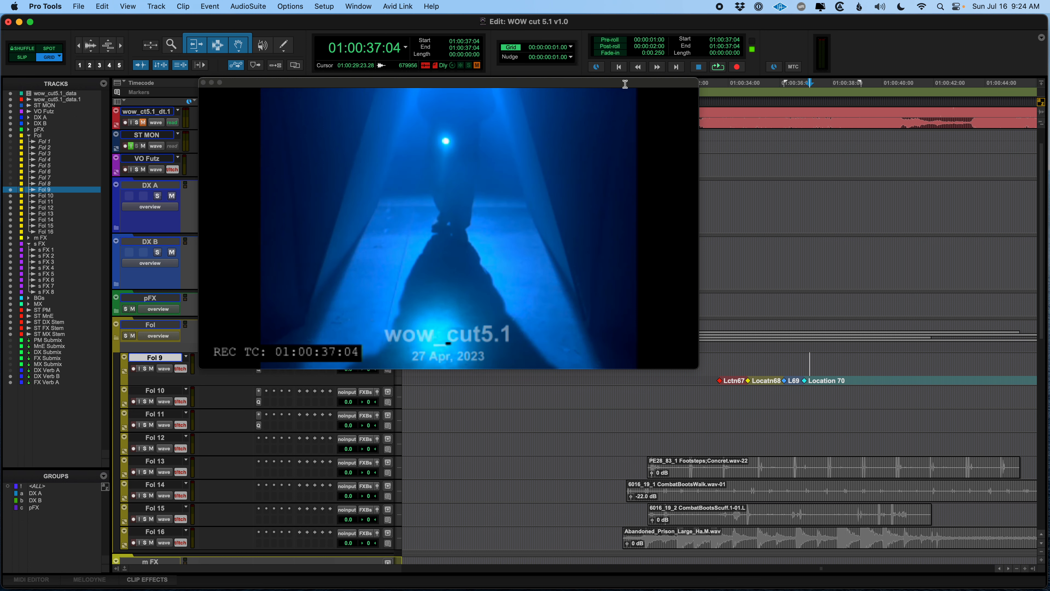
key(KP_Enter)
key(Return)
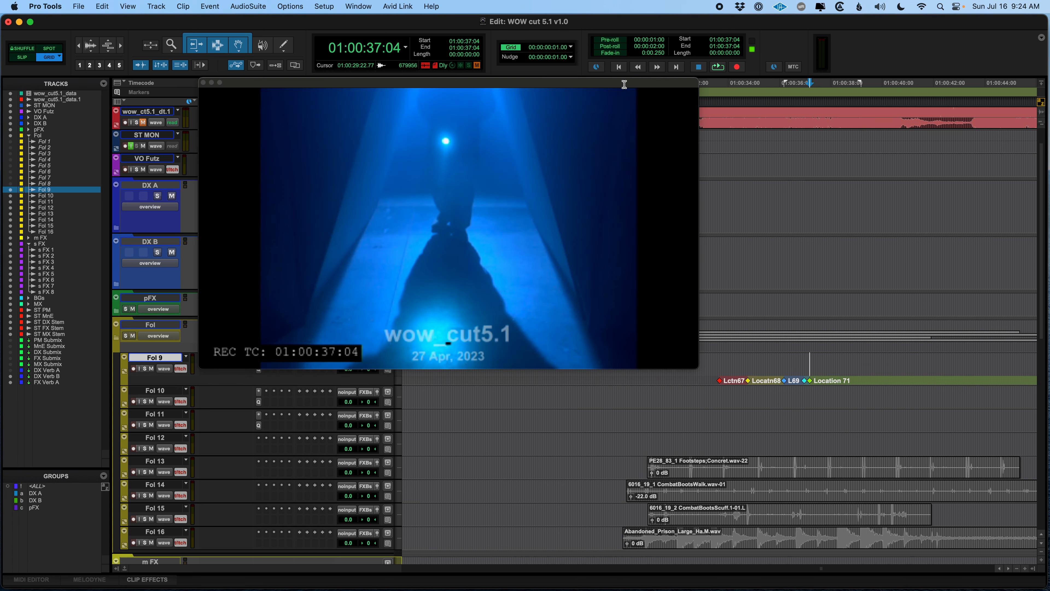
- Advance frame by frame to the next footfall and add a Fol 9 track marker at 01:00:37:23
key(KP_Add)
key(KP_Add)
key(KP_Add)
key(KP_Add)
key(KP_Add)
key(KP_Add)
key(KP_Add)
key(KP_Add)
key(KP_Add)
key(KP_Add)
key(KP_Add)
key(KP_Add)
key(KP_Add)
key(KP_Add)
key(KP_Add)
key(KP_Add)
key(KP_Add)
key(KP_Add)
key(KP_Add)
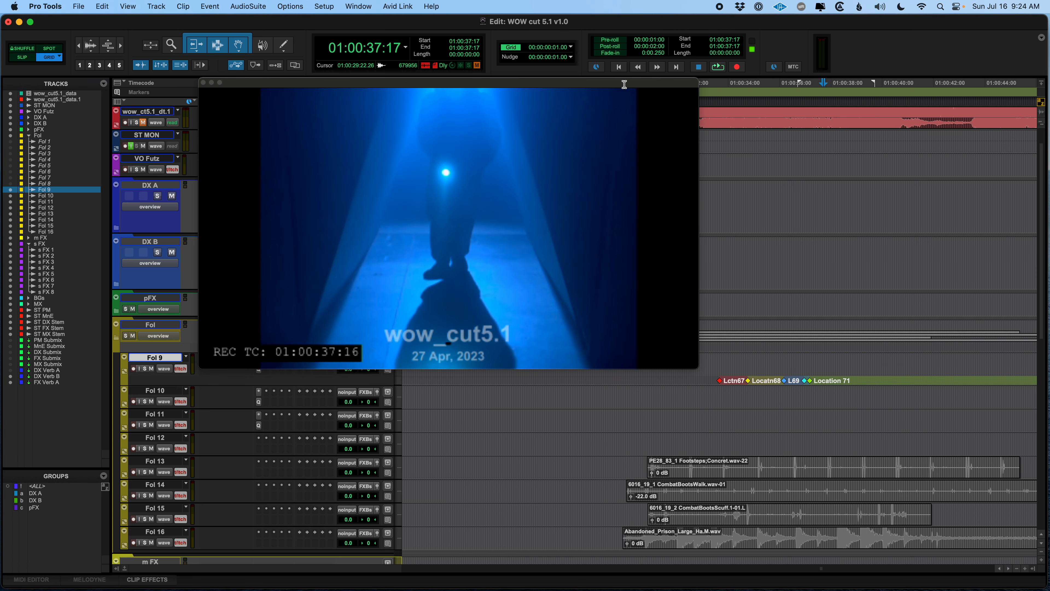
key(KP_Enter)
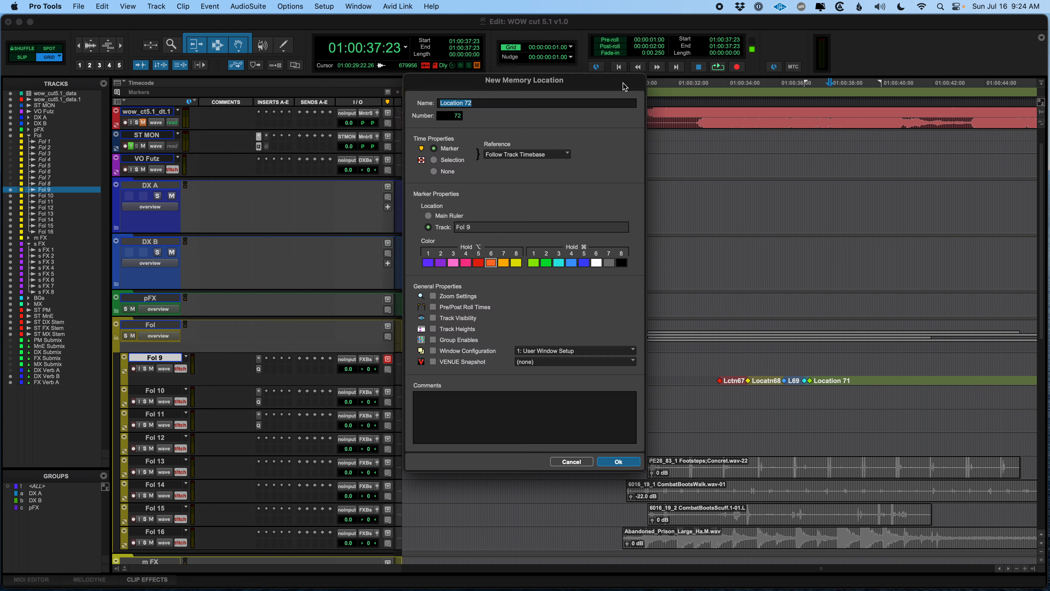
key(Return)
- Advance to the footstep after that and add a Fol 9 track marker at 01:00:38:22
key(KP_Add)
key(KP_Add)
key(KP_Add)
key(KP_Add)
key(KP_Add)
key(KP_Add)
key(KP_Add)
key(KP_Add)
key(KP_Add)
key(KP_Add)
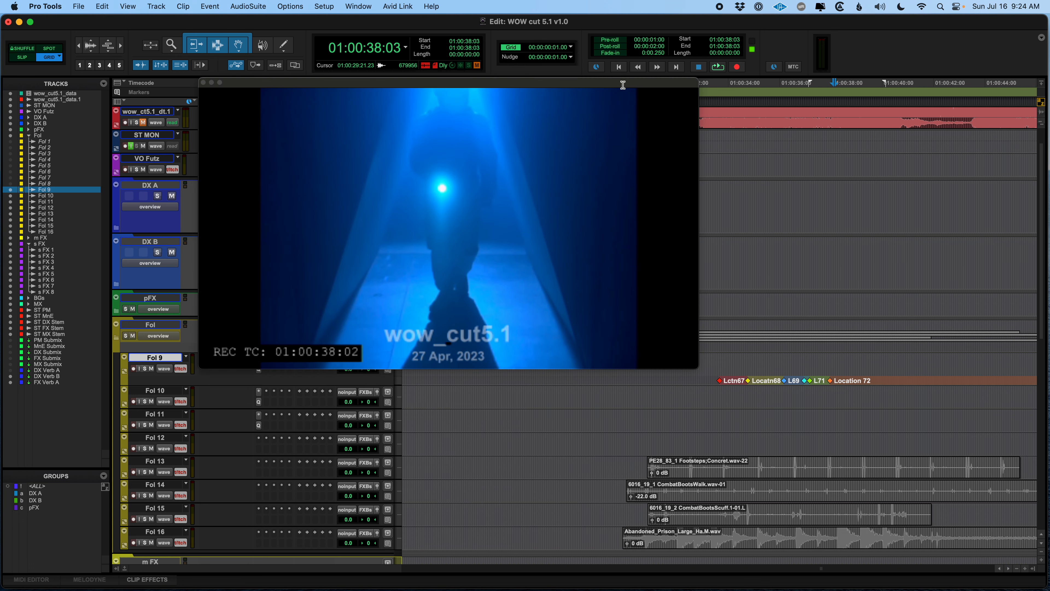
key(KP_Add)
key(KP_Add)
key(KP_Add)
key(KP_Add)
key(KP_Add)
key(KP_Add)
key(KP_Add)
key(KP_Add)
key(KP_Add)
key(KP_Add)
key(KP_Add)
key(KP_Add)
key(KP_Add)
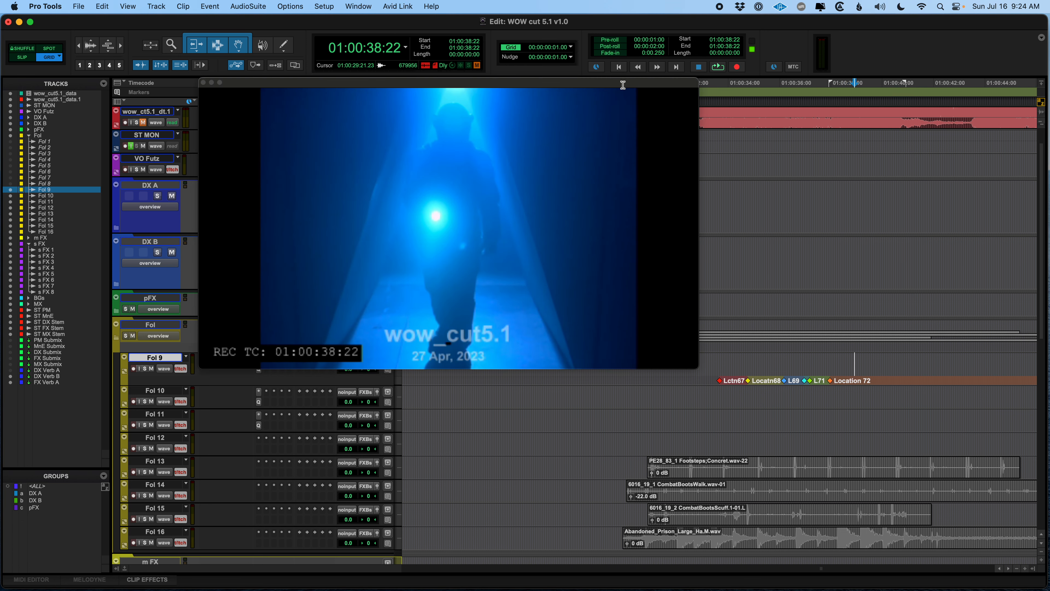
key(KP_Enter)
key(Return)
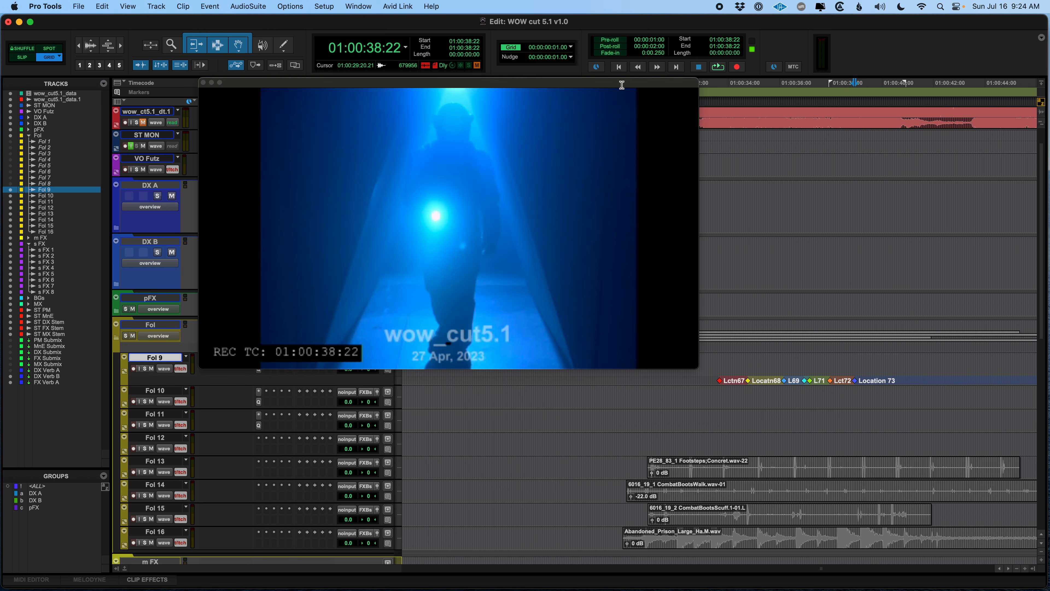
- Select the PE28_83_1 Footsteps;Concret clip on Fol 13 and close the video window
scroll(883, 434, right, 5)
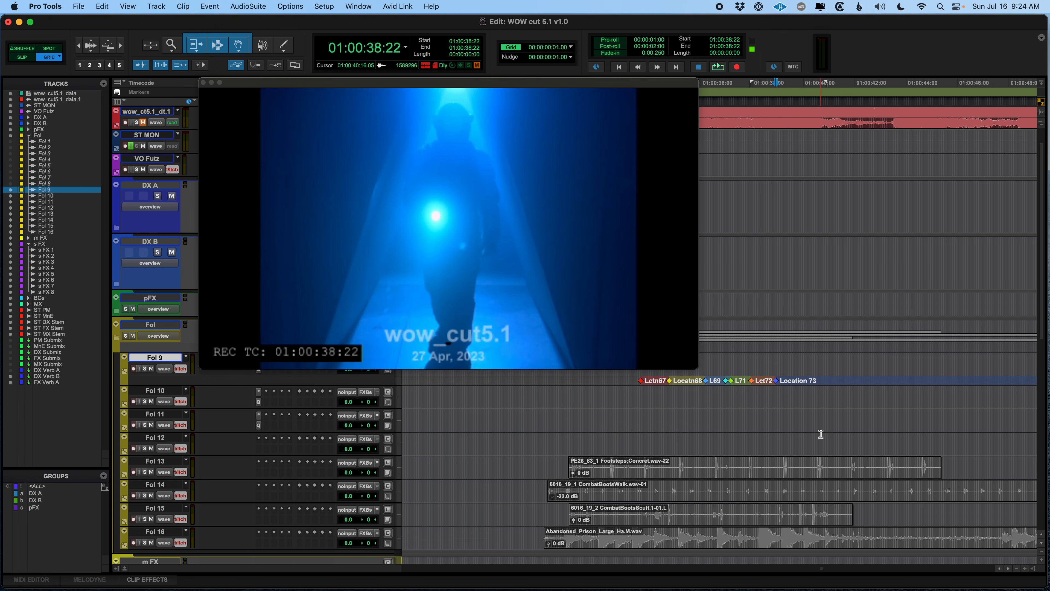
scroll(837, 435, down, 1)
click(712, 451)
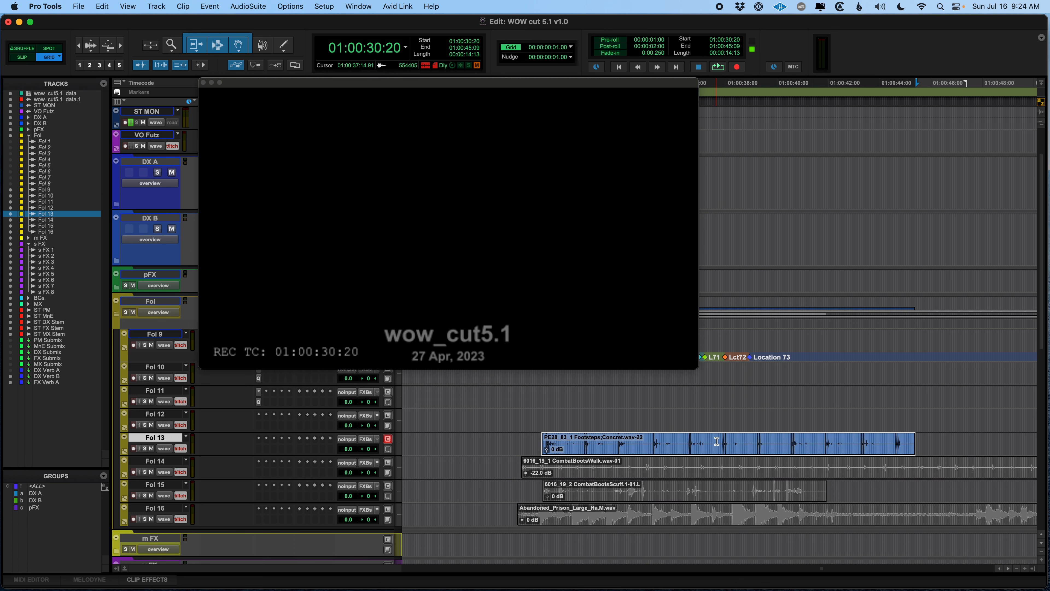
drag(486, 83, 529, 50)
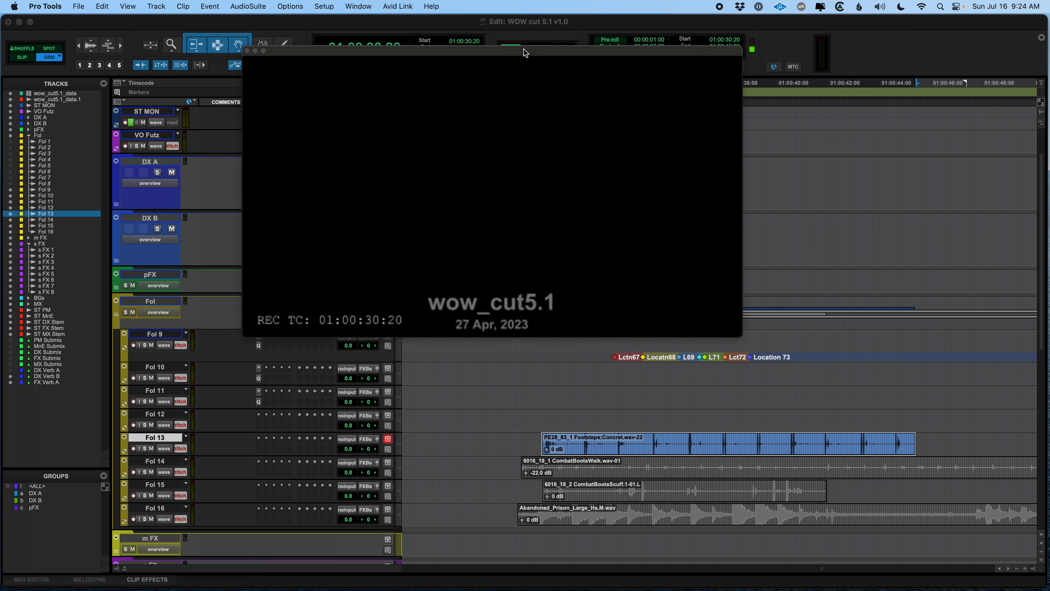
click(248, 50)
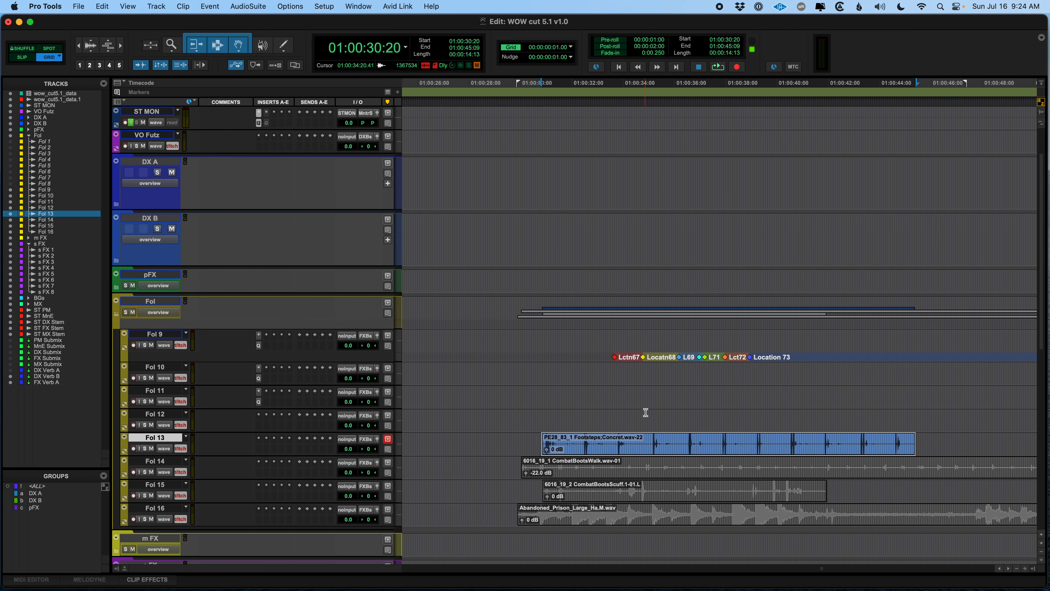
- Move the concrete footsteps clip from Fol 13 up to Fol 12, enlarging the height of both tracks
key(ctrl+Up)
key(ctrl+Up)
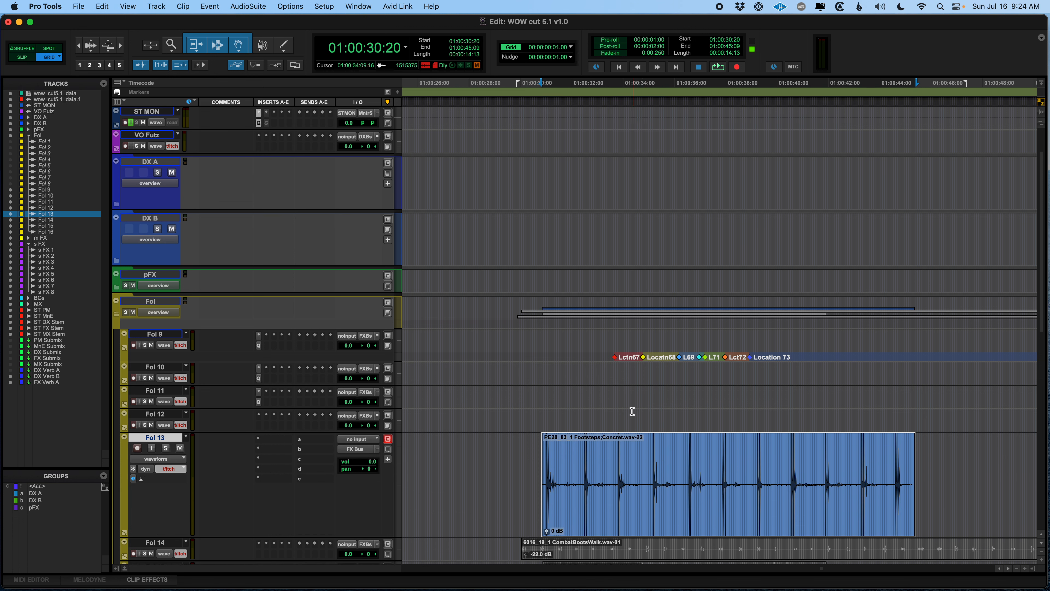
drag(594, 523, 596, 420)
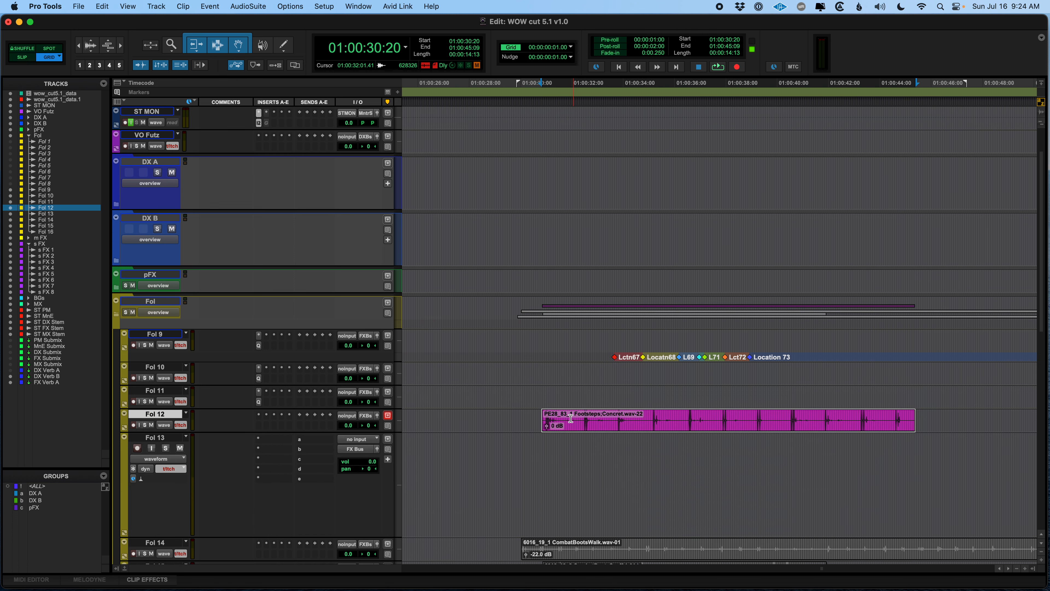
click(571, 419)
key(ctrl+Up)
key(ctrl+Up)
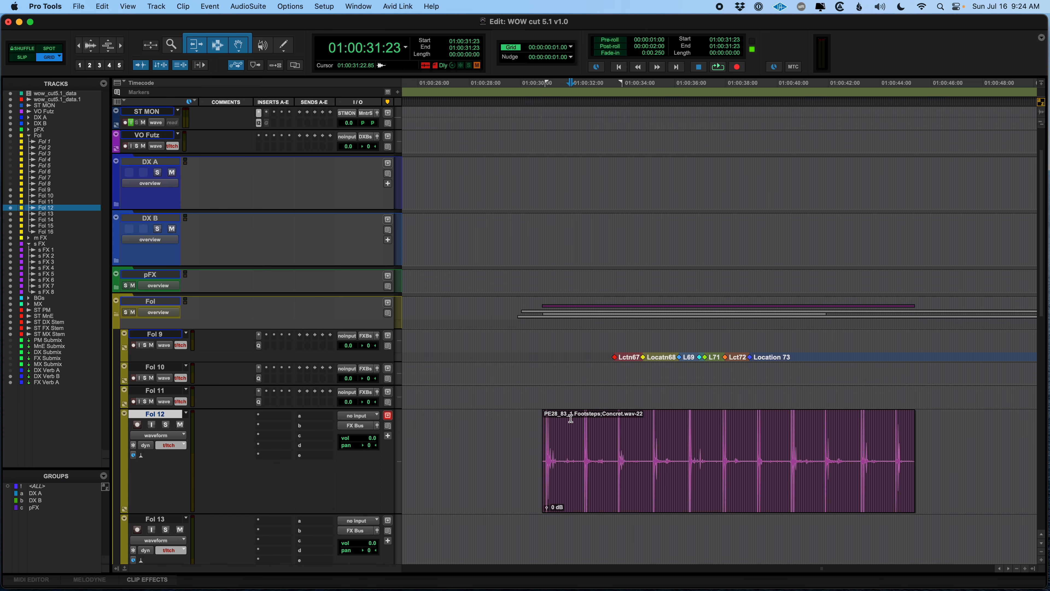
- Examine the footstep waveforms in the Fol 12 clip at close range, placing the edit cursor at 01:00:32:05
scroll(599, 450, right, 3)
key(super+bracketright)
key(super+bracketright)
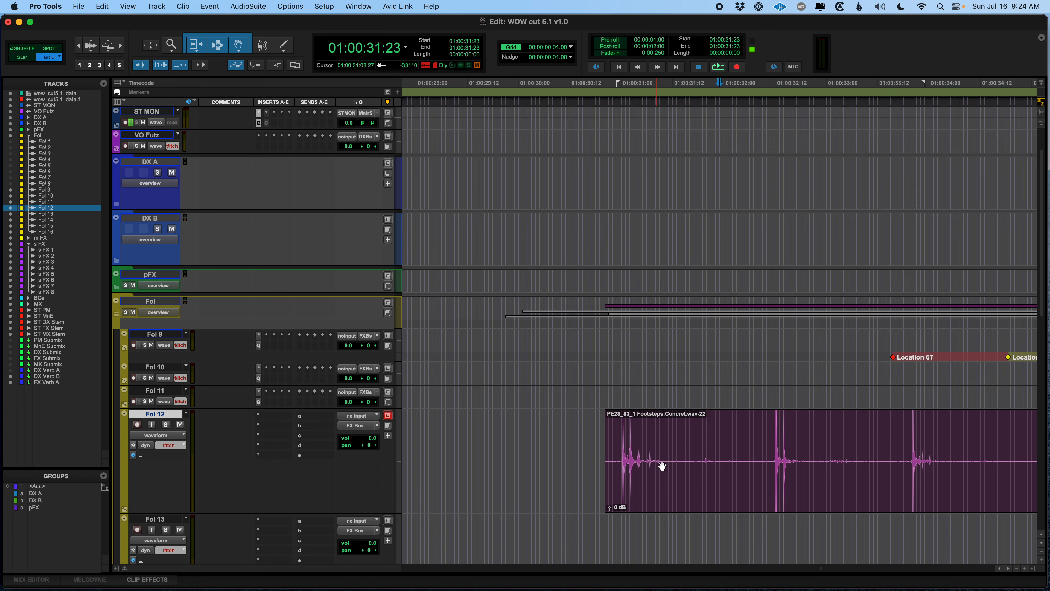
click(746, 444)
key(super+bracketleft)
key(super+bracketleft)
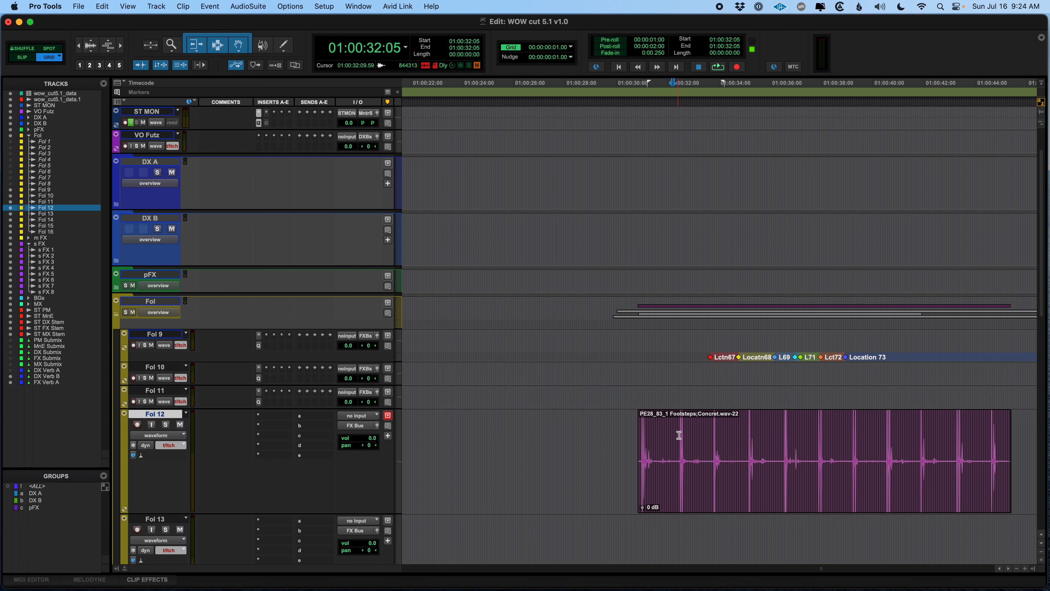
- Toggle the Tab to Transients option off and on, leaving it switched on
click(140, 64)
click(142, 65)
click(142, 66)
key(alt+super+Tab)
key(alt+super+Tab)
key(alt+super+Tab)
key(alt+super+Tab)
key(alt+super+Tab)
- Split the concrete footsteps clip on Fol 12 at its second and third footstep transients, 01:00:32:12 and 01:00:33:20
key(super+])
key(super+])
key(t)
key(t)
scroll(686, 455, right, 3)
key(r)
key(r)
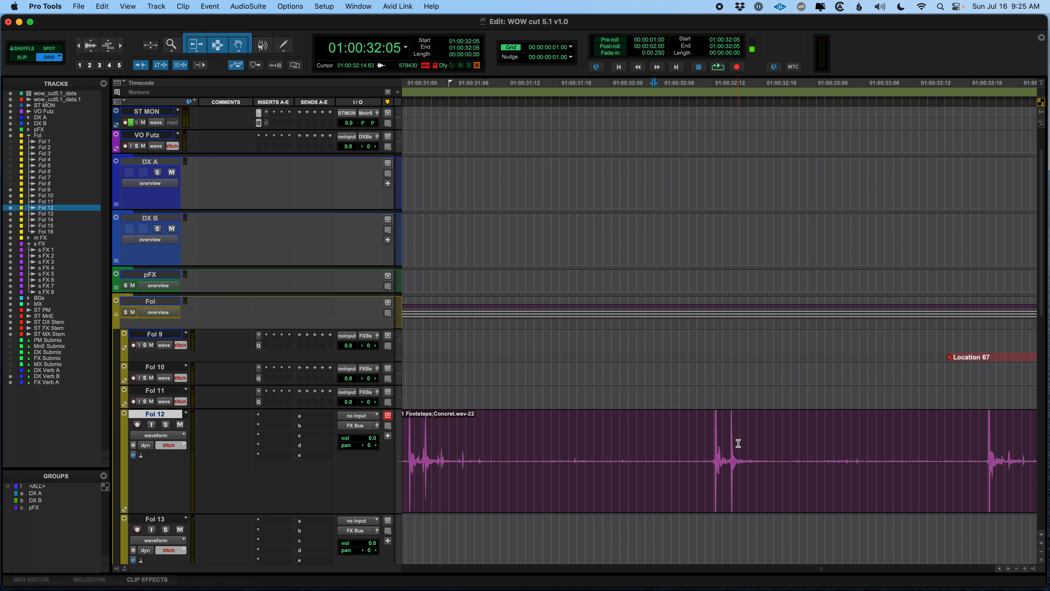
key(Tab)
key(b)
click(818, 431)
key(Tab)
key(b)
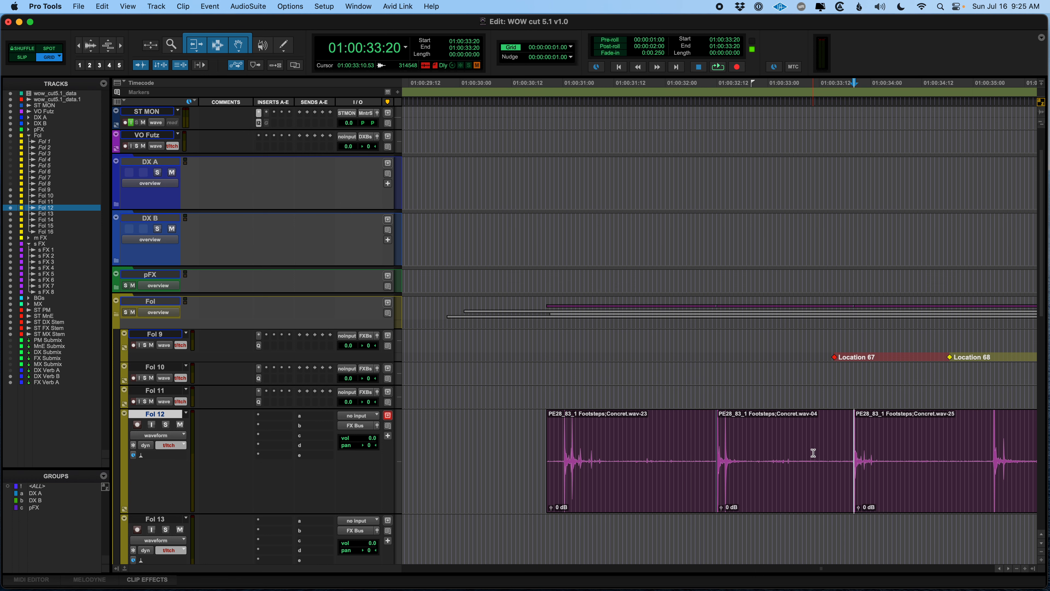
- Split the Fol 12 footsteps clip at the next three footstep transients, 01:00:35:04, 01:00:36:13 and 01:00:37:21
scroll(821, 447, right, 3)
click(809, 440)
key(Tab)
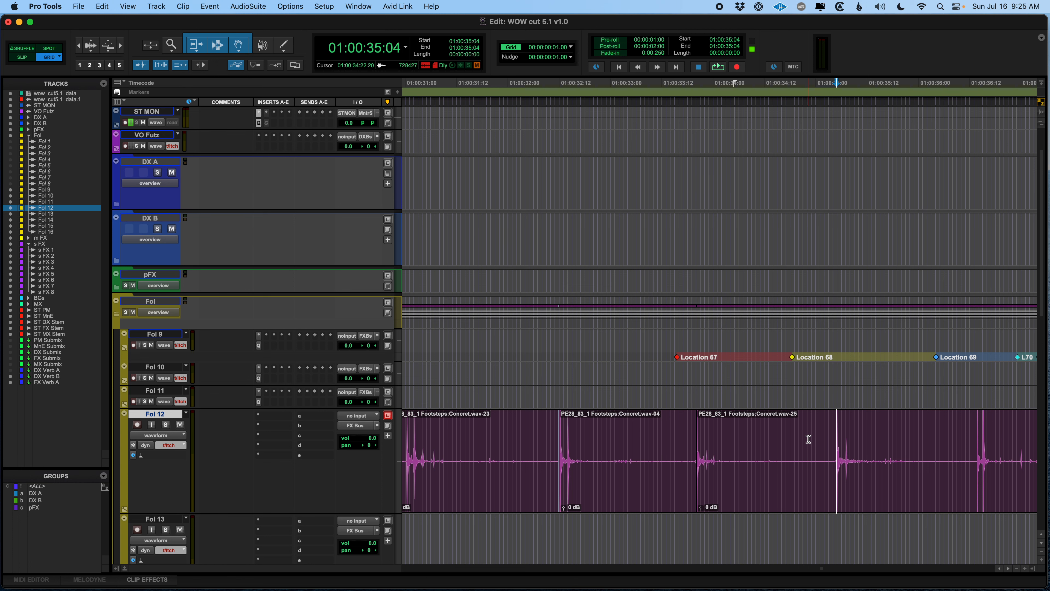
key(b)
scroll(789, 465, right, 3)
click(782, 432)
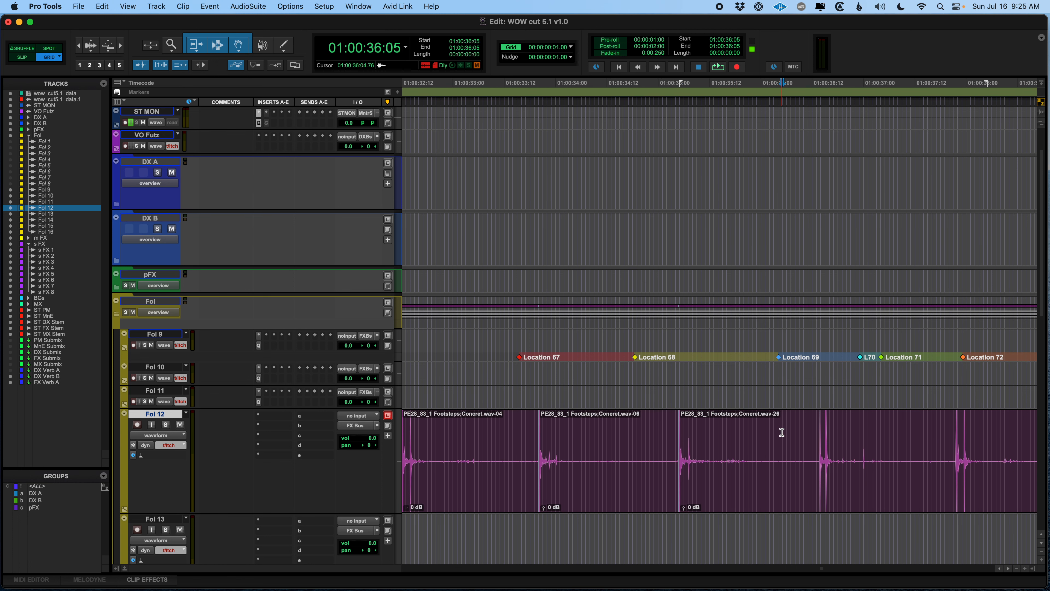
key(Tab)
key(b)
click(815, 431)
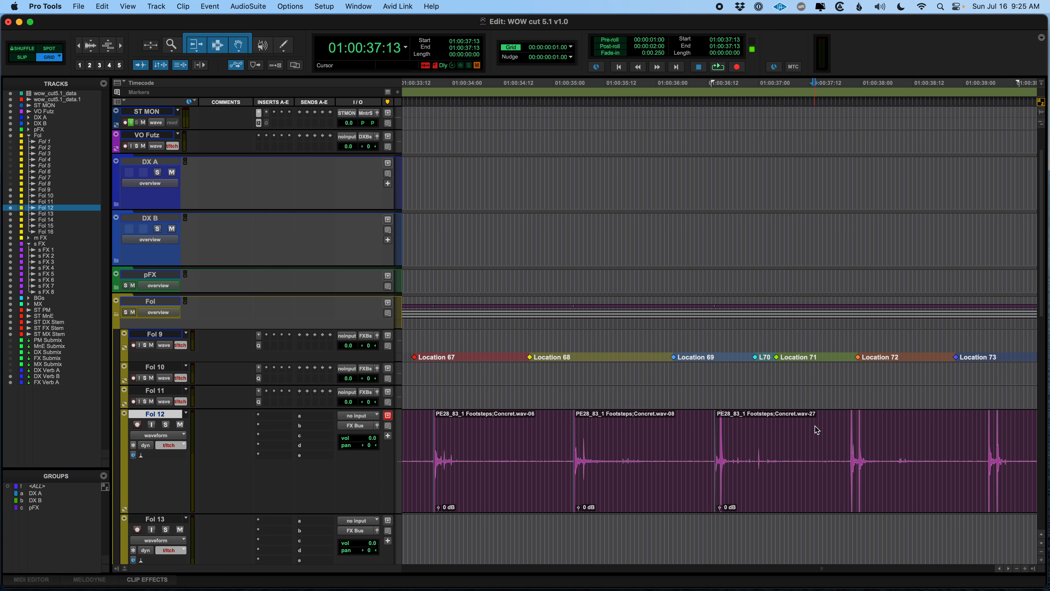
key(Tab)
key(b)
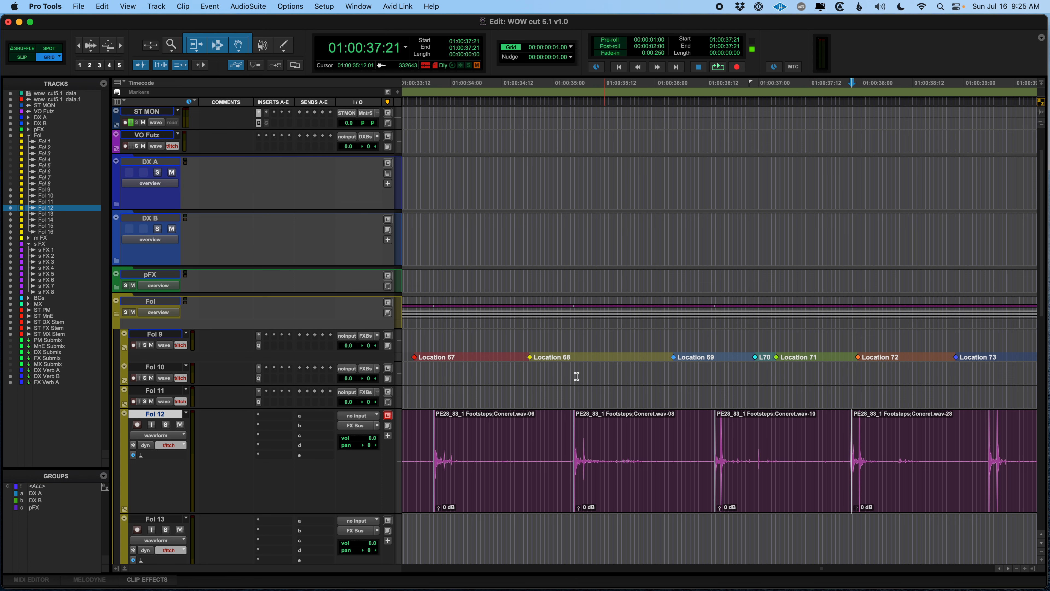
- Split the remaining Fol 12 footsteps clip at the transient at 01:00:39:05 and at the footstep following it
key(r)
click(826, 441)
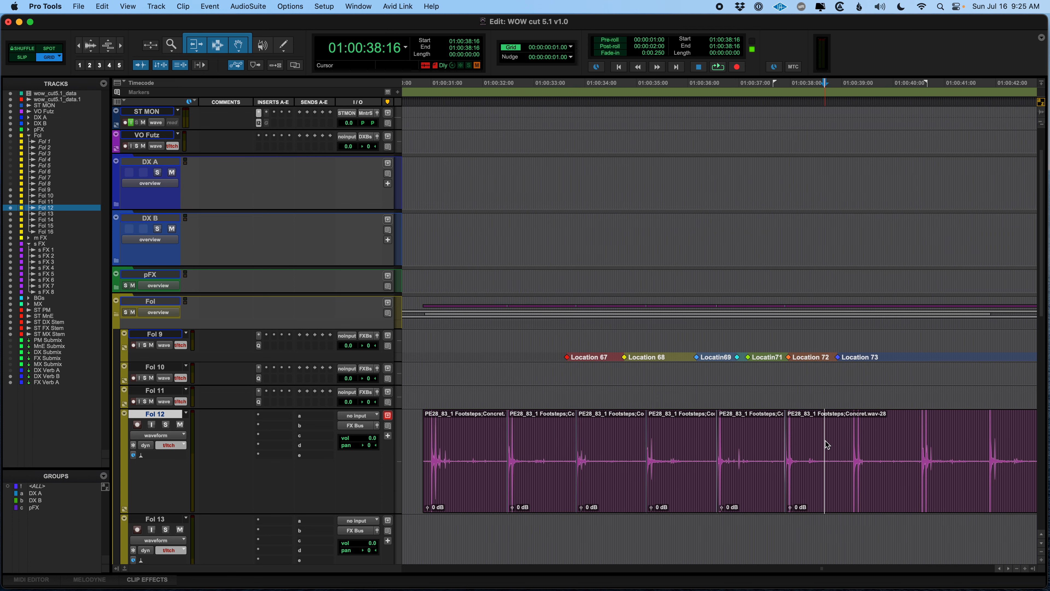
key(Tab)
key(b)
scroll(821, 457, right, 5)
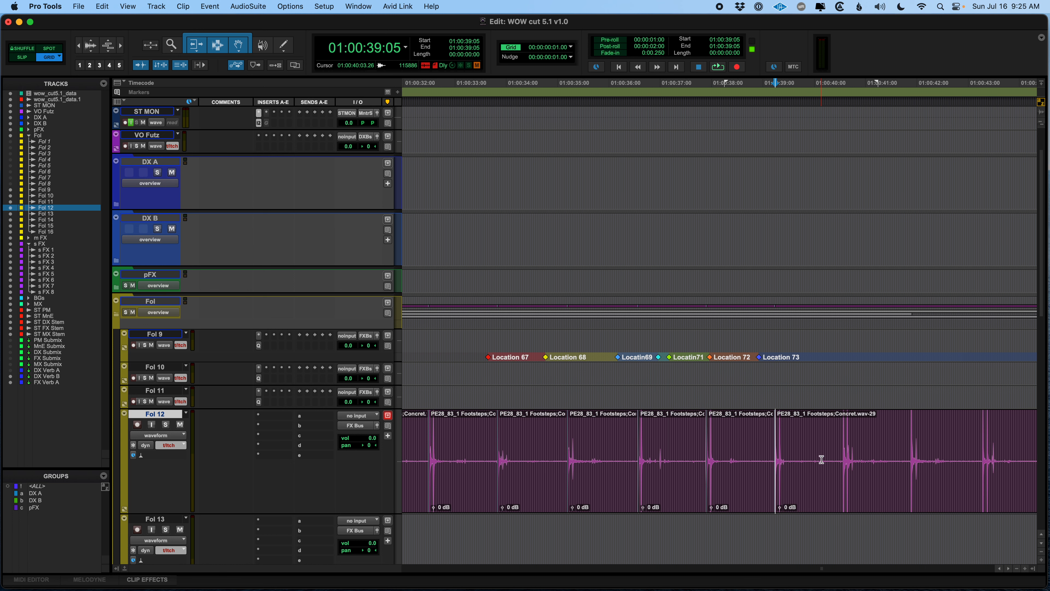
click(796, 439)
key(Tab)
key(b)
- Split the Fol 12 footsteps clip at its last three footstep transients, starting at 01:00:41:21 and ending at 01:00:44:15
click(873, 437)
key(Tab)
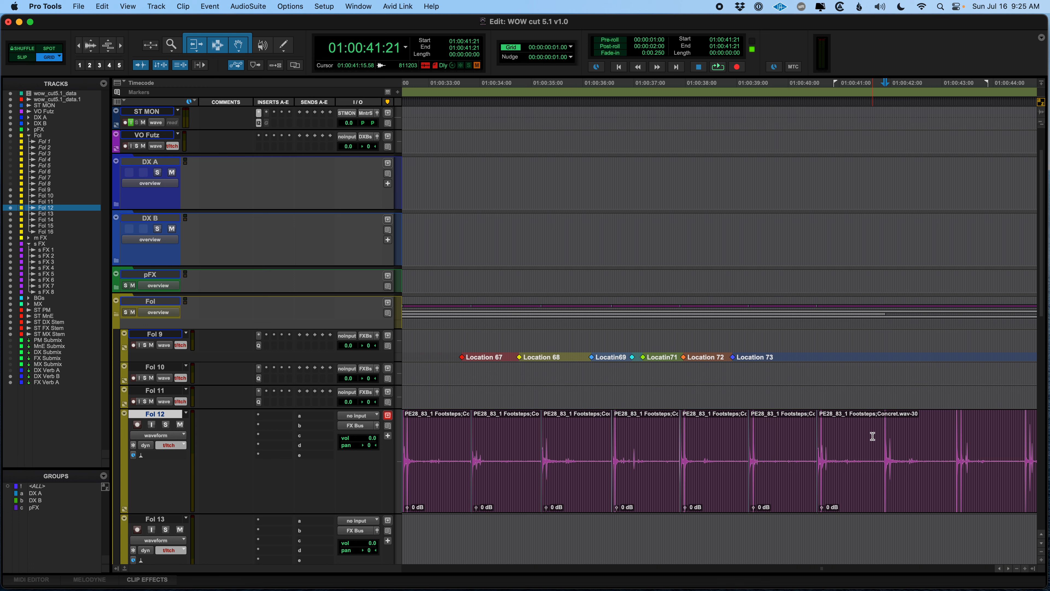
key(b)
scroll(862, 435, right, 3)
click(878, 429)
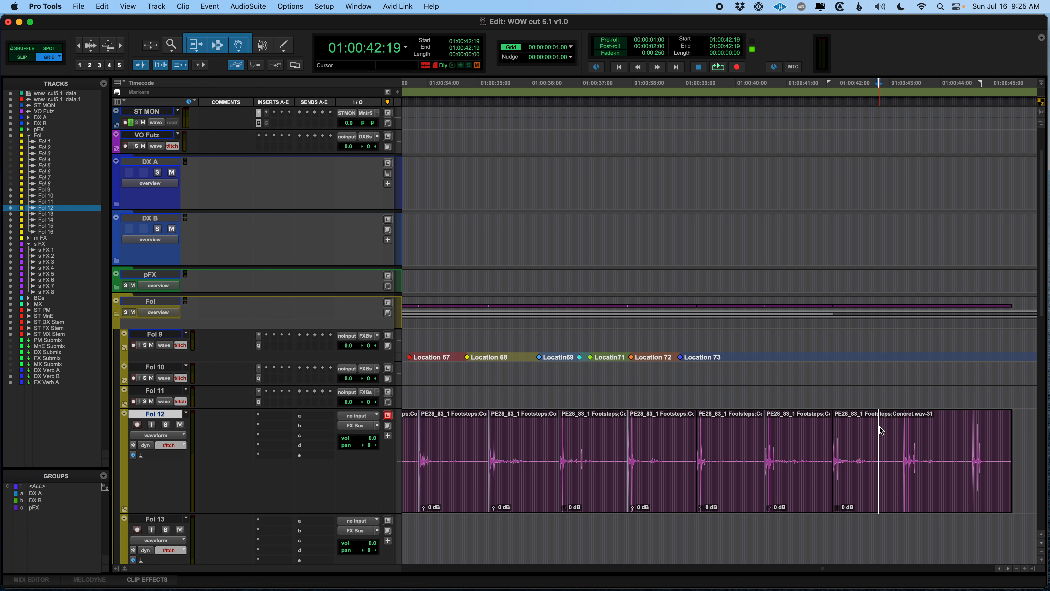
key(Tab)
key(b)
key(Tab)
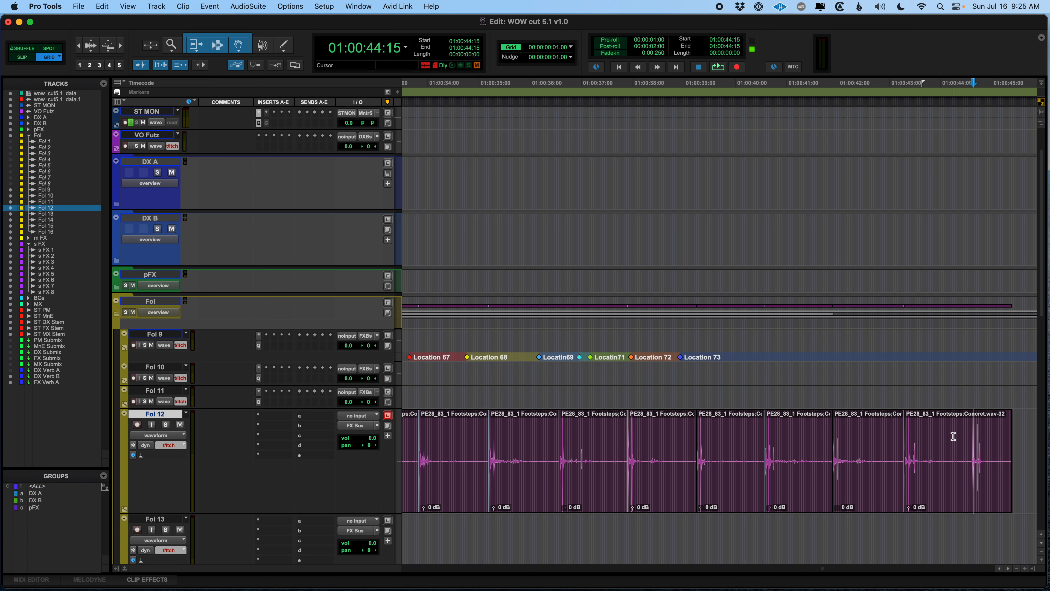
key(b)
- Trim the start of the first footstep clip on Fol 12 to its transient at 01:00:31:00
key(r)
key(r)
key(r)
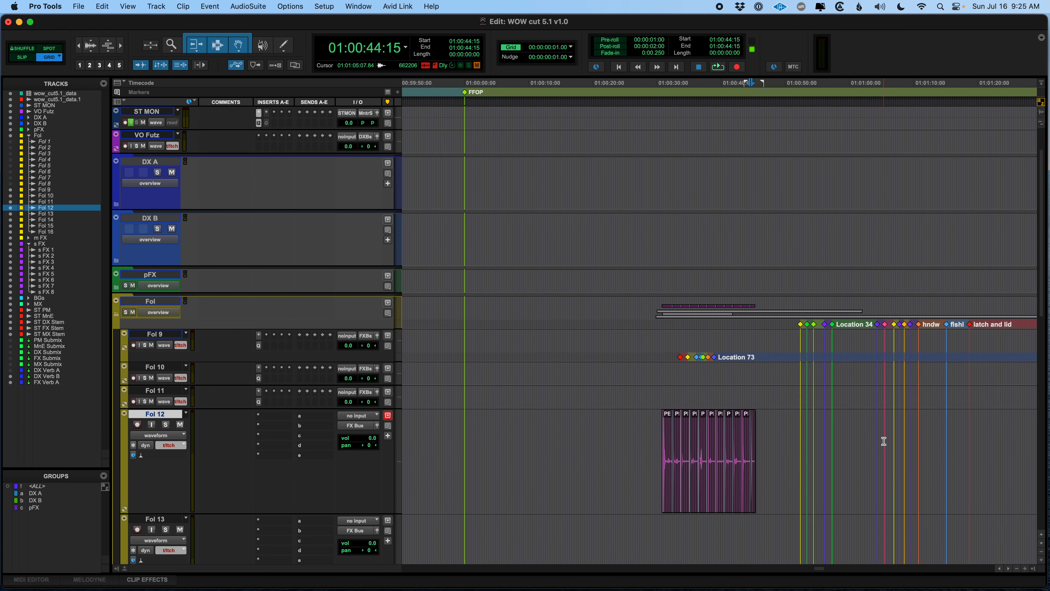
click(611, 438)
key(Tab)
key(t)
key(t)
key(t)
key(t)
scroll(636, 460, right, 5)
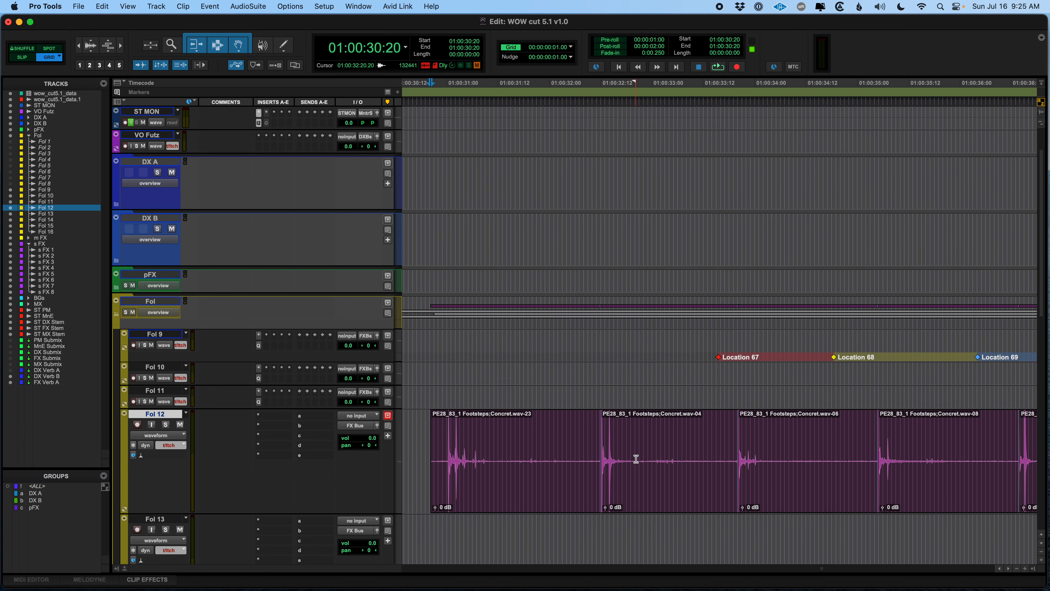
key(Tab)
key(a)
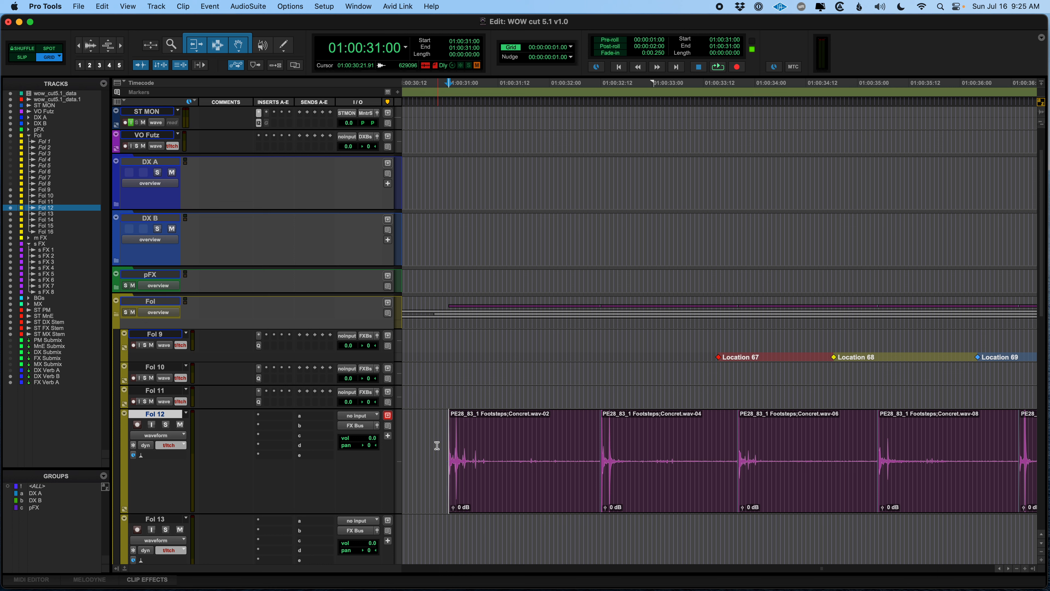
- Undo and reapply the start trim of the first Fol 12 footstep clip
click(554, 432)
key(super+z)
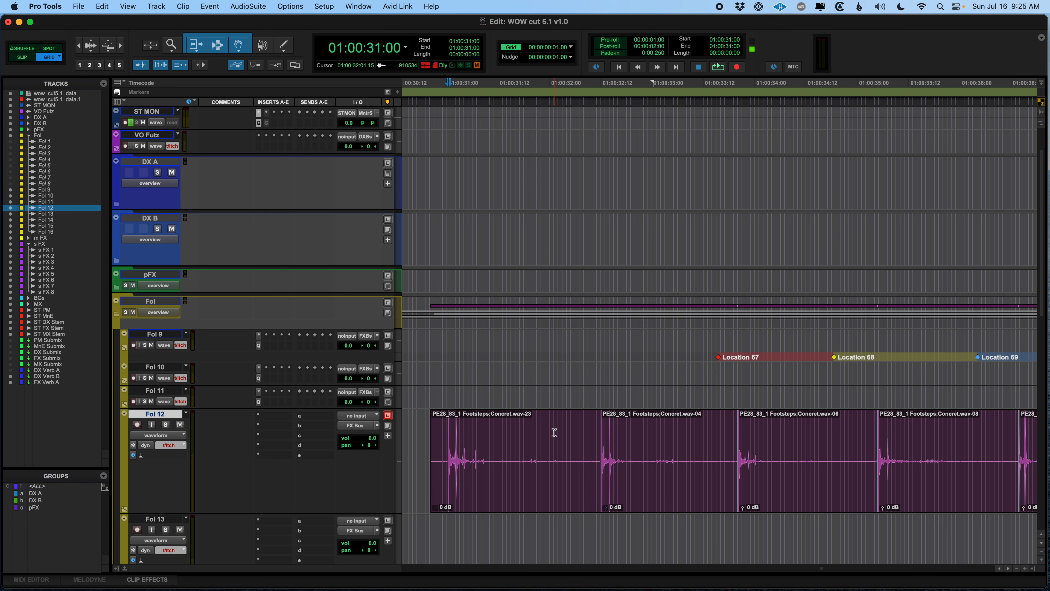
key(super+shift+z)
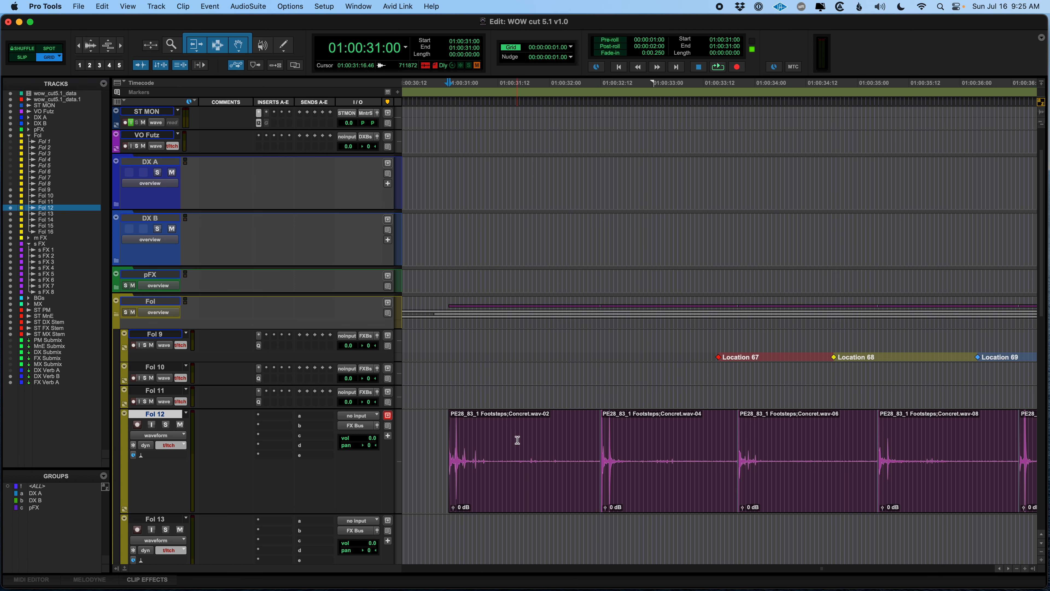
- Try moving the second footstep clip on Fol 12 earlier to 01:00:31:17, over the tail of the first clip, and undo the move
key(super+bracketleft)
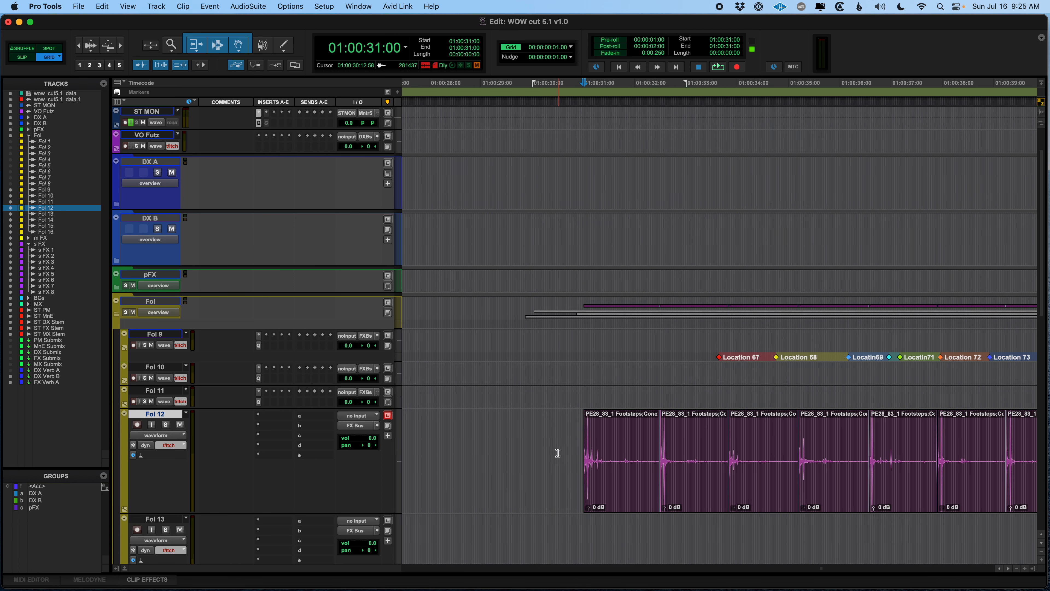
click(528, 435)
key(Tab)
key(r)
scroll(528, 438, right, 3)
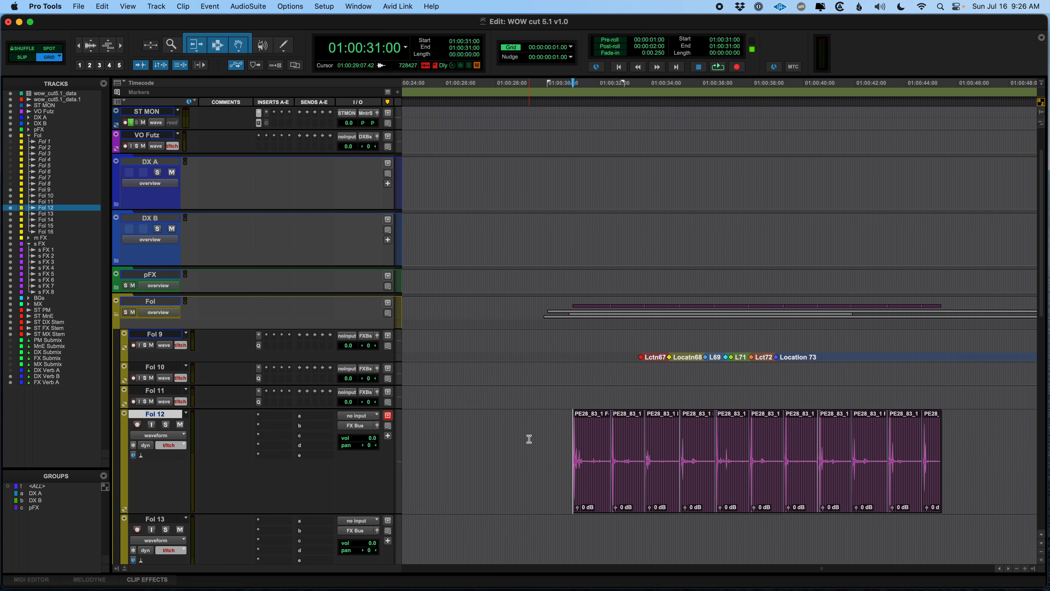
scroll(531, 440, right, 2)
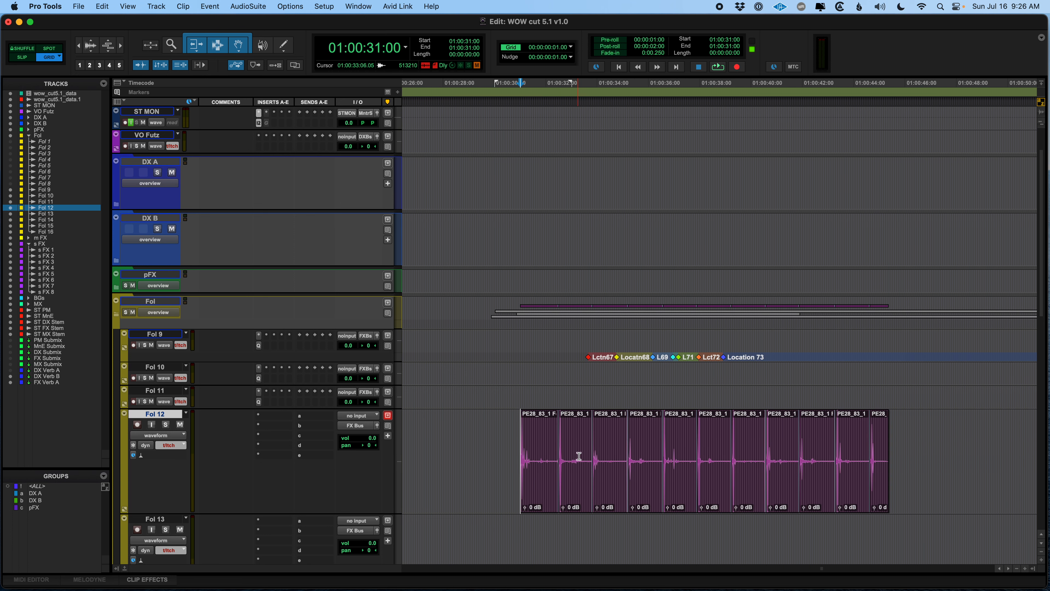
drag(582, 503, 562, 504)
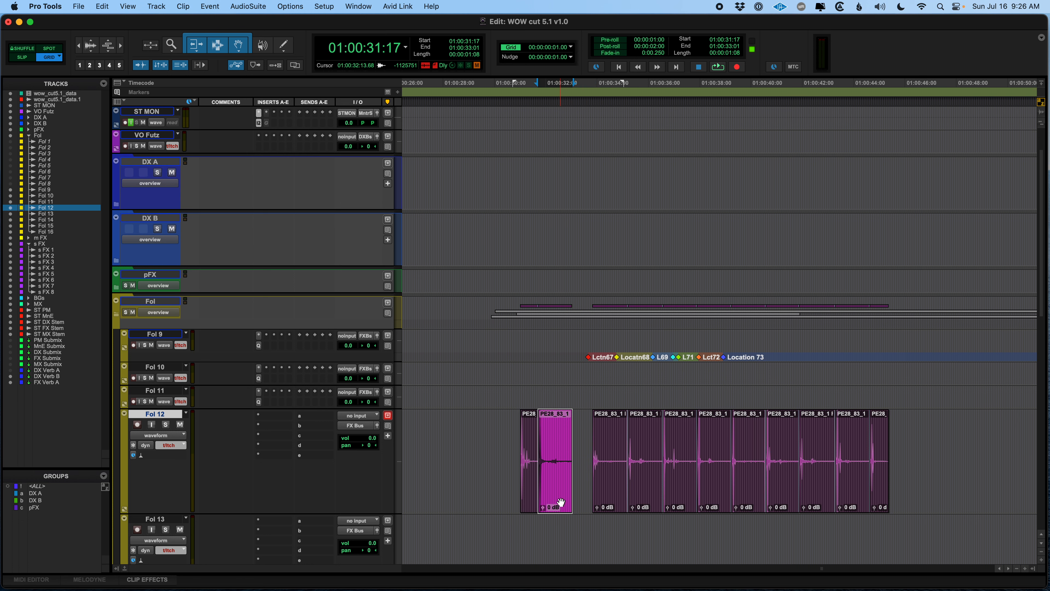
key(super+z)
- Using the Object Grabber, move every second footstep clip from Fol 12 down to Fol 13 at the same timecode
scroll(569, 506, down, 2)
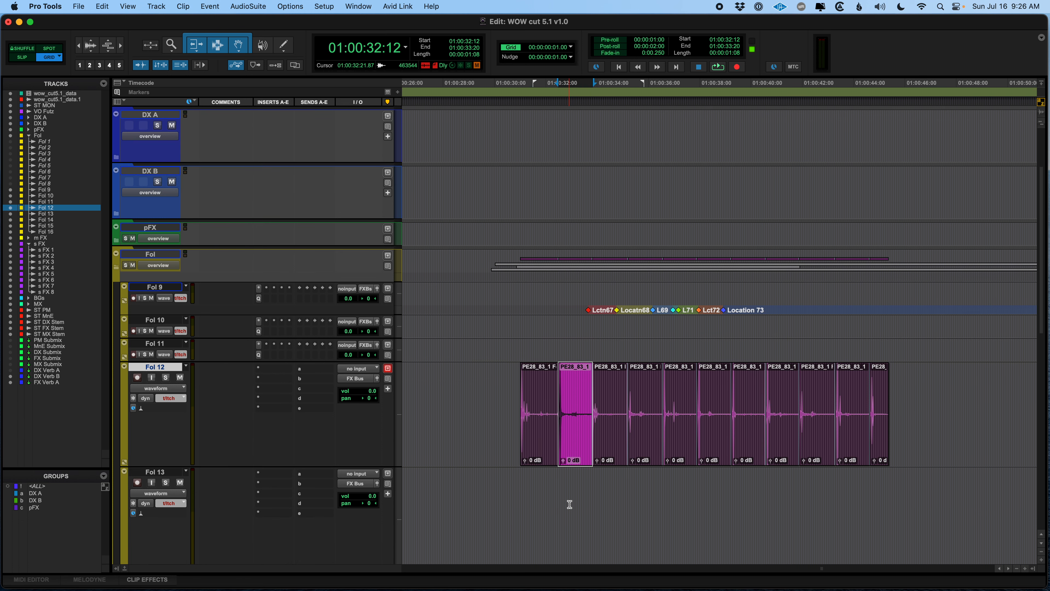
scroll(577, 467, down, 6)
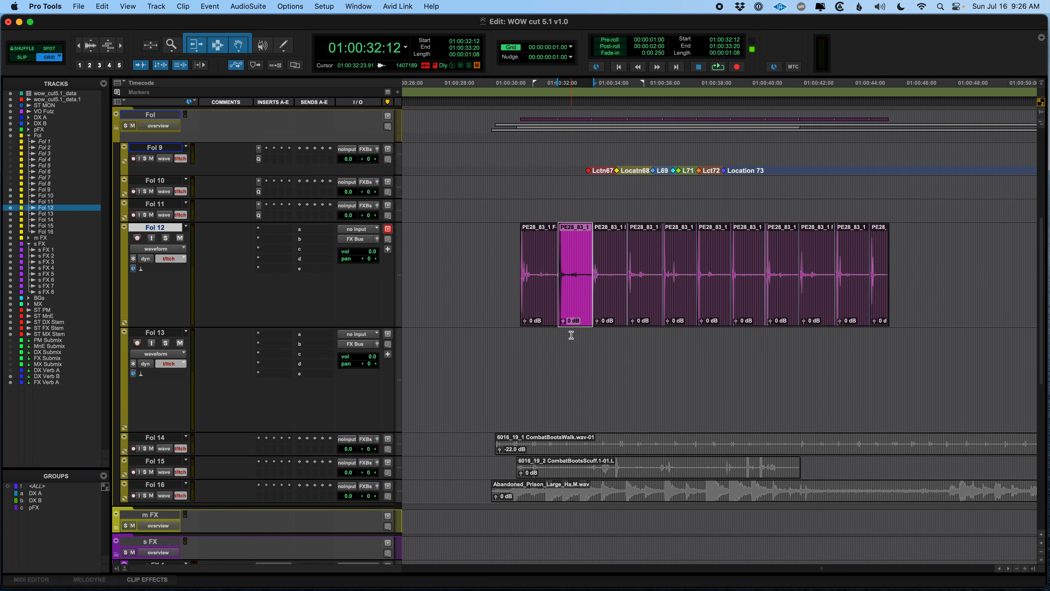
click(239, 54)
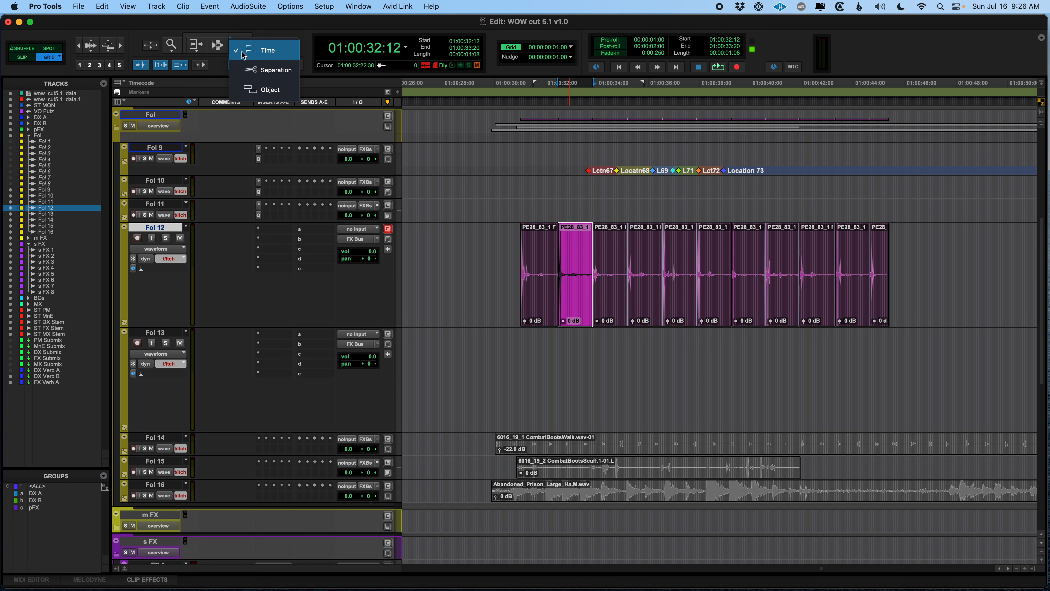
click(269, 89)
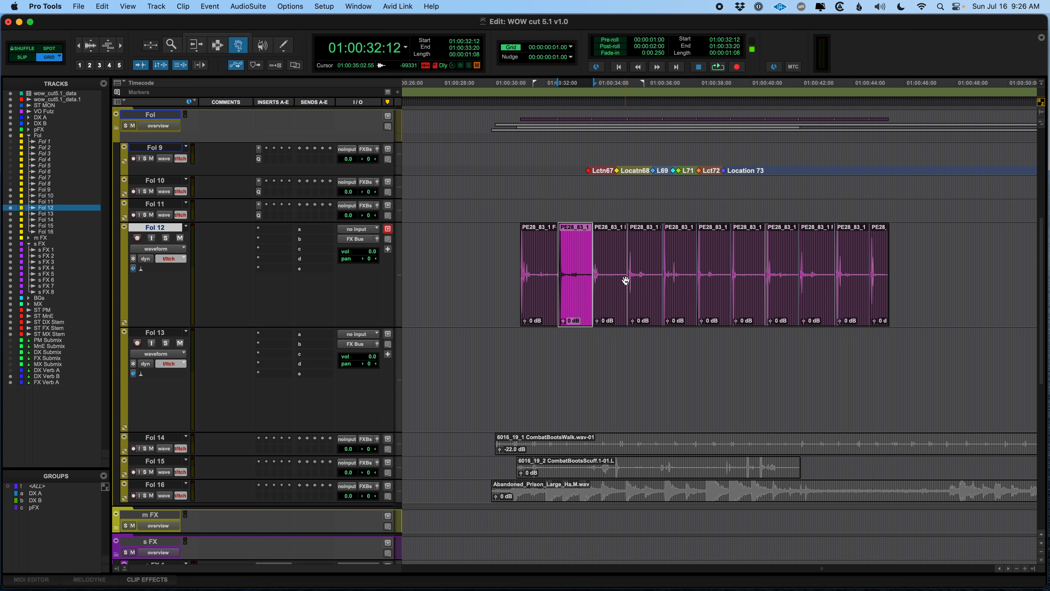
shift+click(644, 311)
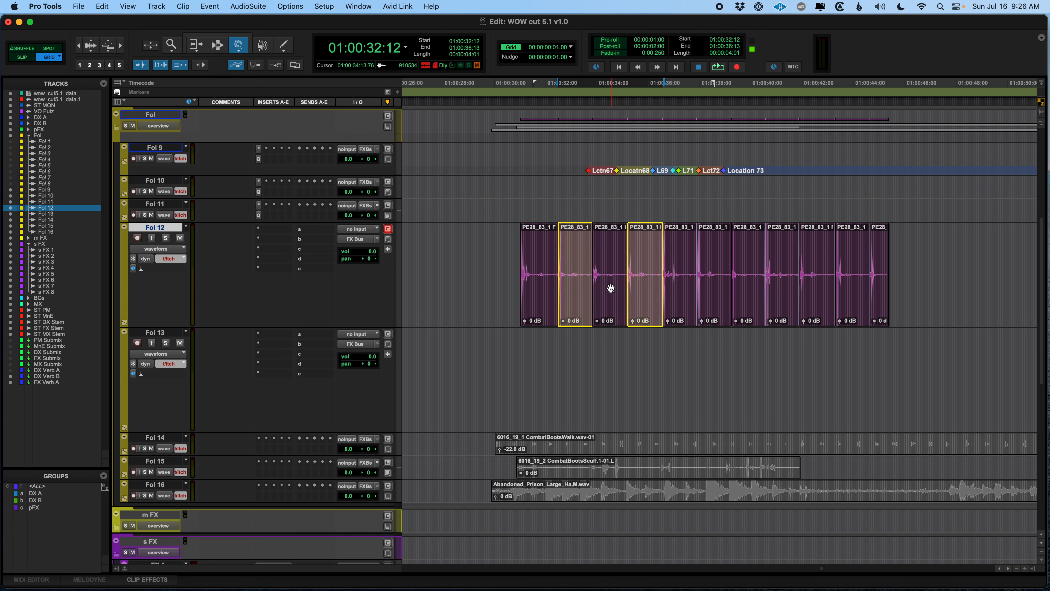
shift+click(729, 291)
shift+click(784, 298)
shift+click(850, 301)
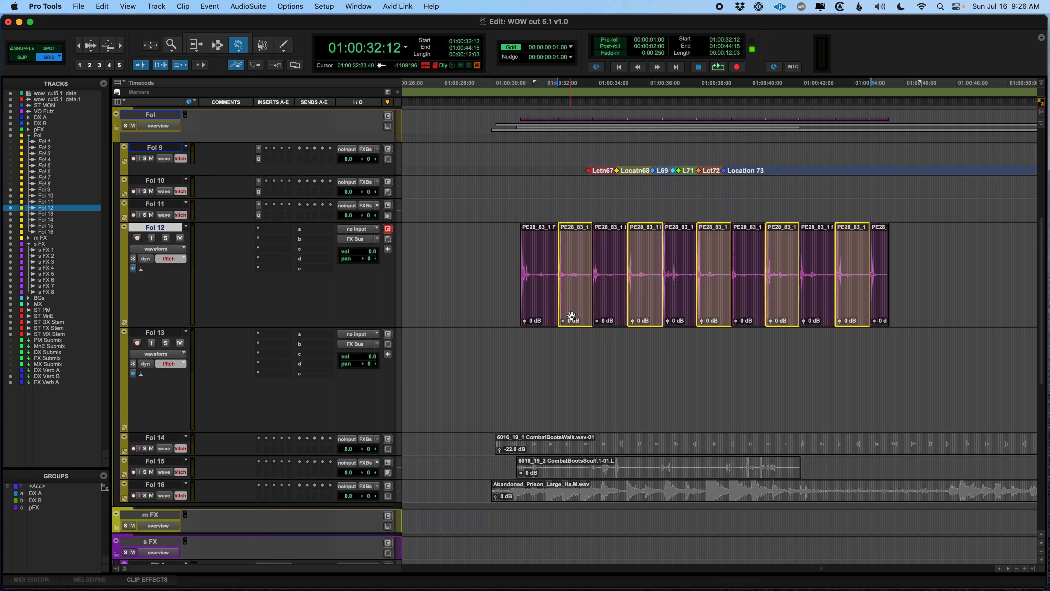
drag(571, 315, 581, 382)
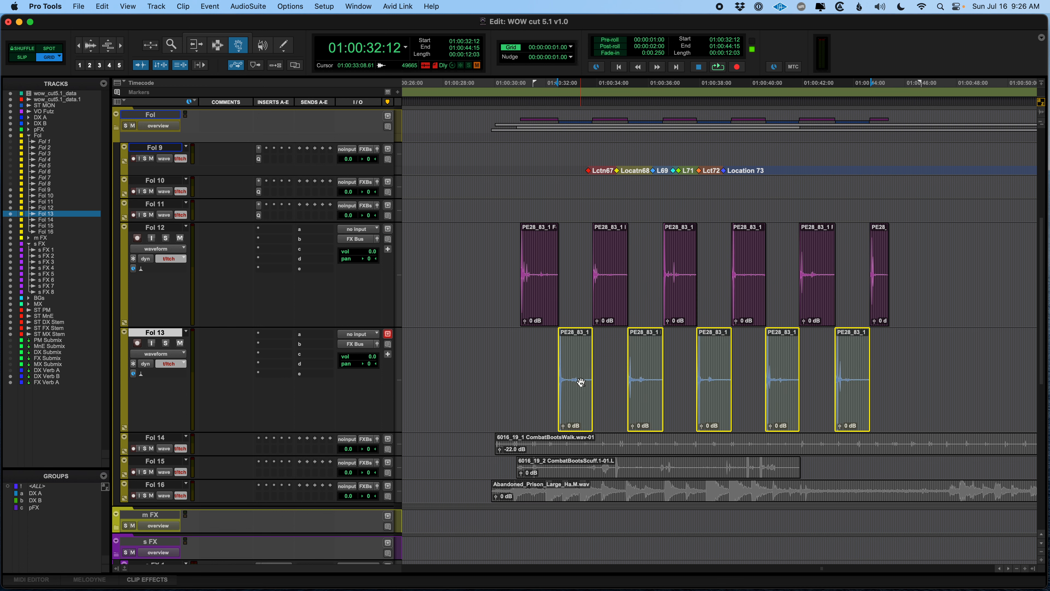
- With the Smart Tool, move all the footstep clips from Fol 12 and Fol 13 up to Fol 9 and Fol 10
click(222, 40)
drag(503, 248, 914, 362)
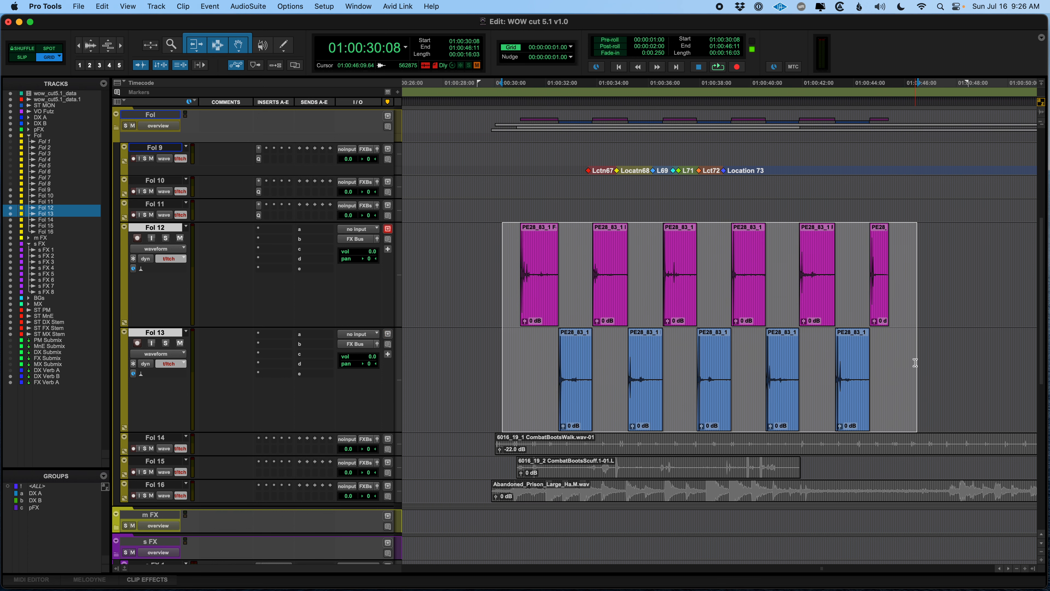
scroll(676, 317, up, 3)
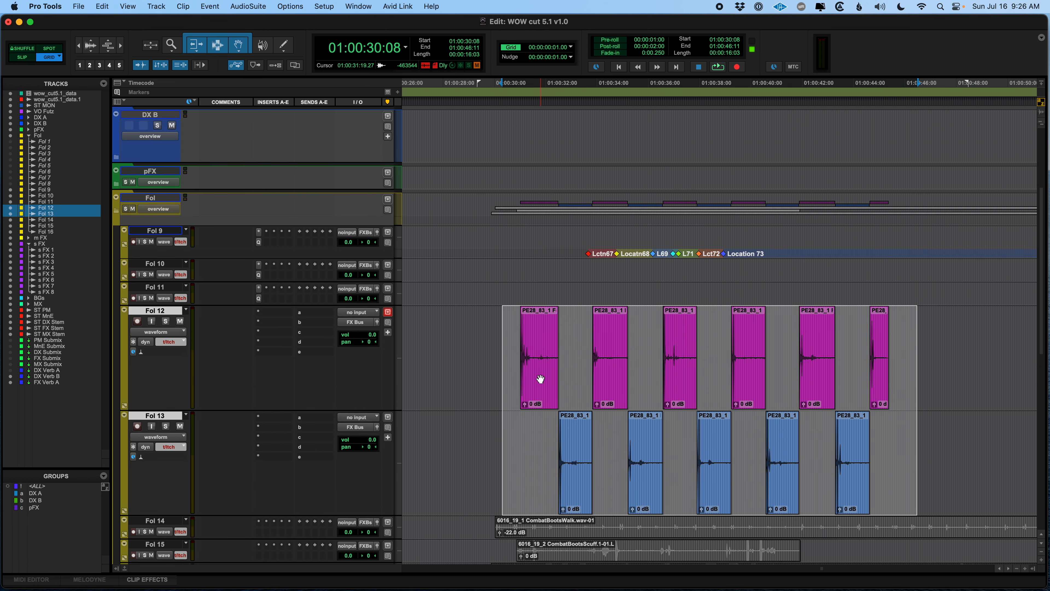
drag(537, 388, 556, 230)
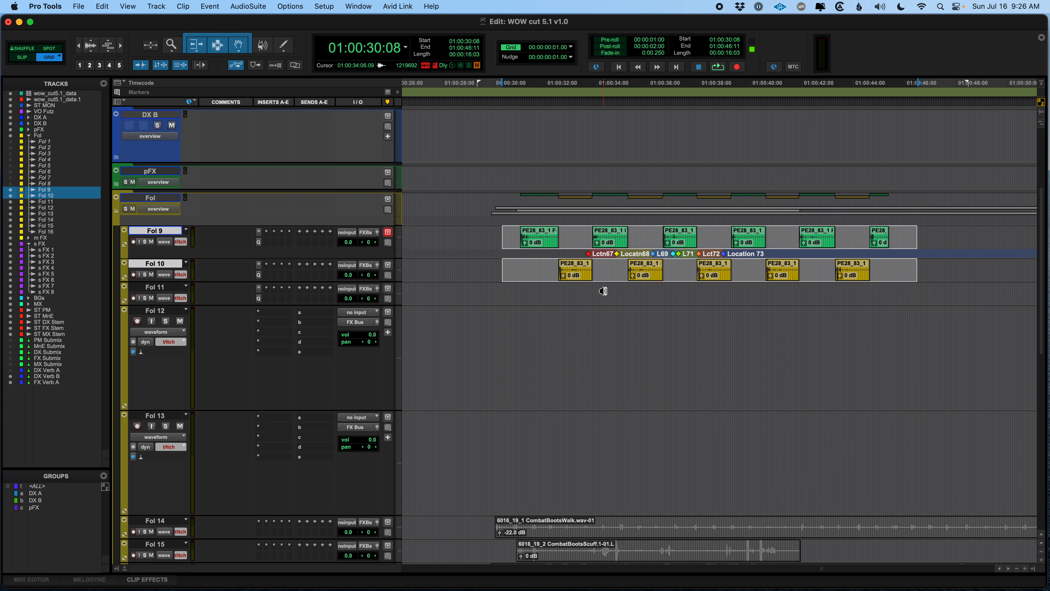
- Delete the first footstep clip on Fol 10 and the first footstep clip on Fol 9
click(534, 265)
scroll(556, 303, left, 5)
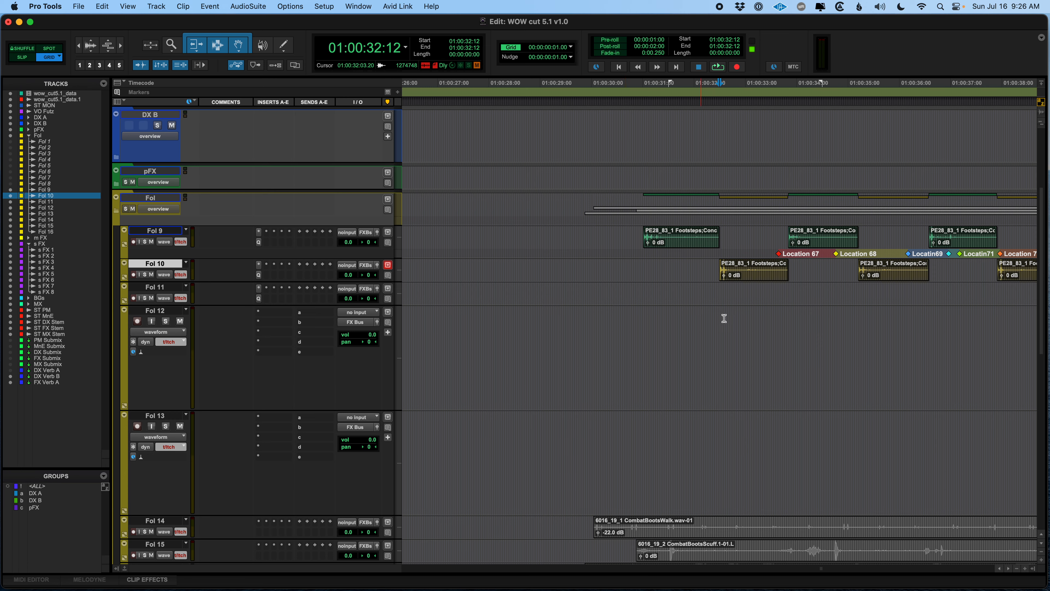
click(768, 271)
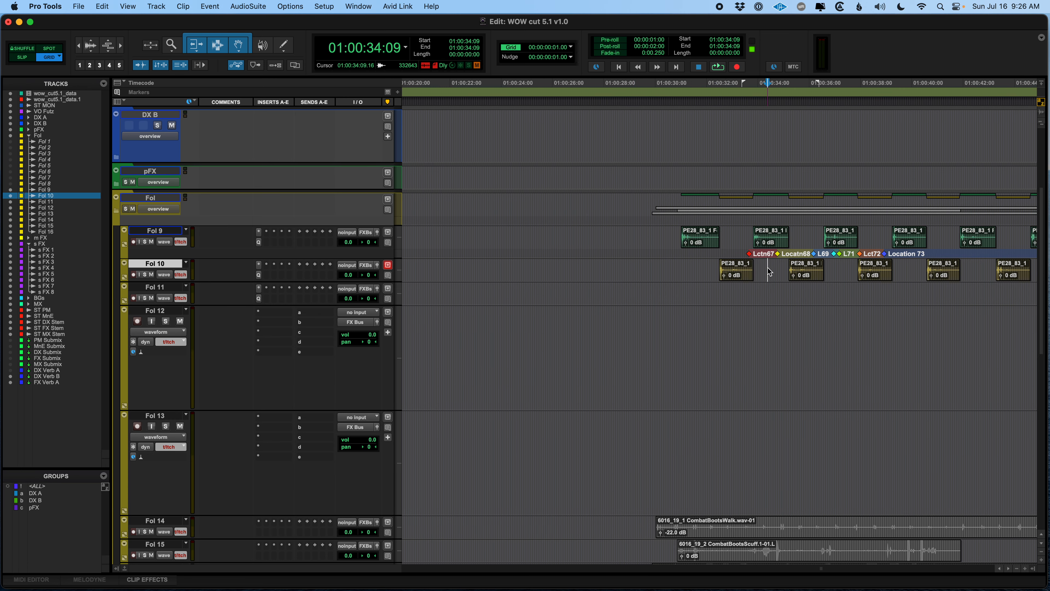
click(732, 273)
key(Delete)
click(699, 244)
key(Delete)
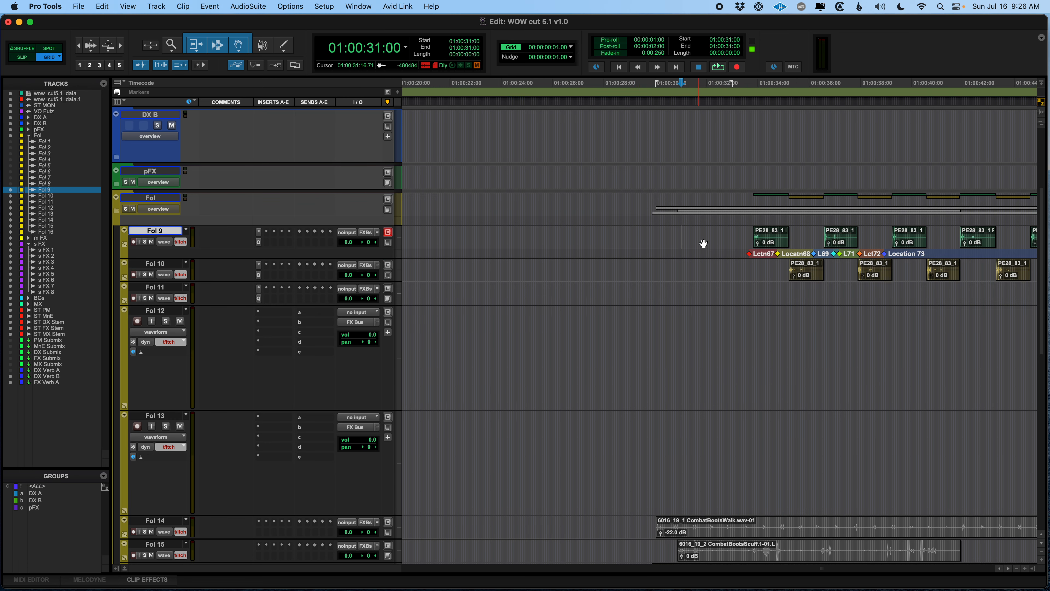
- Place the edit cursor at the start of the first remaining Fol 9 clip, 01:00:33:20, with the Location 67 marker in view
click(716, 244)
key(Tab)
key(super+bracketright)
key(super+bracketright)
key(super+bracketright)
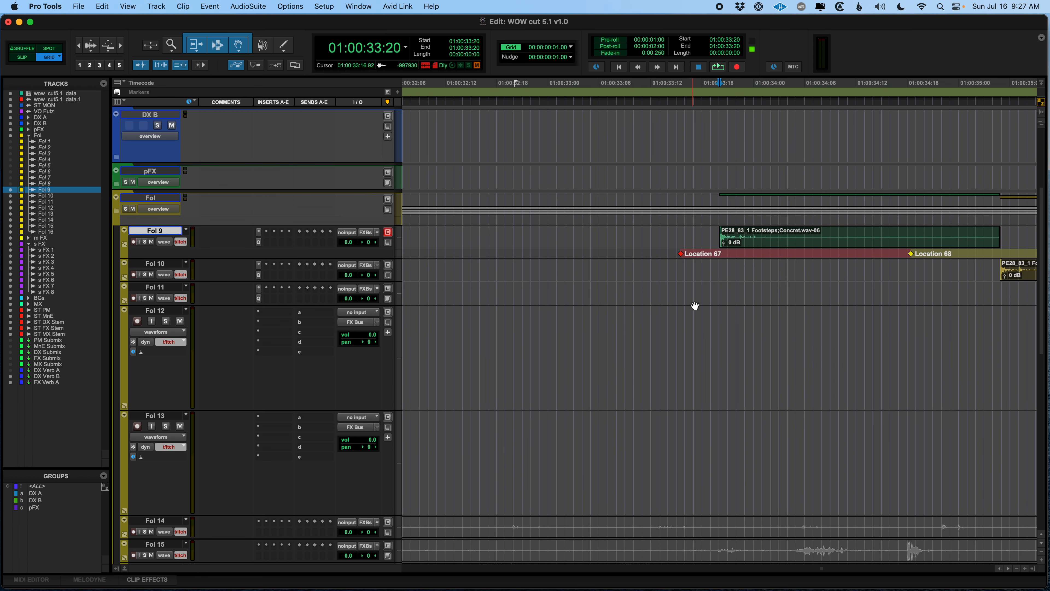
scroll(696, 306, right, 2)
key(r)
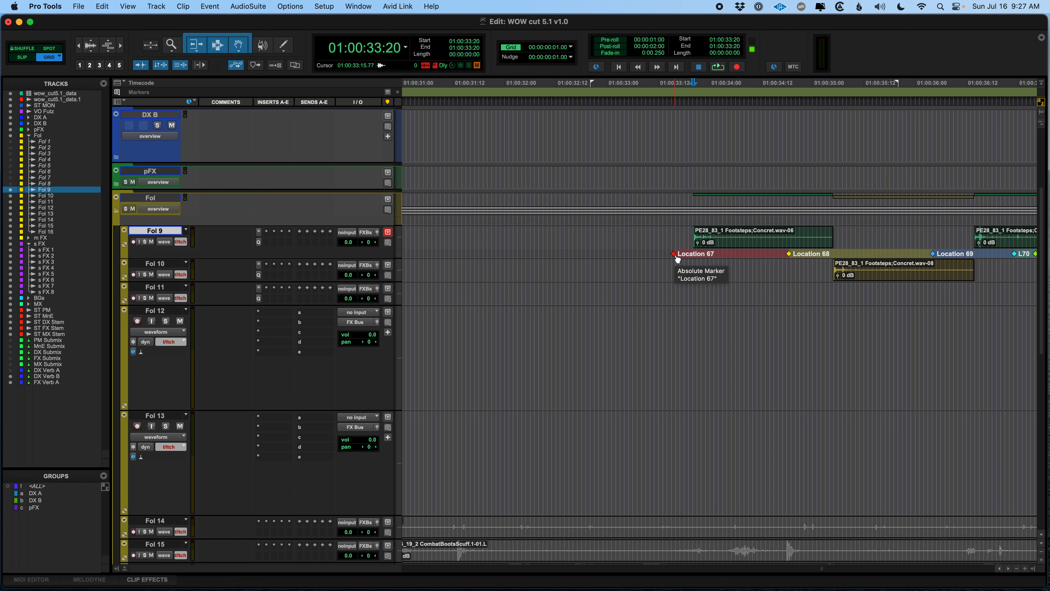
right_click(669, 266)
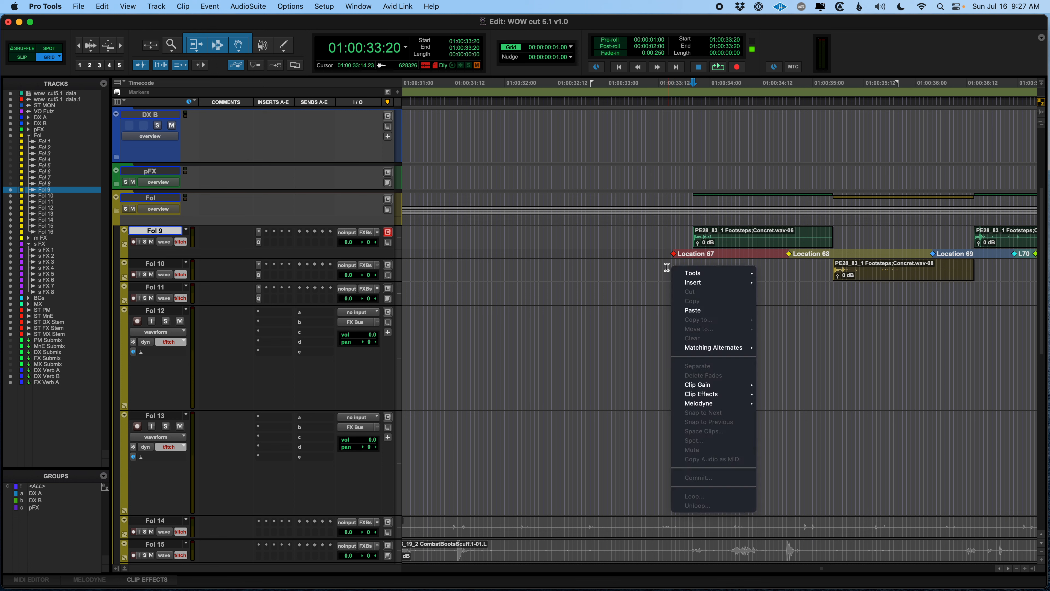
click(638, 267)
click(666, 266)
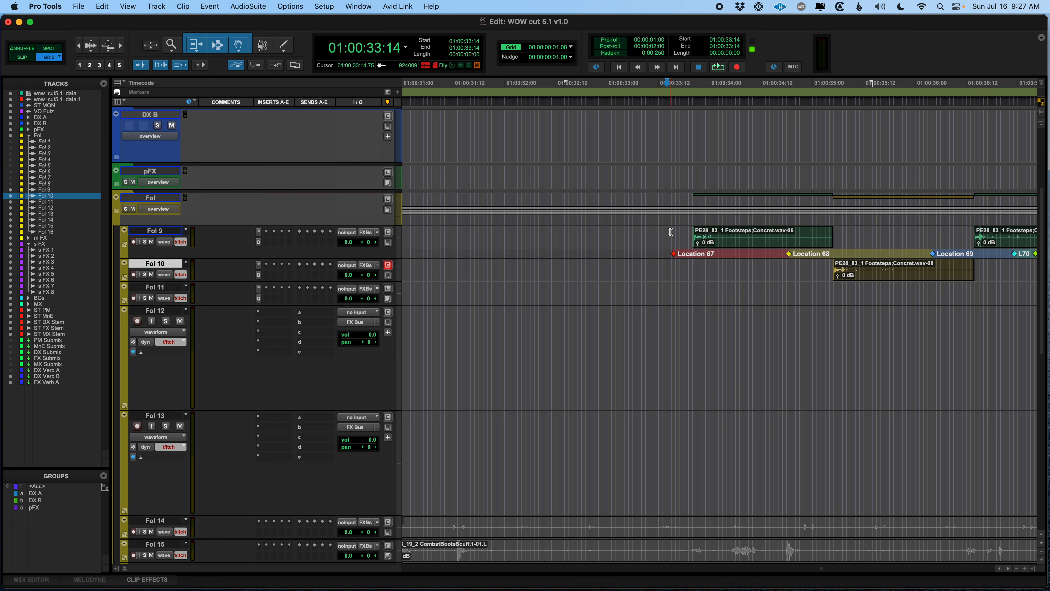
click(658, 237)
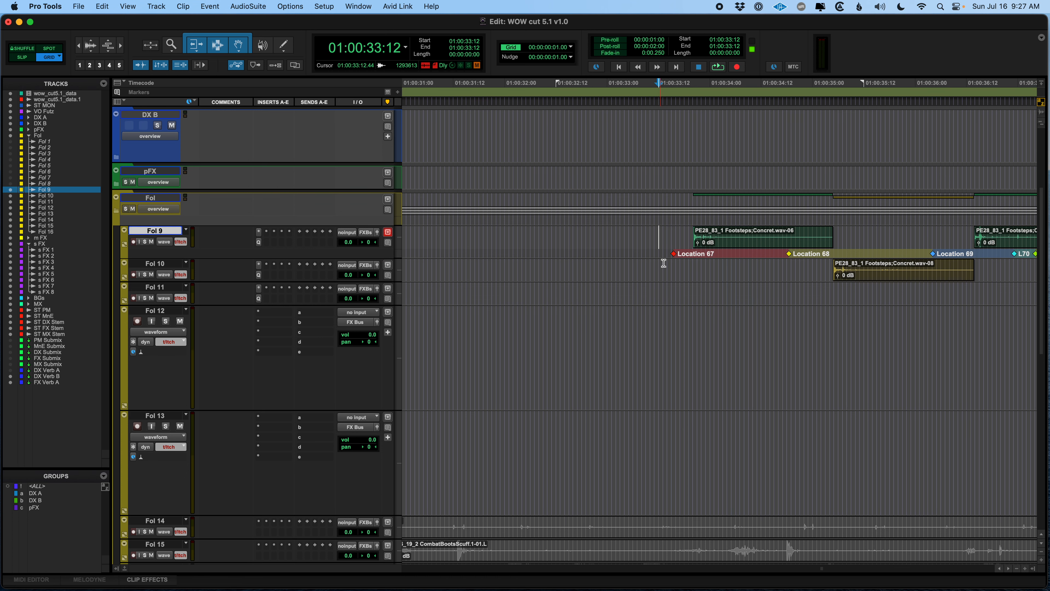
- Snap the first two Fol 9 footsteps to markers Location 67 and 69, and the first Fol 10 footstep to Location 68
key(r)
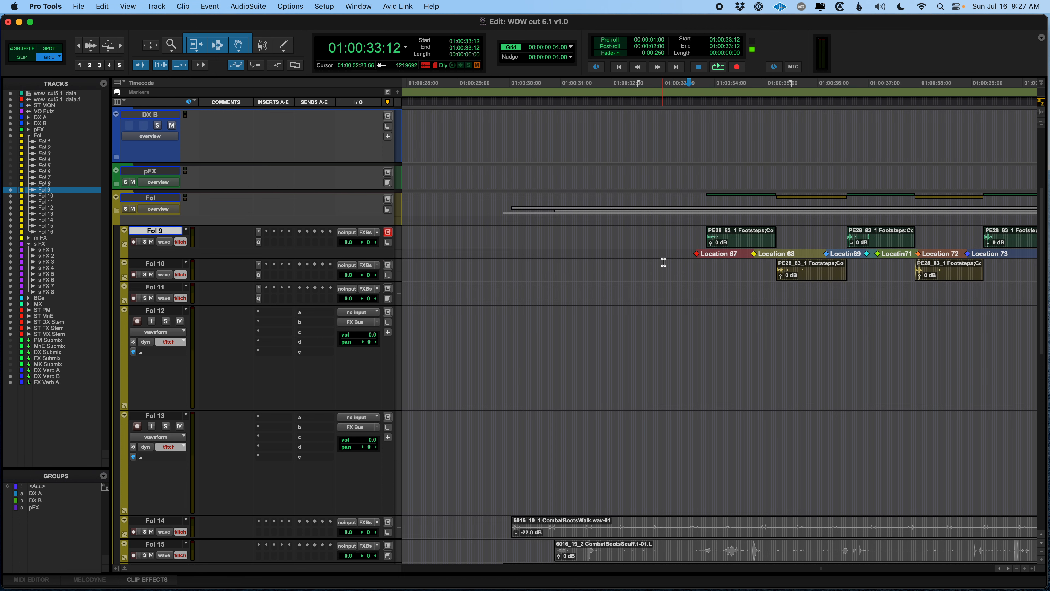
scroll(706, 291, right, 3)
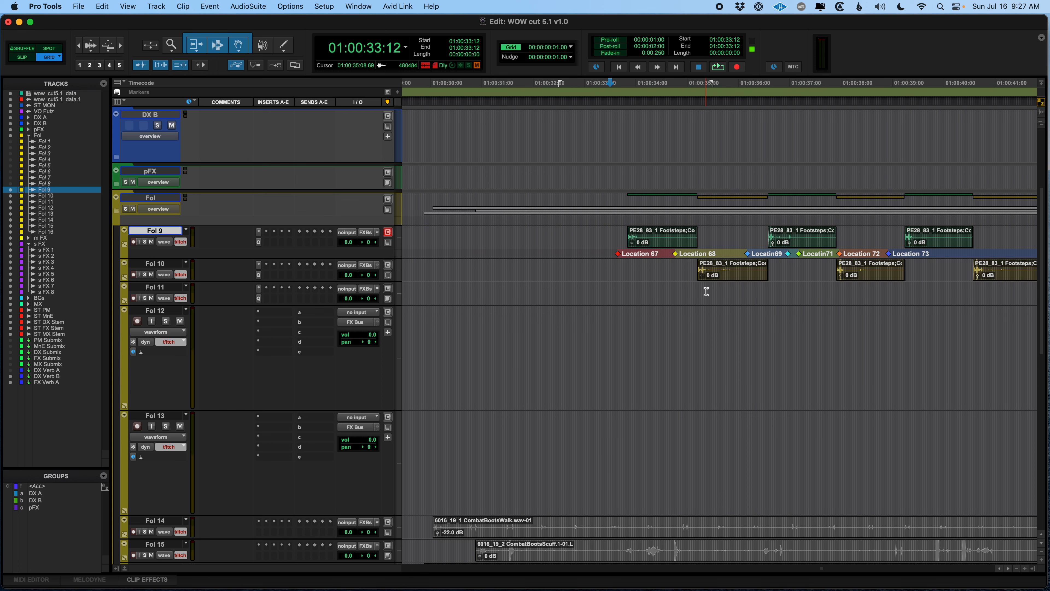
click(620, 255)
ctrl+click(662, 246)
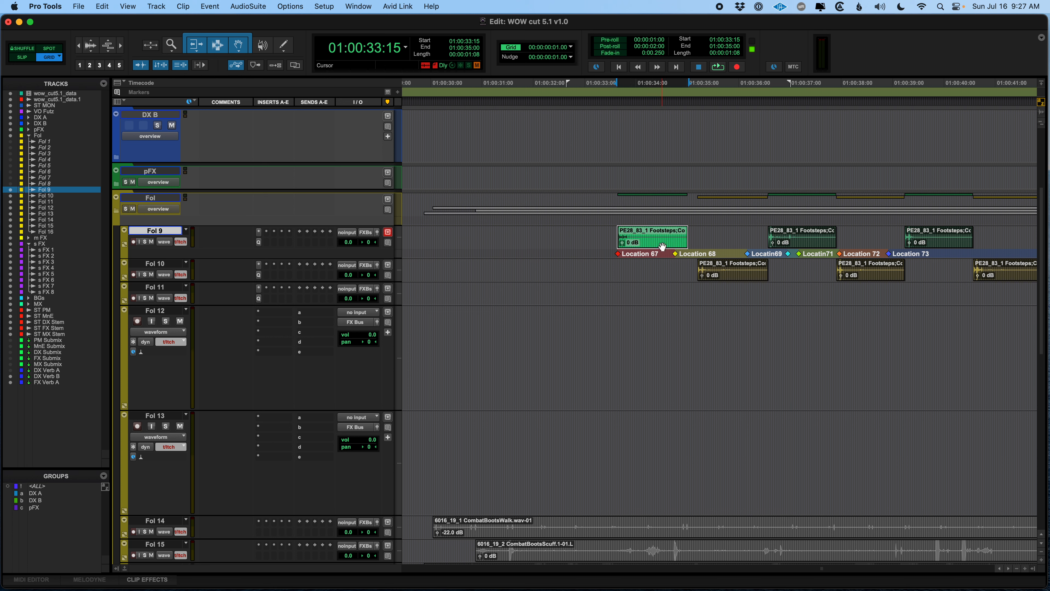
click(678, 258)
ctrl+click(737, 277)
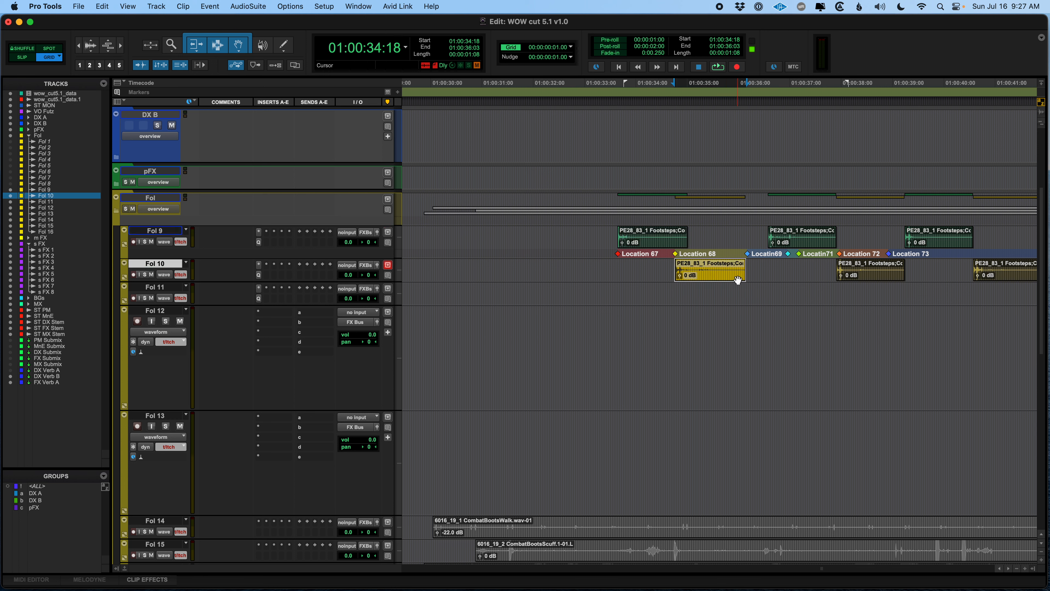
click(751, 257)
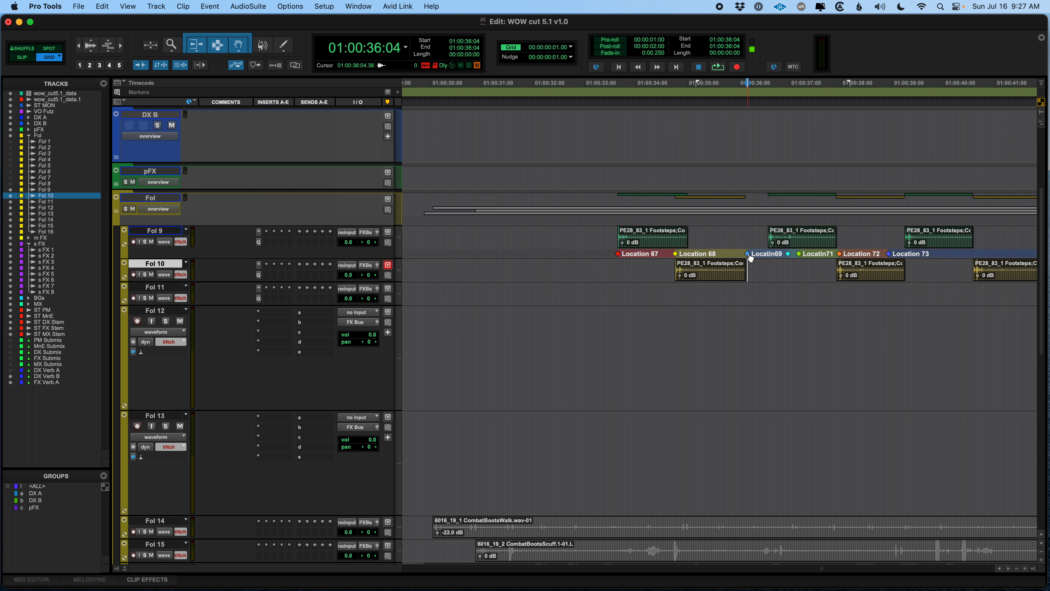
ctrl+click(810, 243)
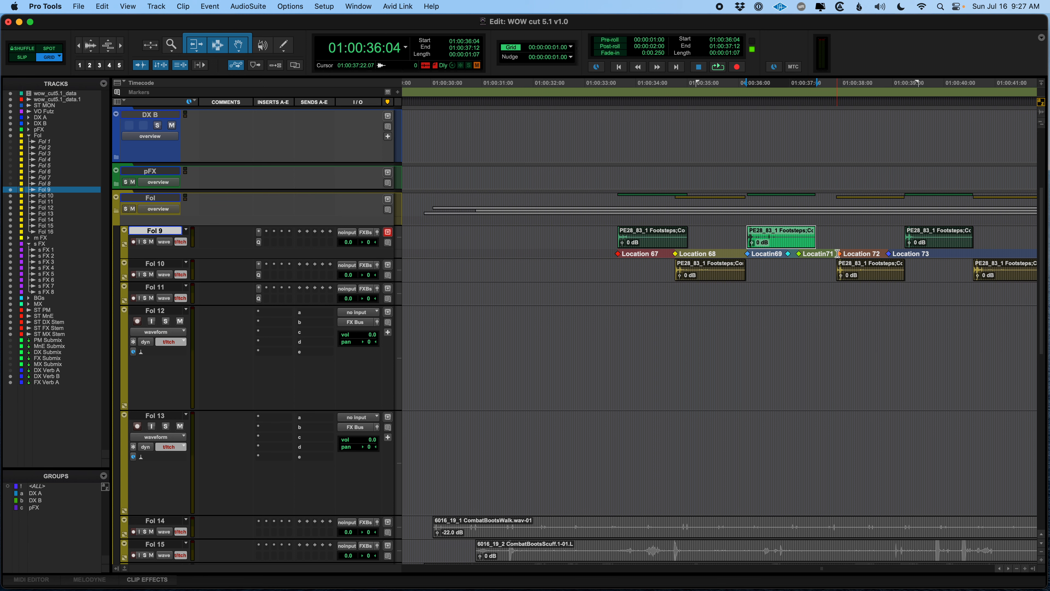
- Snap the next four alternating footstep clips on Fol 10 and Fol 9 to markers Location 70, 71, 72 and 73 in order
scroll(819, 253, right, 5)
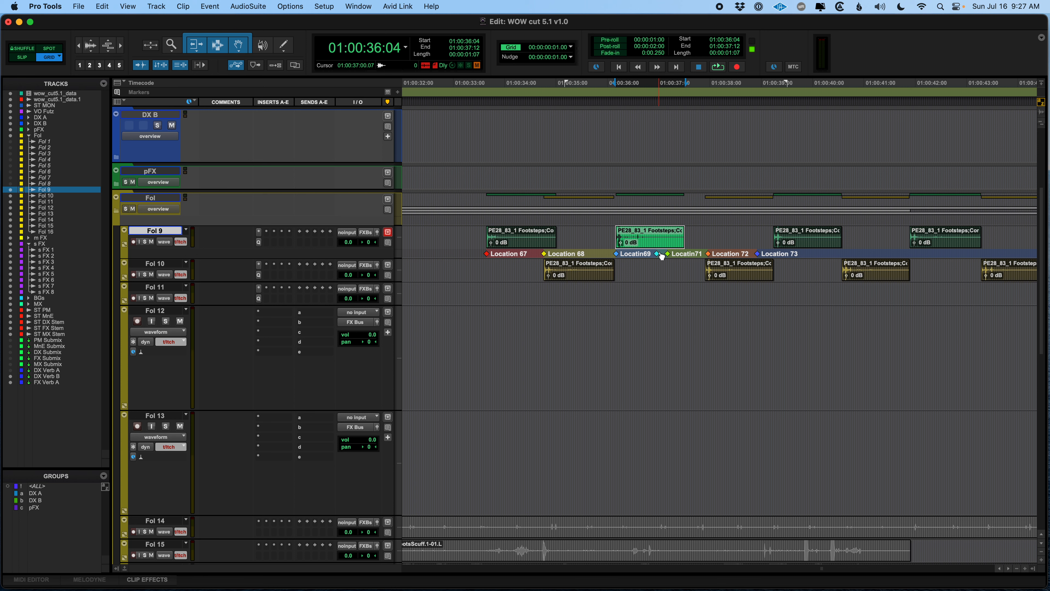
click(659, 256)
ctrl+click(732, 280)
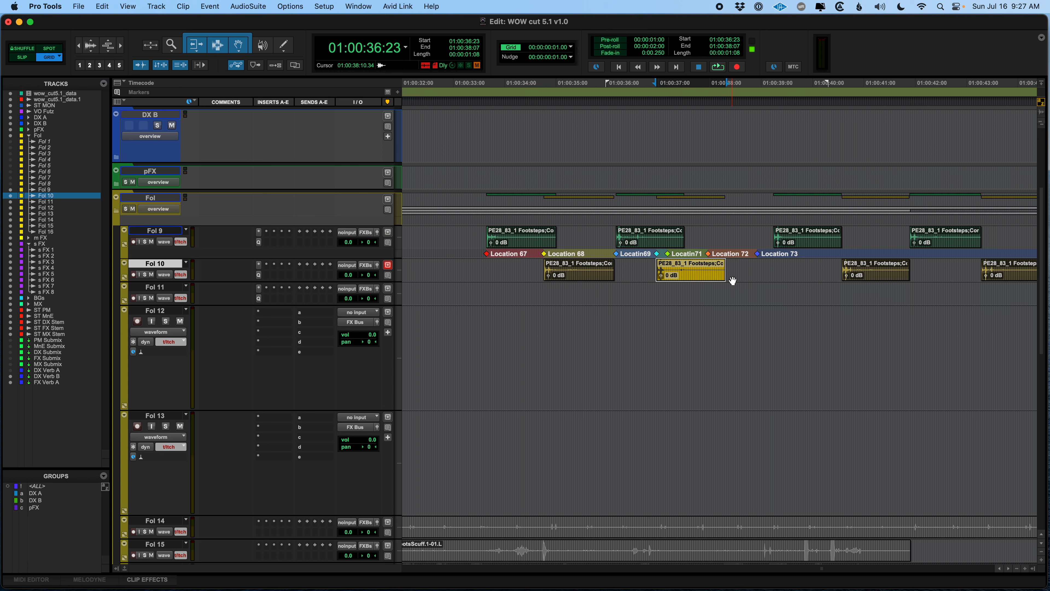
click(709, 254)
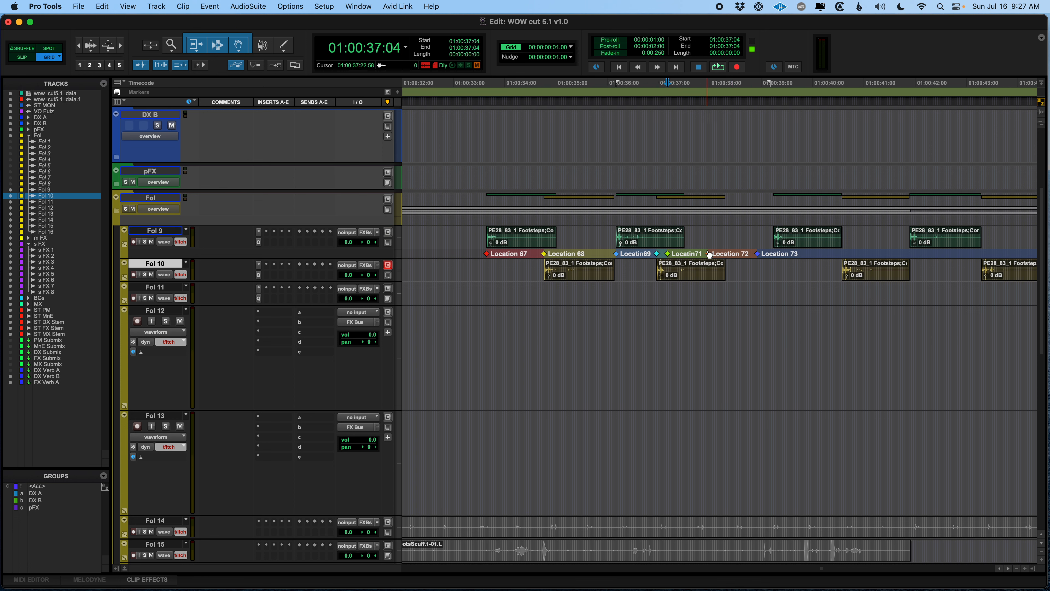
ctrl+click(801, 247)
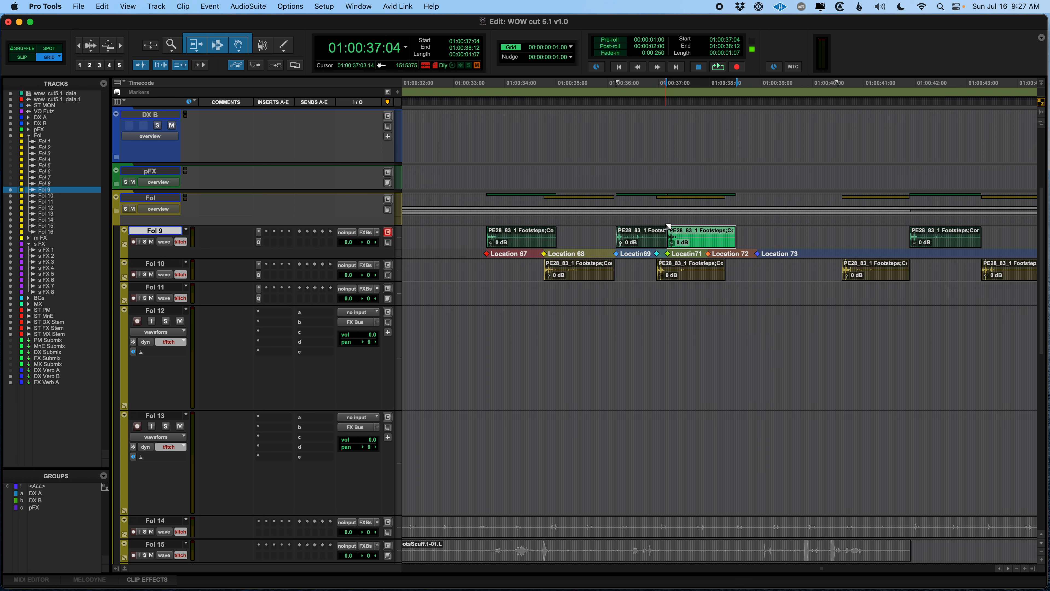
click(710, 255)
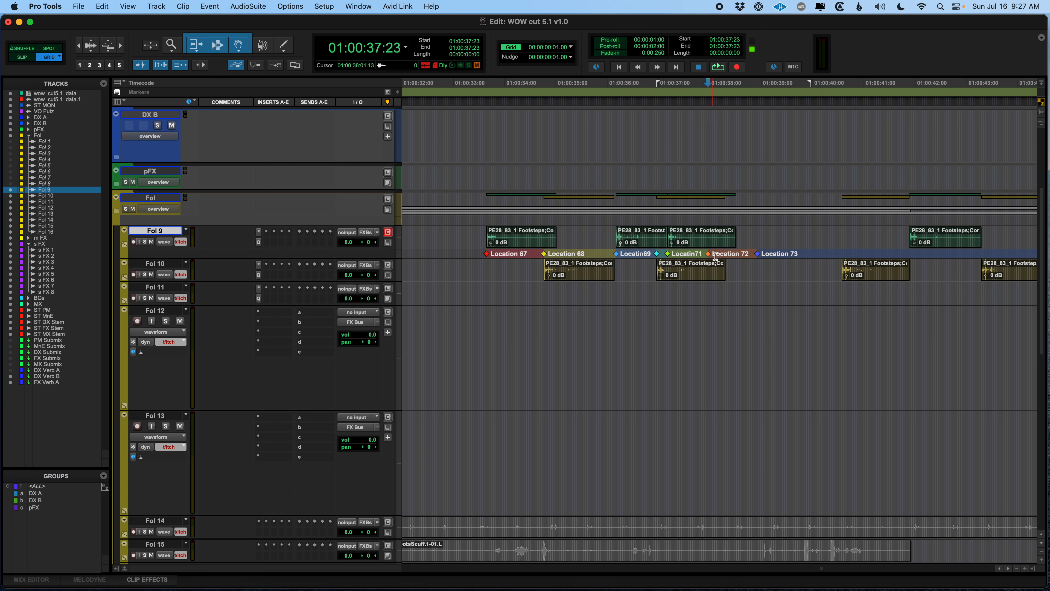
ctrl+click(868, 275)
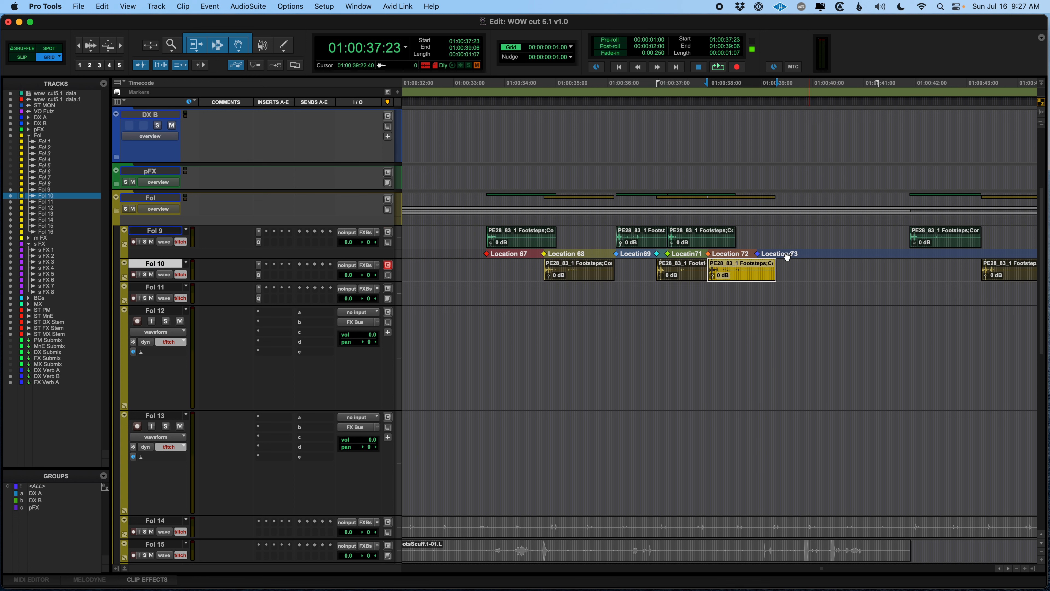
click(762, 254)
ctrl+click(944, 243)
- Delete the leftover footstep clips on Fol 10 and Fol 9 beyond the clip at Location 73
key(super+bracketleft)
key(super+bracketleft)
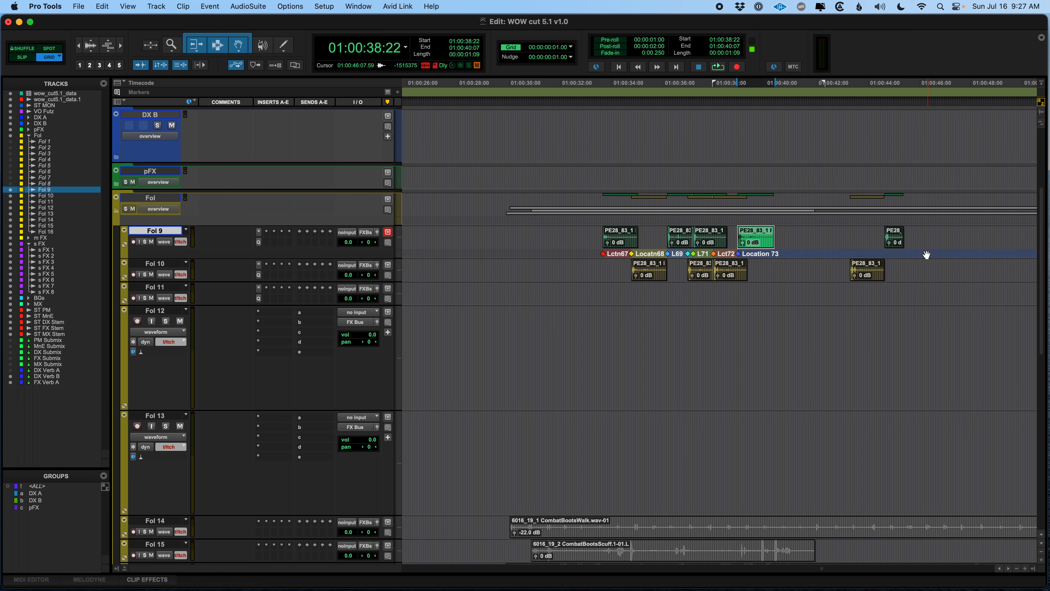
drag(775, 265, 883, 267)
key(Delete)
drag(776, 234, 901, 235)
key(Delete)
- Place the edit cursor at the start of the first Fol 9 footstep and show the video window clear of the footstep clips
click(640, 232)
key(Tab)
key(t)
key(t)
key(t)
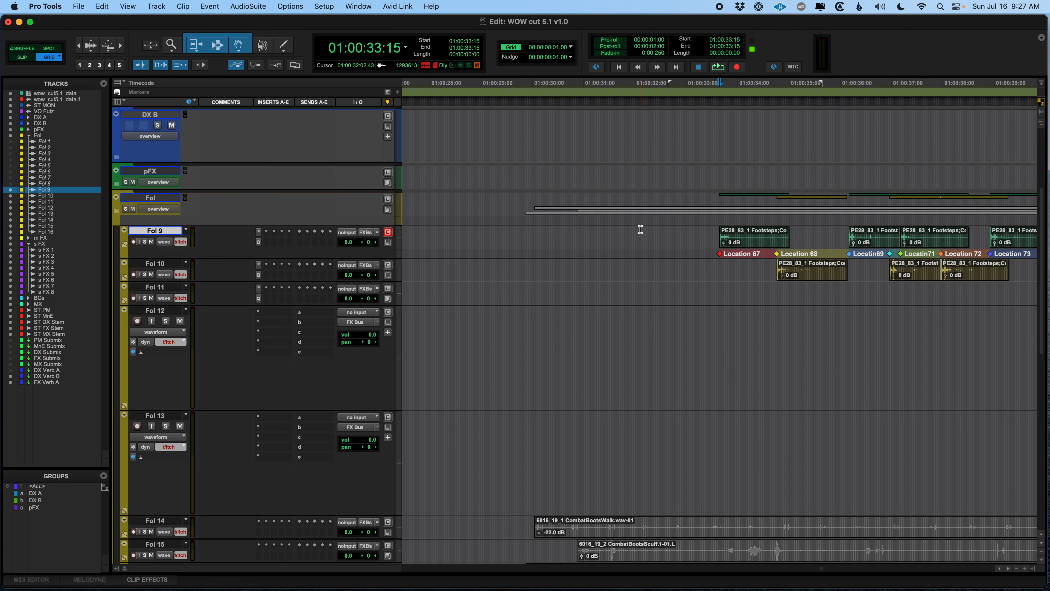
key(super+9)
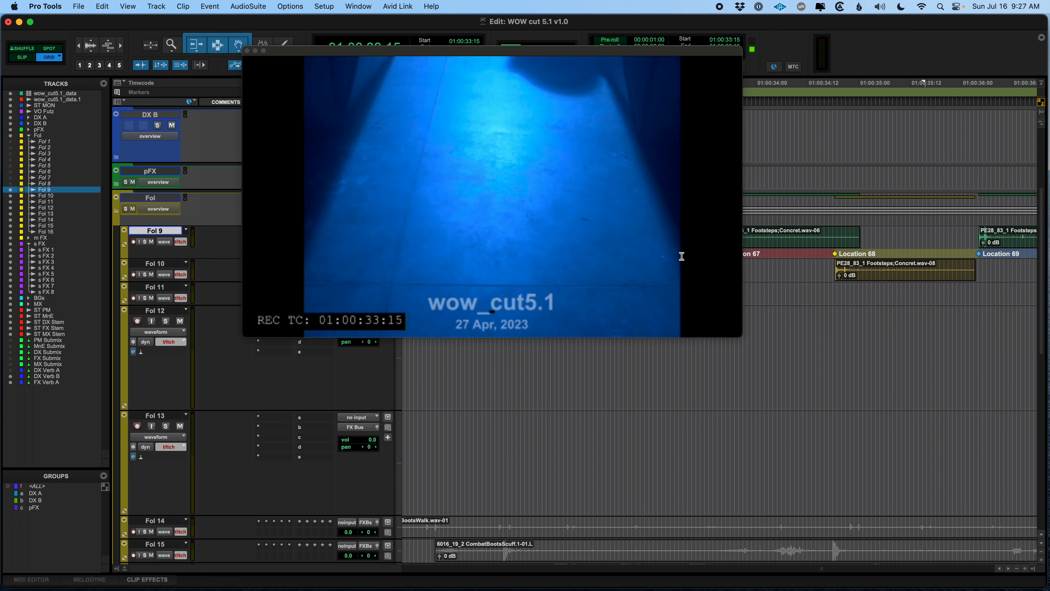
drag(635, 55, 501, 68)
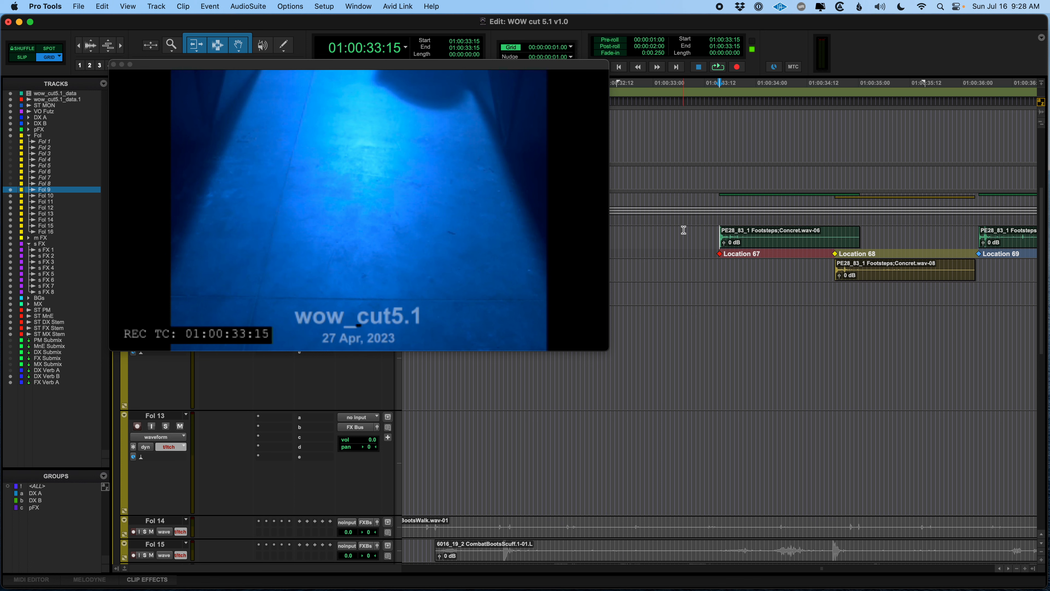
- Play the footsteps against the picture from 01:00:33:06, just before Location 67
click(677, 237)
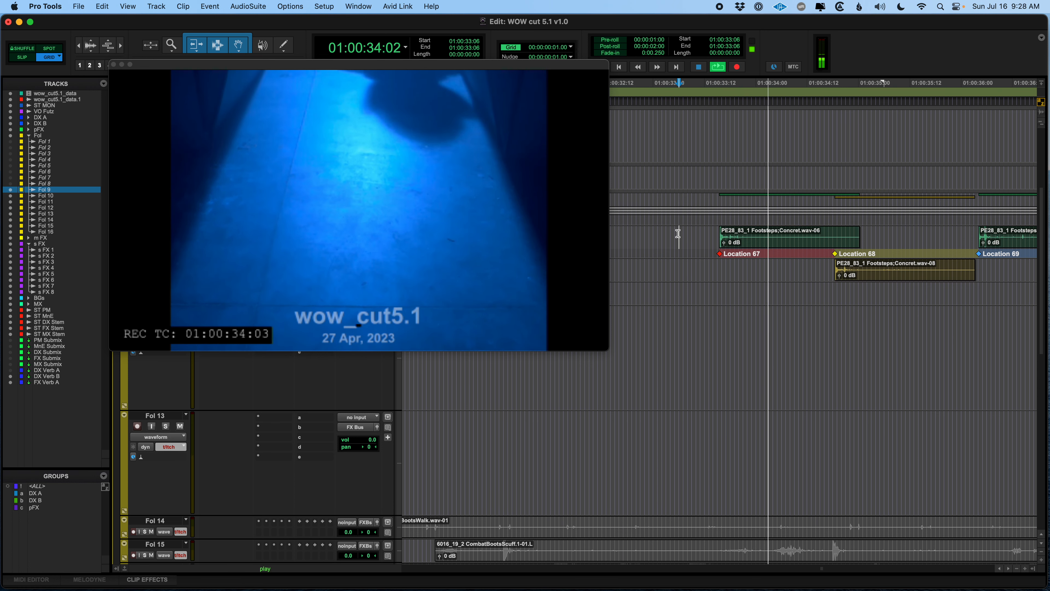
key(r)
key(space)
- Toggle bypass on the G inserts of Fol 9 and Fol 10, keeping the video window clear of the footstep clips
drag(479, 64, 810, 201)
click(351, 219)
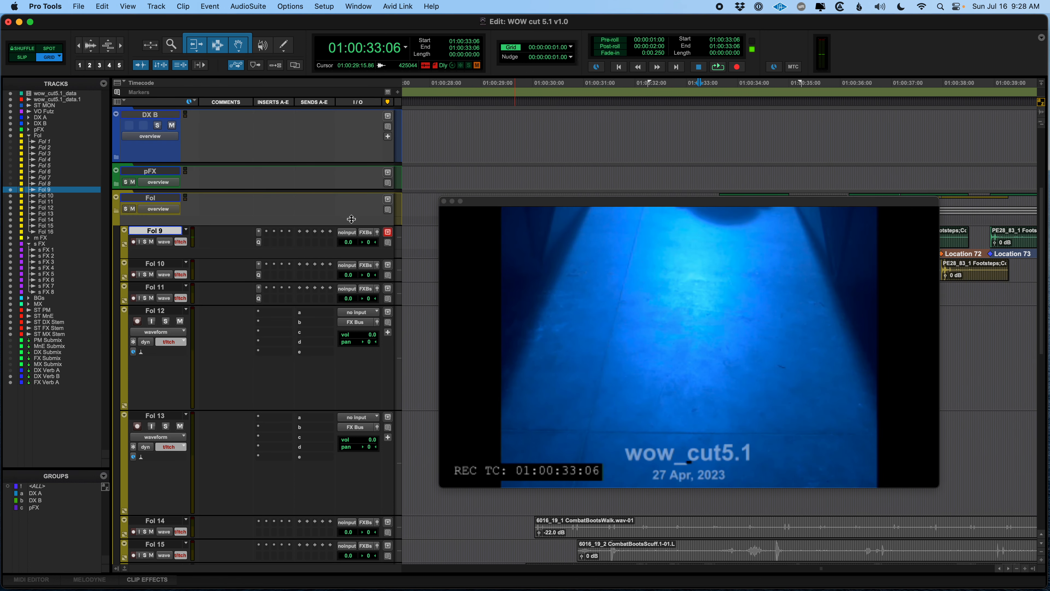
click(258, 243)
drag(651, 200, 278, 107)
- Play the whole hallway walk with picture from 01:00:33:06 to check the footsteps' sync
click(808, 234)
key(space)
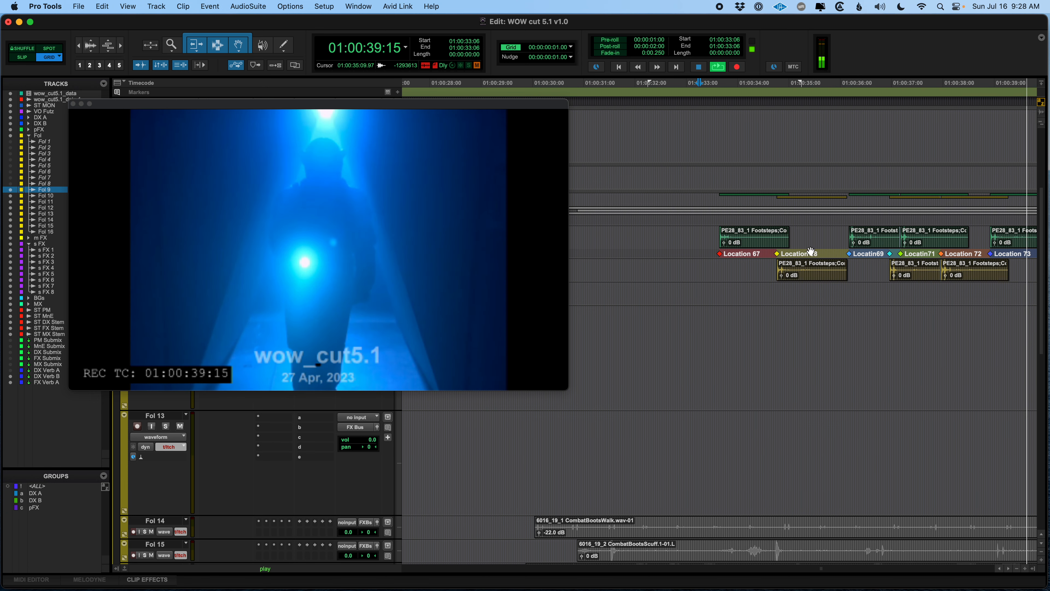
key(space)
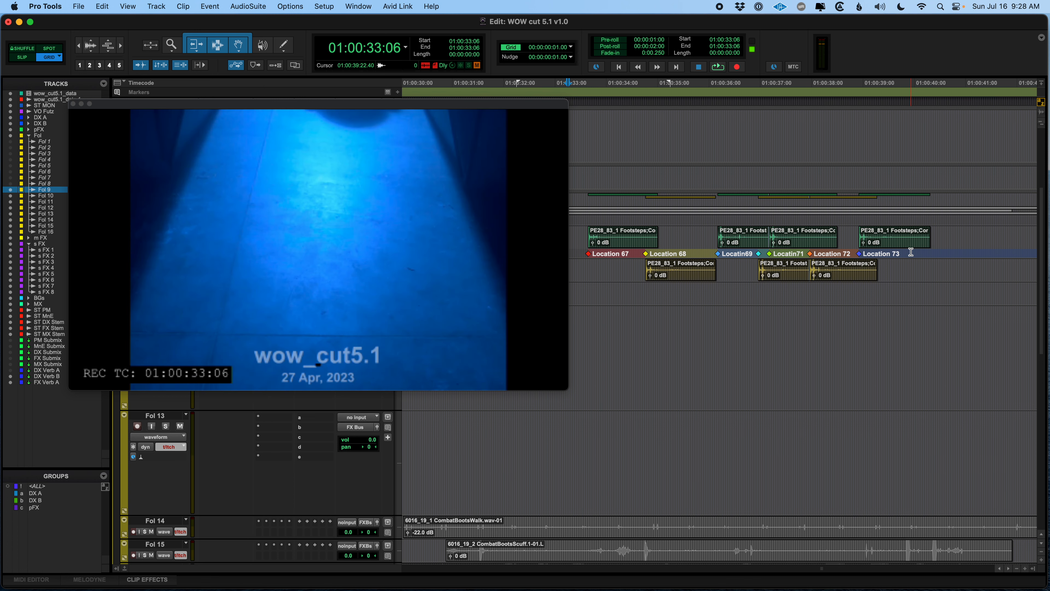
- Step through the video frame by frame beyond Location 73 to the next footfall and add a marker at 01:00:39:19
click(913, 253)
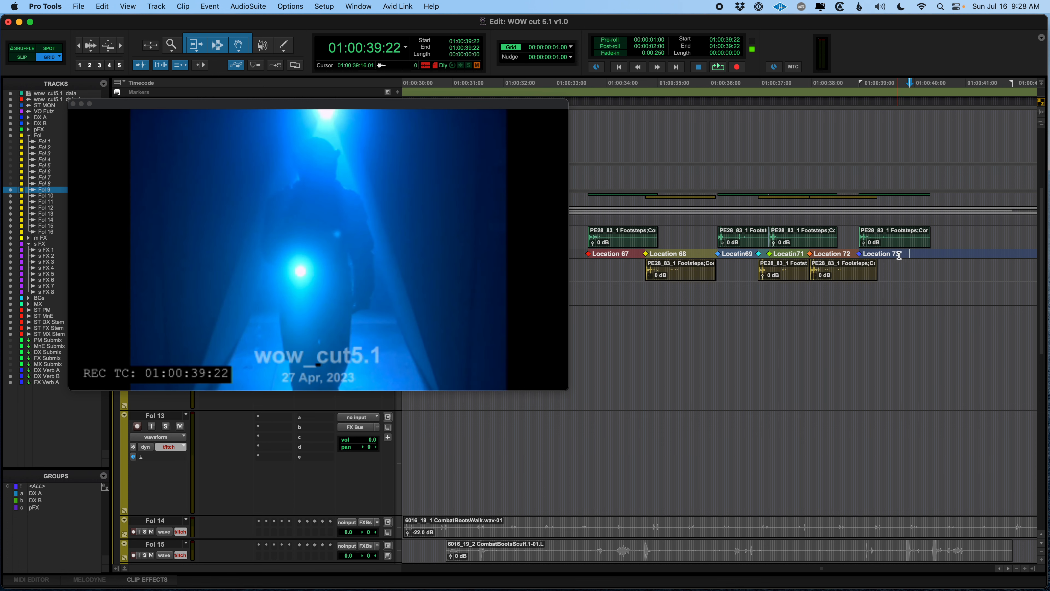
key(comma)
key(comma)
key(comma)
key(comma)
key(comma)
key(comma)
key(comma)
key(comma)
key(comma)
key(comma)
key(comma)
key(period)
key(period)
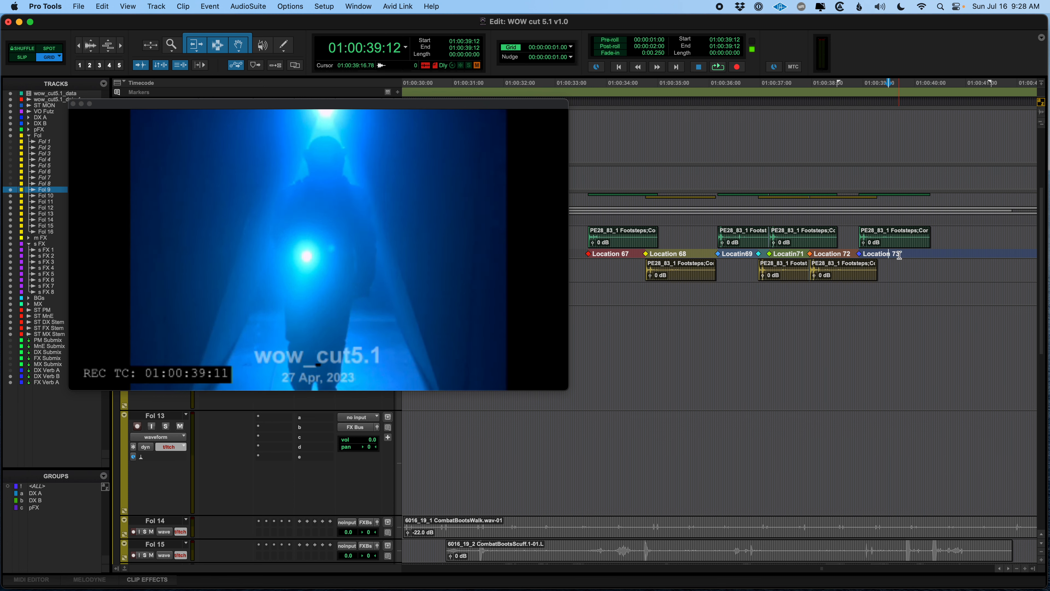
key(period)
key(period)
key(period)
key(period)
key(period)
key(period)
key(KP_Enter)
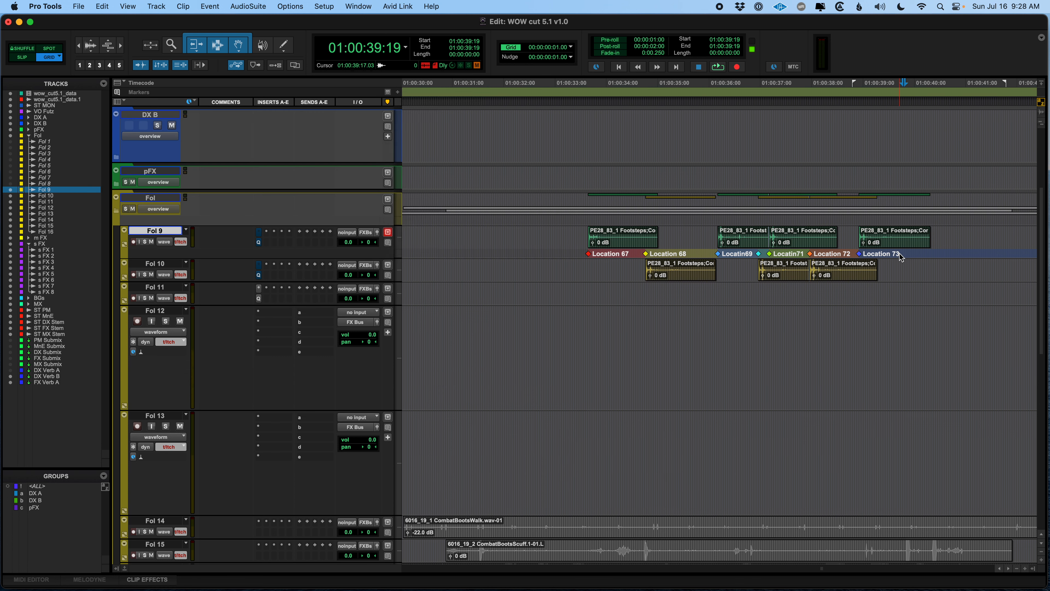
key(Return)
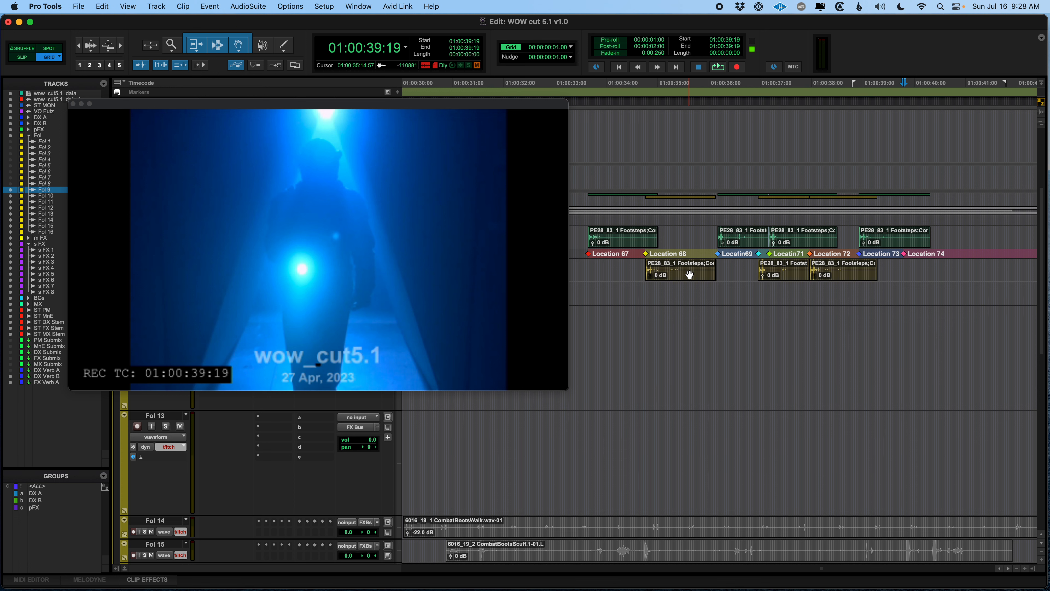
- Copy the Fol 10 footstep clip at Location 68 so that the copy starts at 01:00:39:19 on Fol 10
ctrl+alt+click(676, 280)
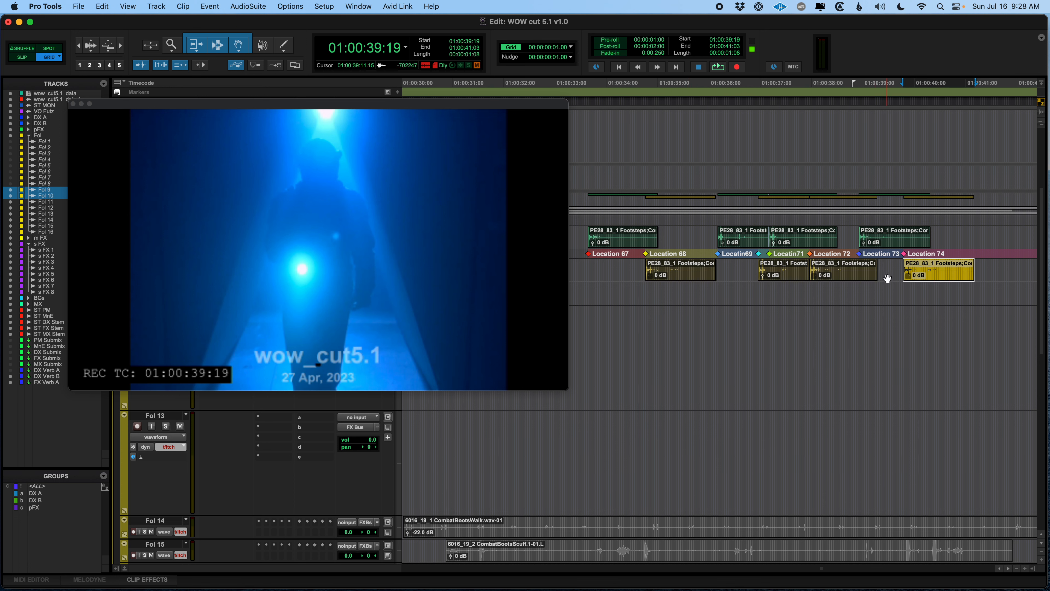
key(Down)
key(t)
key(t)
key(t)
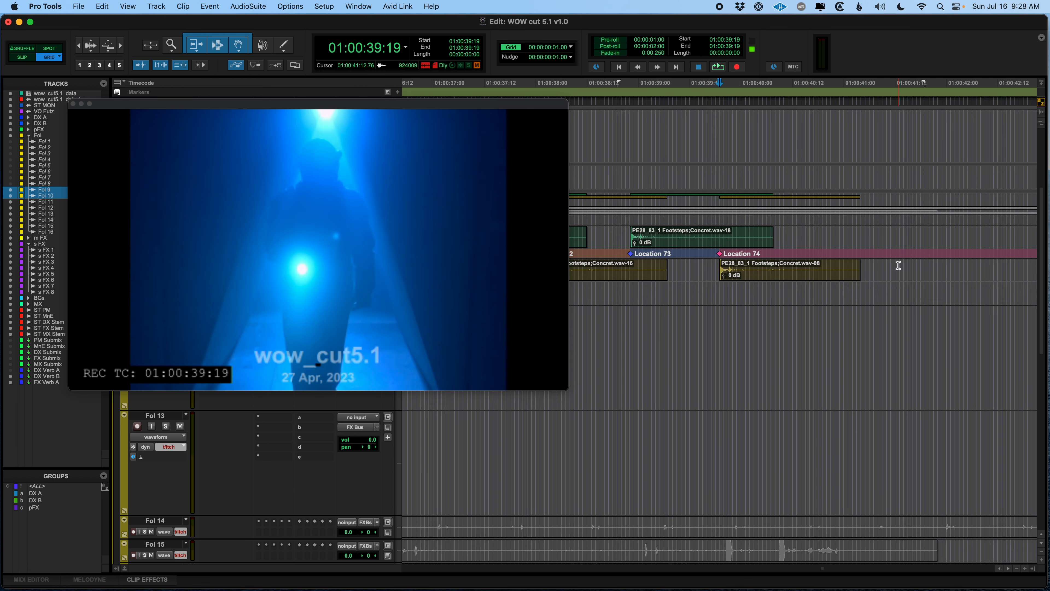
- Play the footsteps with picture from 01:00:34:11, just before the Fol 10 clip at Location 68
key(r)
key(r)
key(r)
key(r)
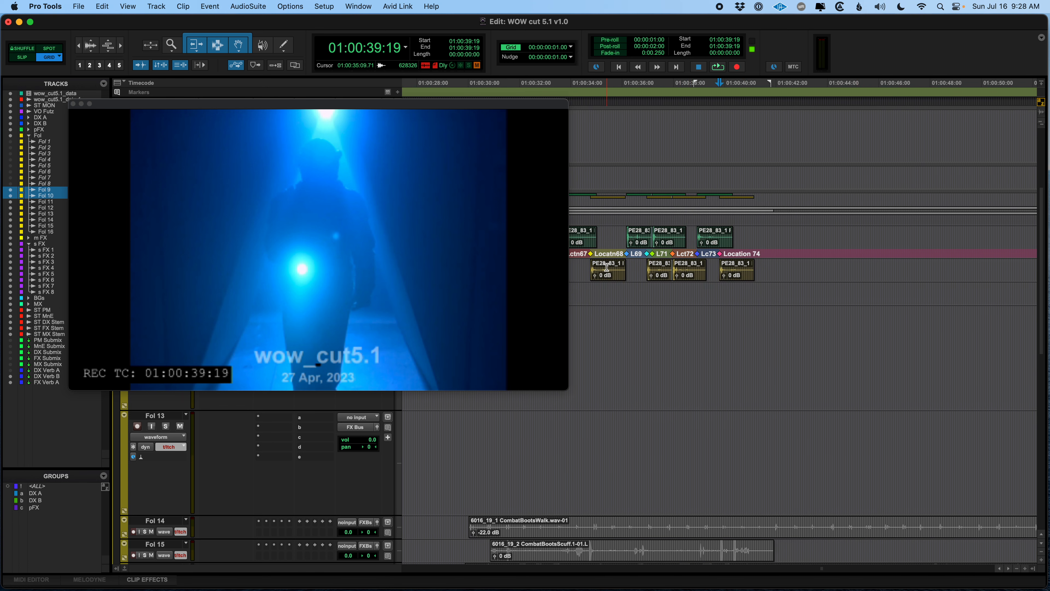
click(583, 269)
key(t)
key(r)
key(r)
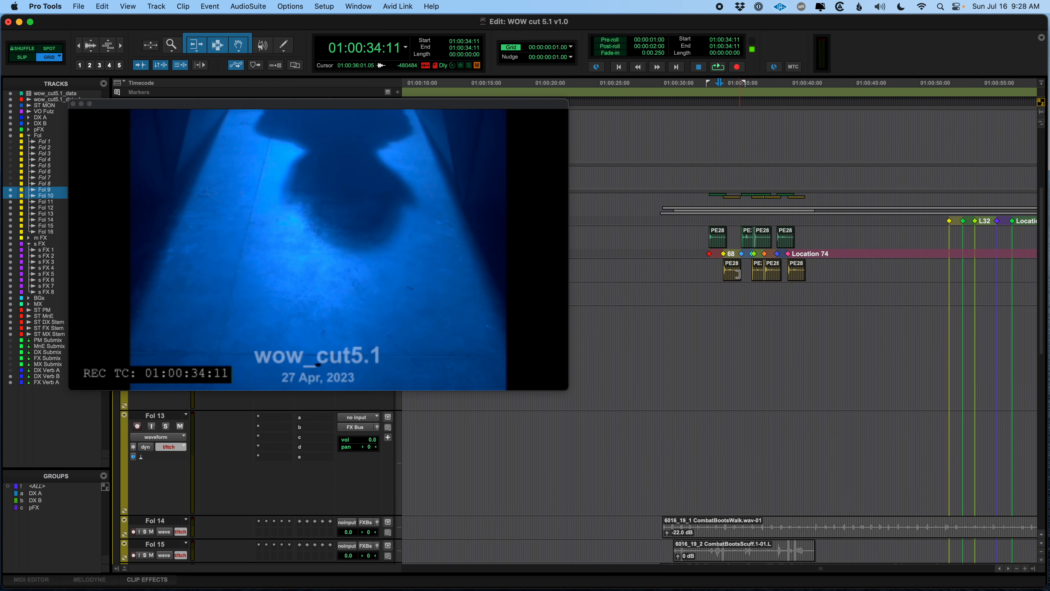
key(space)
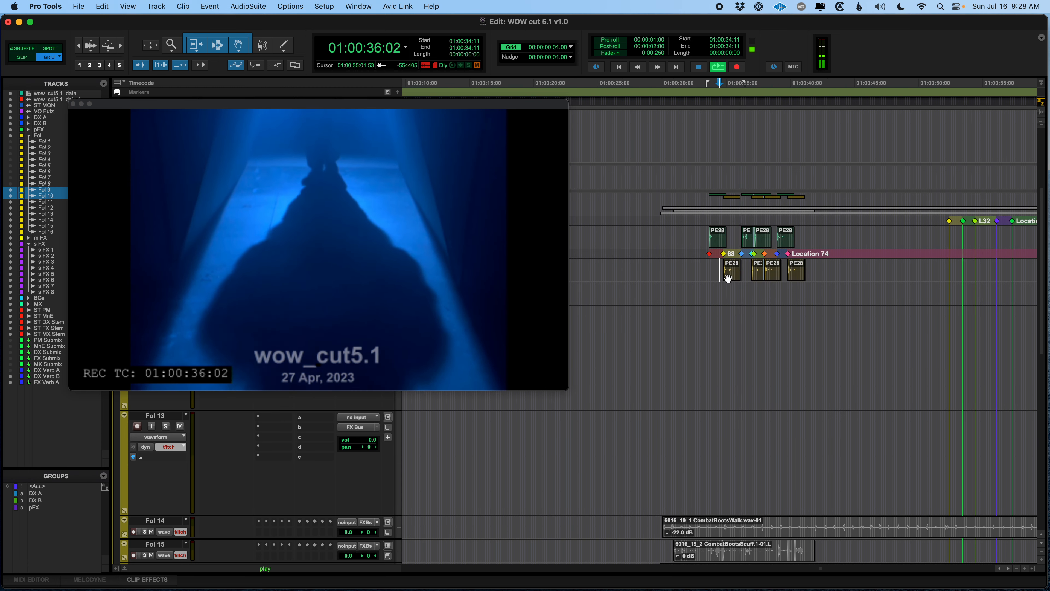
key(space)
- Zoom in on the Fol 10 footstep at Location 70 and play from its start at 01:00:36:23
click(751, 266)
key(t)
key(t)
key(t)
key(t)
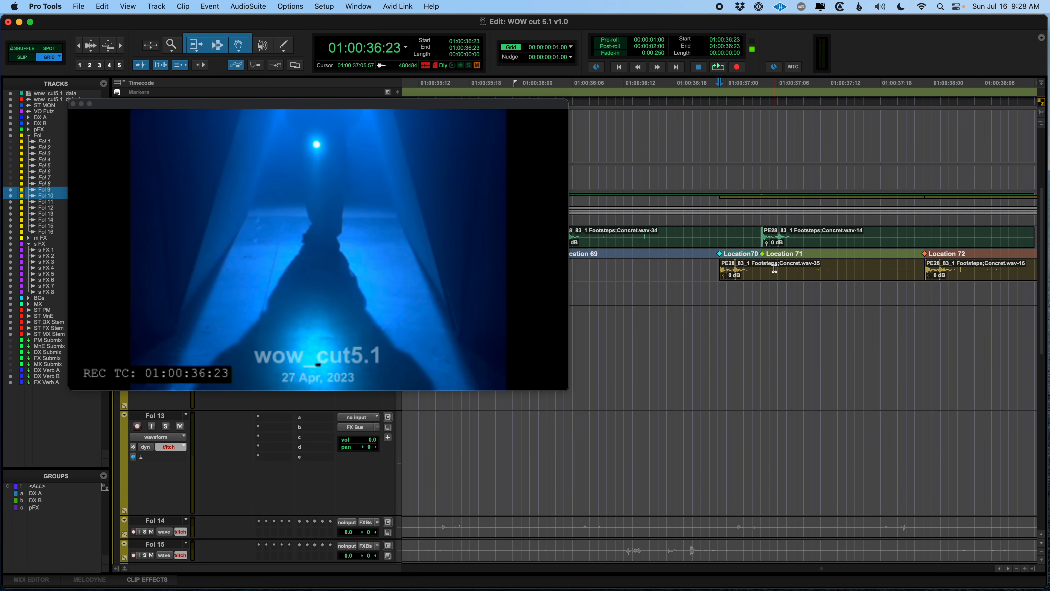
key(space)
key(space)
- Delete the Fol 9 footstep clip at Location 71
key(r)
click(789, 244)
key(Delete)
- Play the footsteps with picture from the start of the Fol 9 clip at Location 69, 01:00:36:04
click(618, 236)
key(Tab)
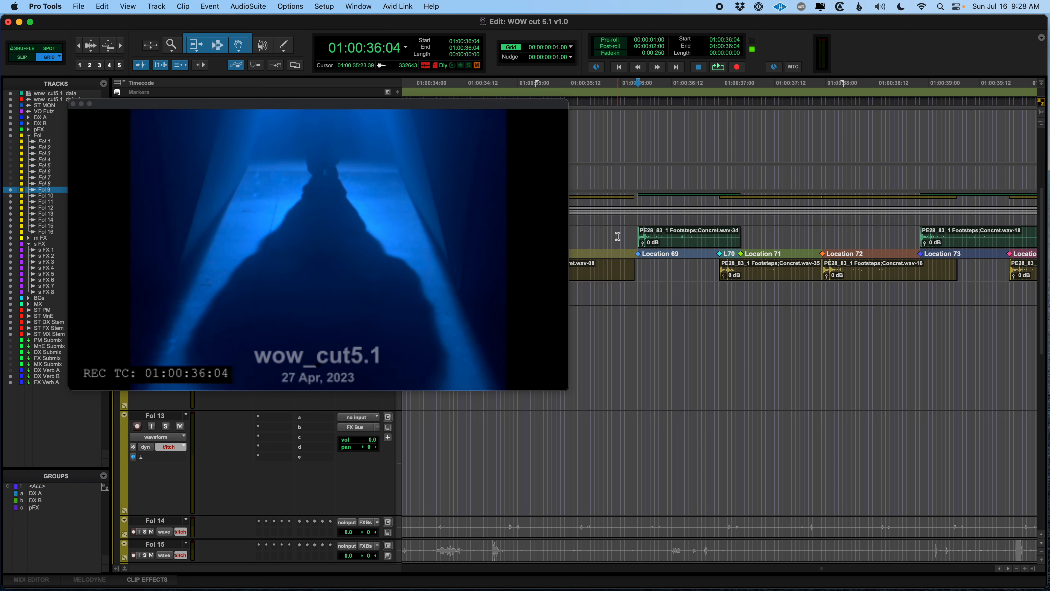
key(space)
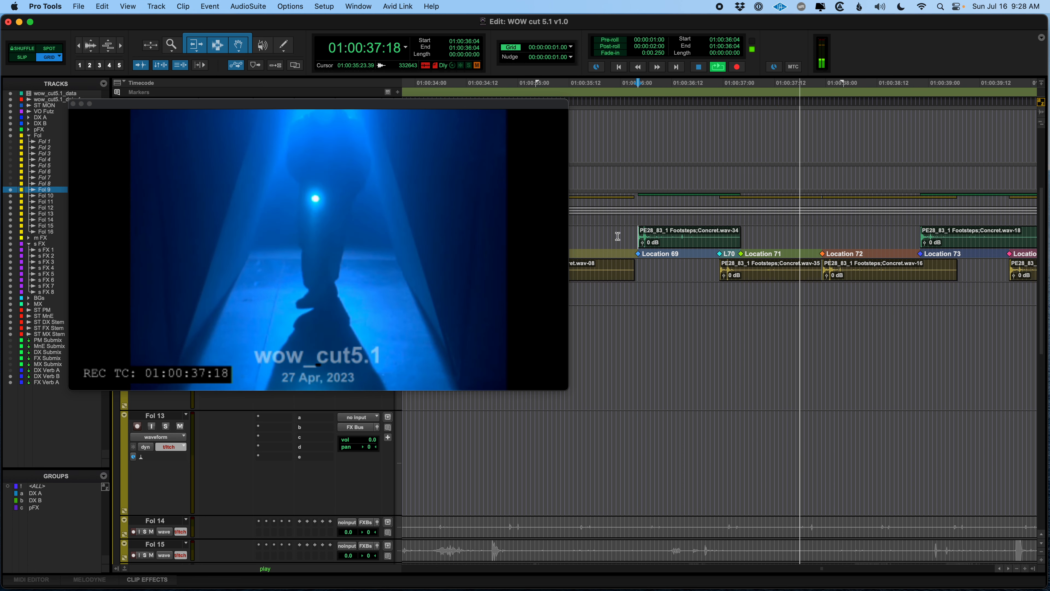
- Stop playback and move the video window clear of the Fol 9 and Fol 10 footstep clips
key(r)
key(r)
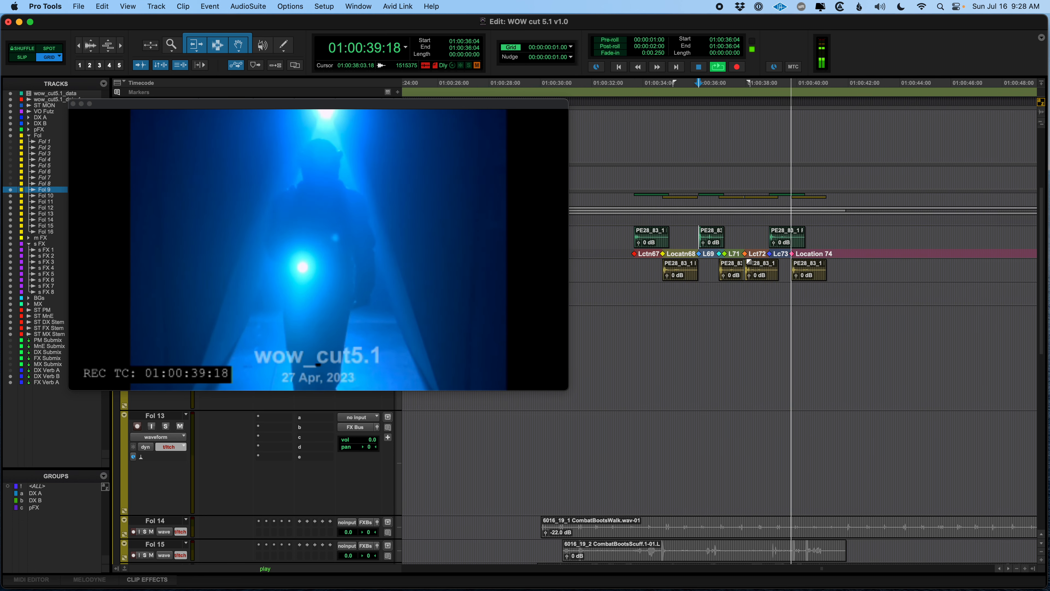
key(r)
key(space)
drag(373, 104, 755, 332)
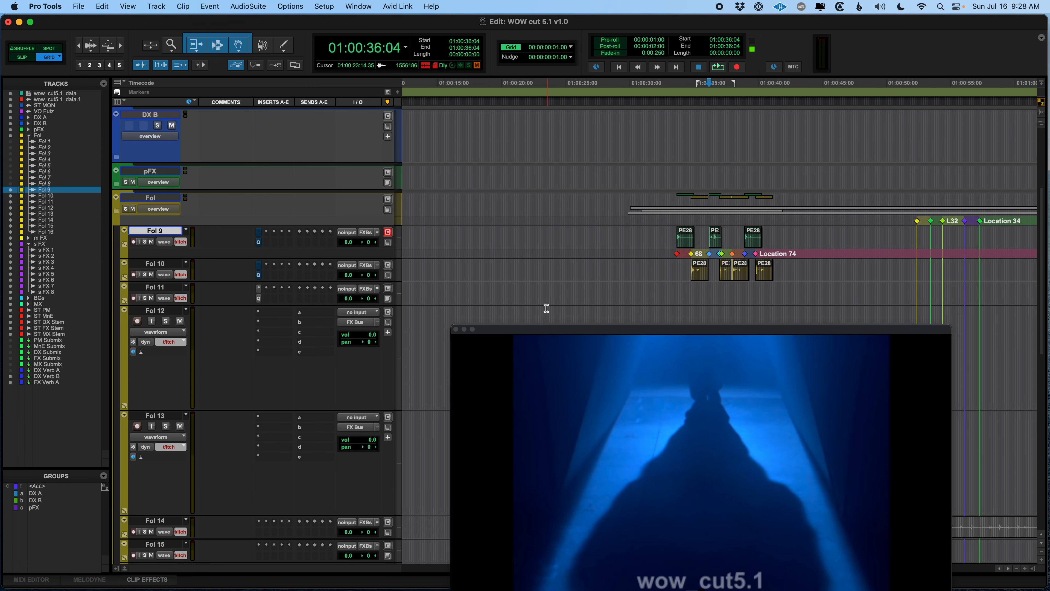
- Open the FabFilter Pro-Q 3 on Fol 9 and audition the footsteps from 01:00:33:15
click(258, 242)
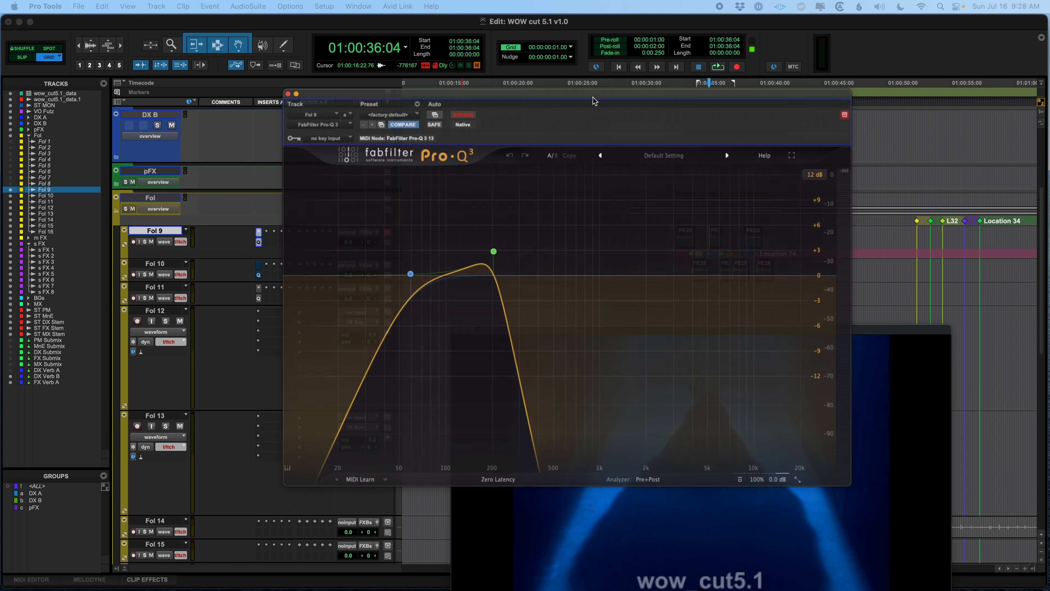
drag(591, 98, 325, 61)
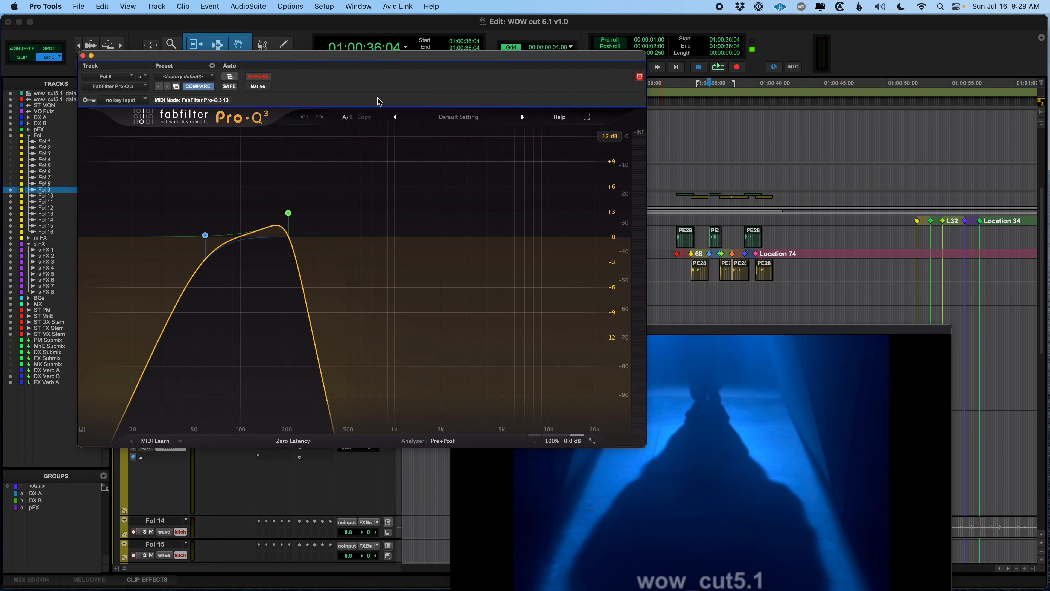
click(674, 234)
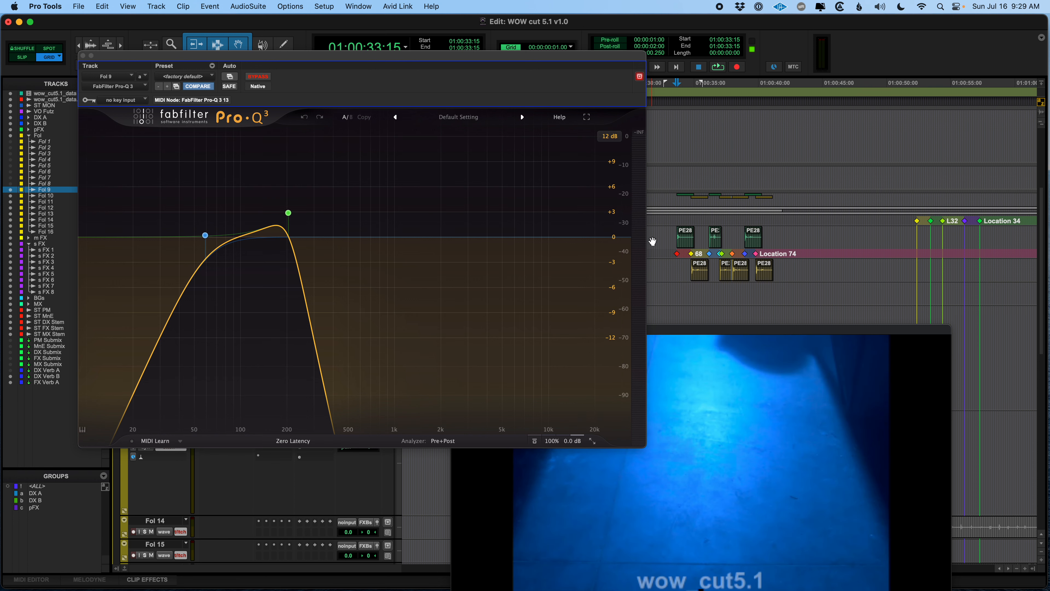
key(space)
key(space)
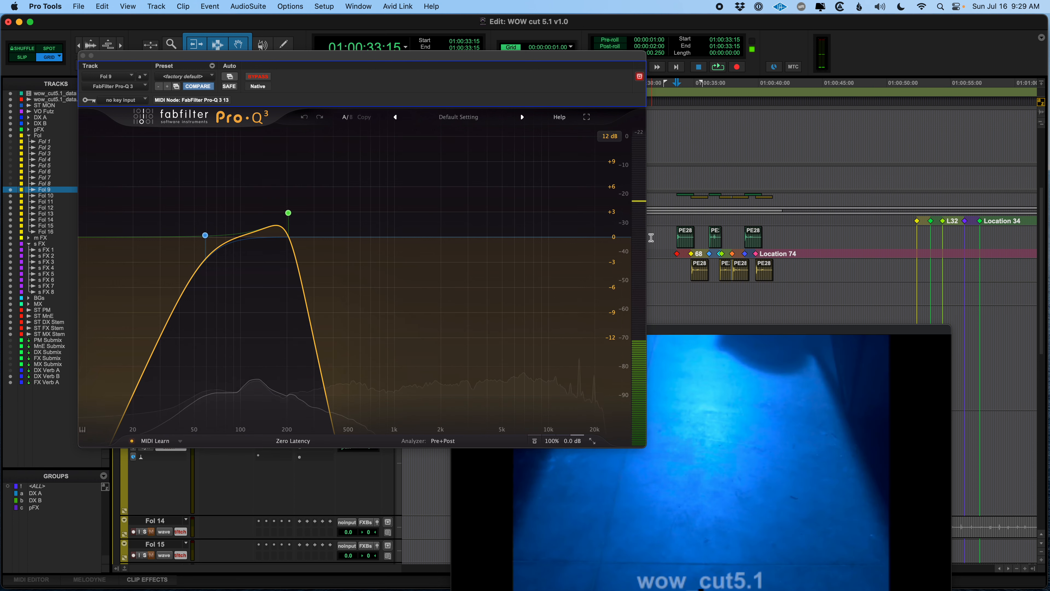
- Solo Fol 10 along with Fol 9, play from 01:00:33:15, and close the Fol 9 Pro-Q 3 window
drag(500, 62, 756, 321)
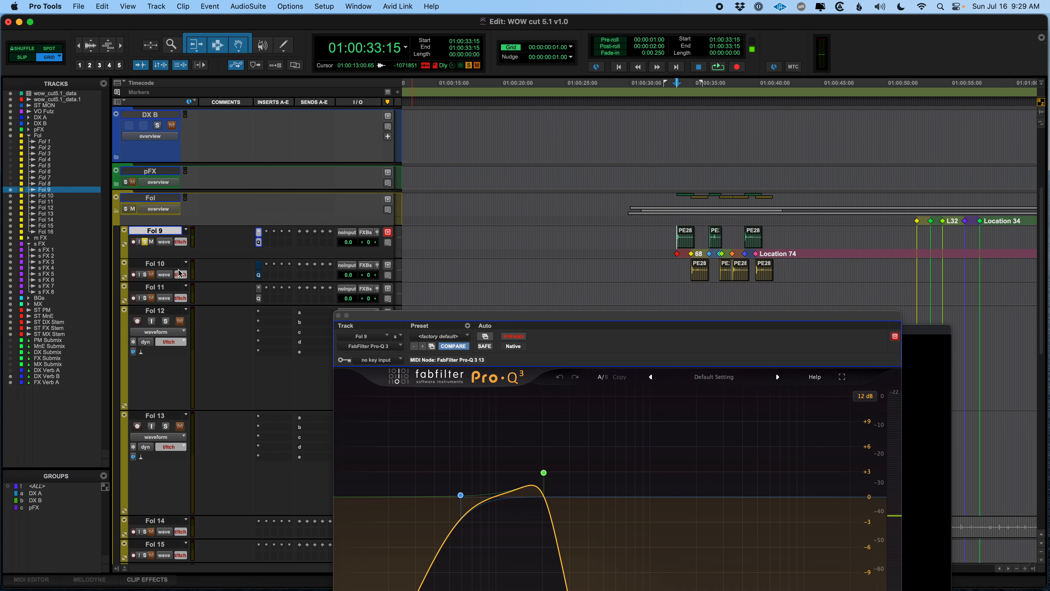
click(145, 275)
drag(557, 316, 311, 103)
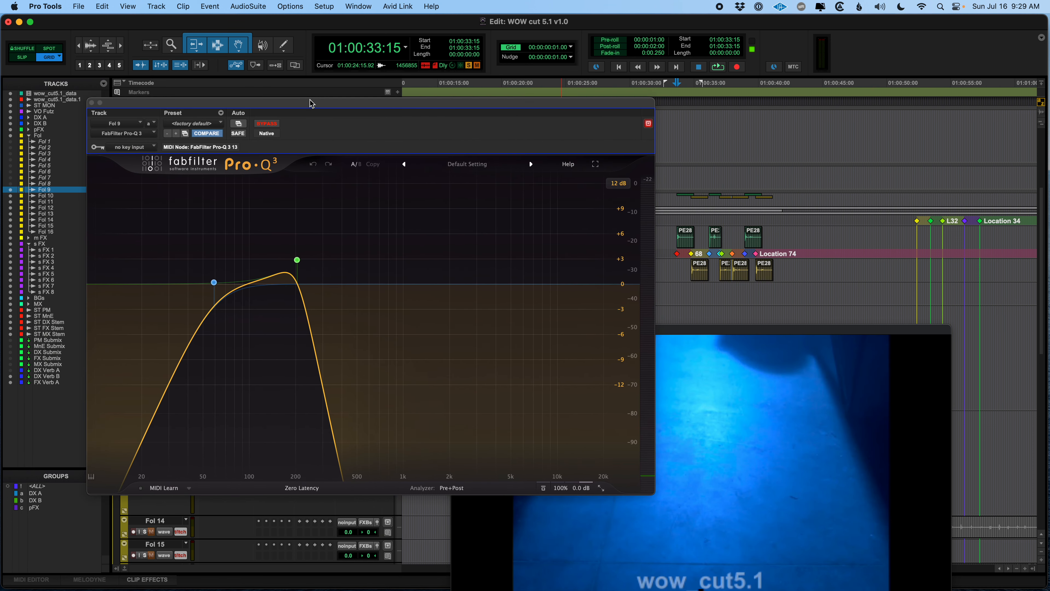
key(space)
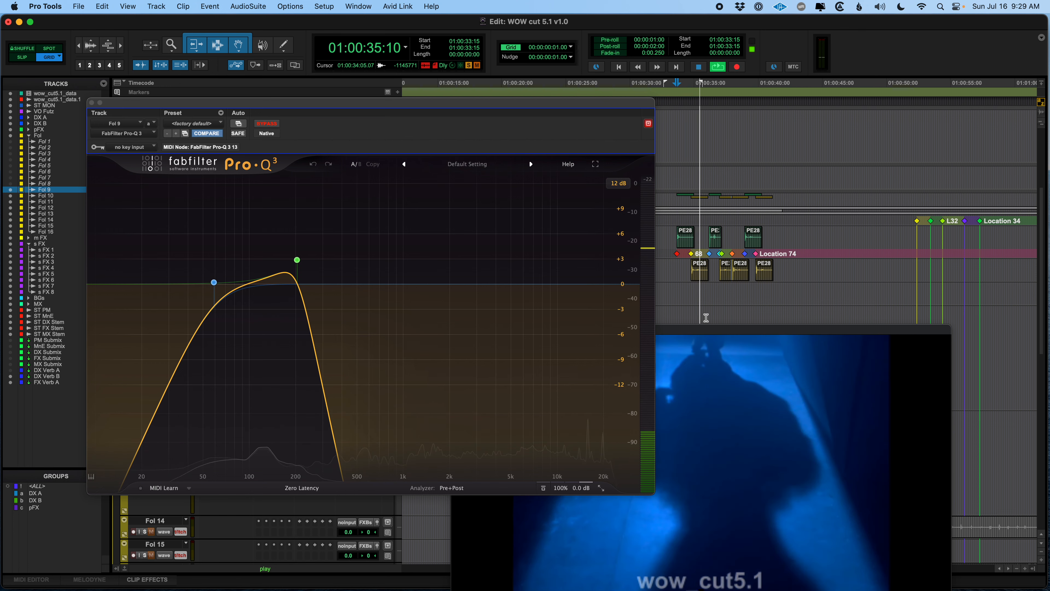
drag(716, 326, 648, 97)
click(177, 102)
key(space)
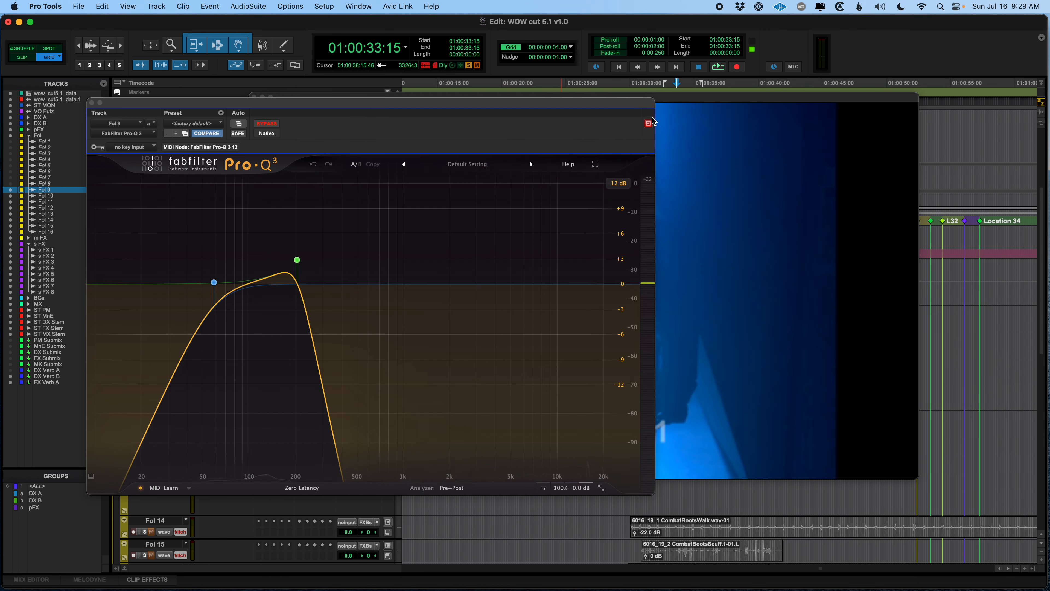
click(91, 103)
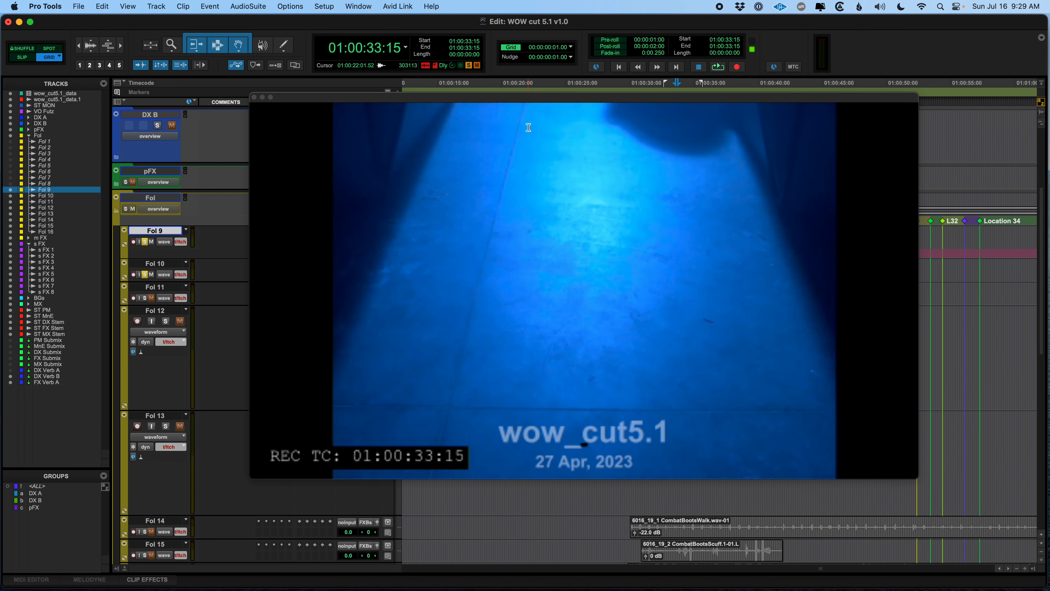
- Reposition and resize the video window, and recall window configuration 1
click(503, 98)
drag(504, 98, 397, 39)
click(823, 430)
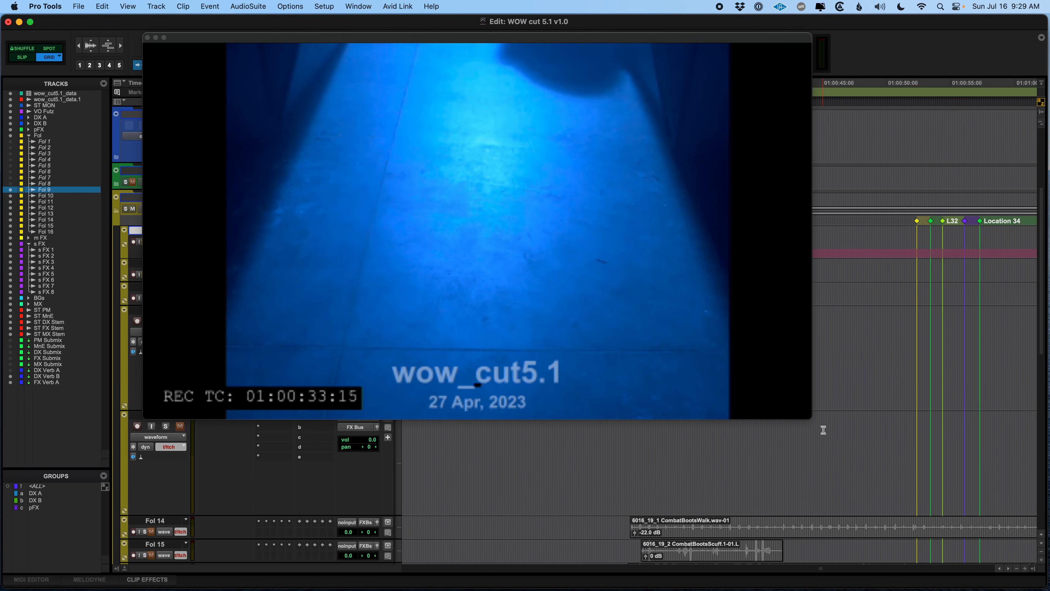
drag(807, 413, 821, 432)
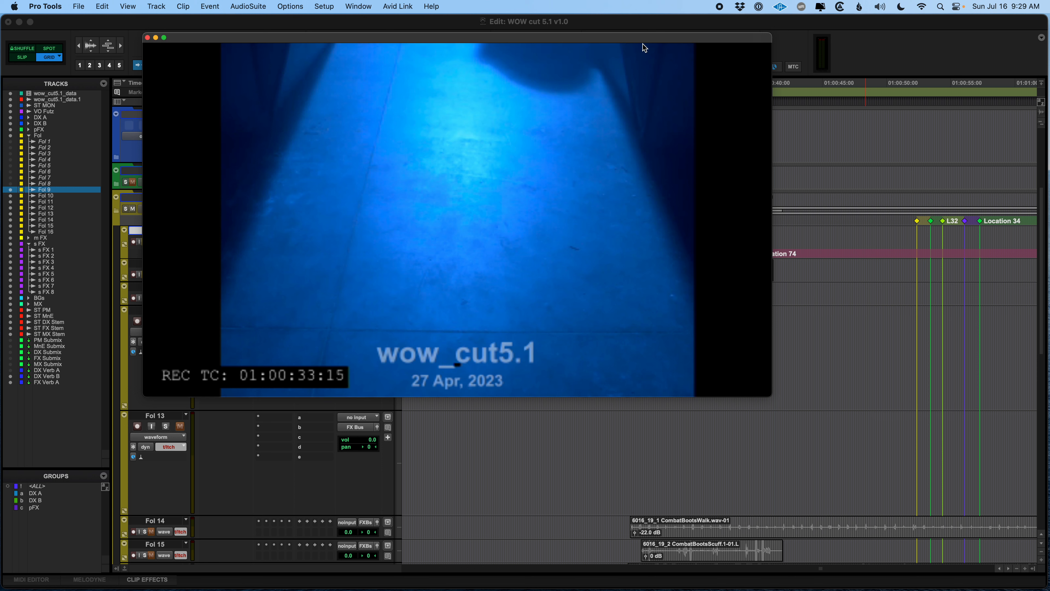
double_click(568, 41)
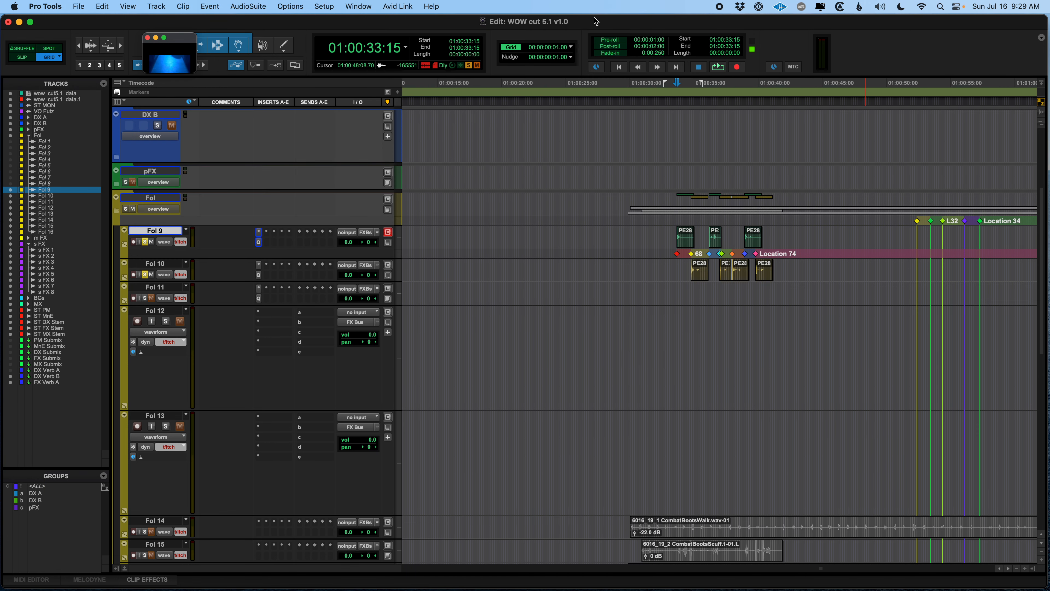
key(KP_Decimal)
key(KP_1)
key(KP_Multiply)
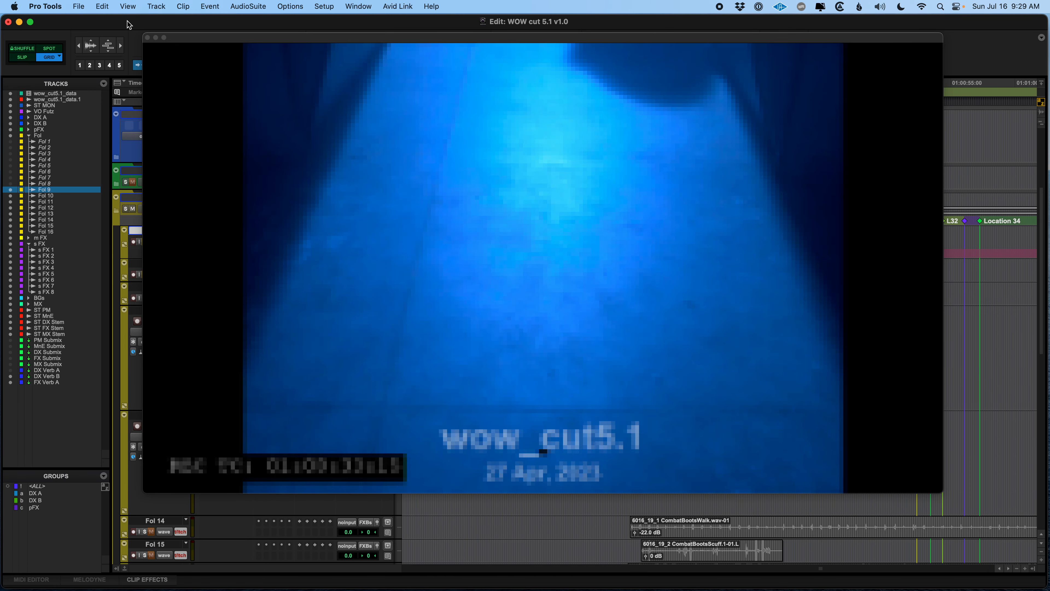
- Examine the video quality options of the wow_cut5.1_data track, keeping Best Performance selected
key(super+9)
scroll(479, 277, up, 5)
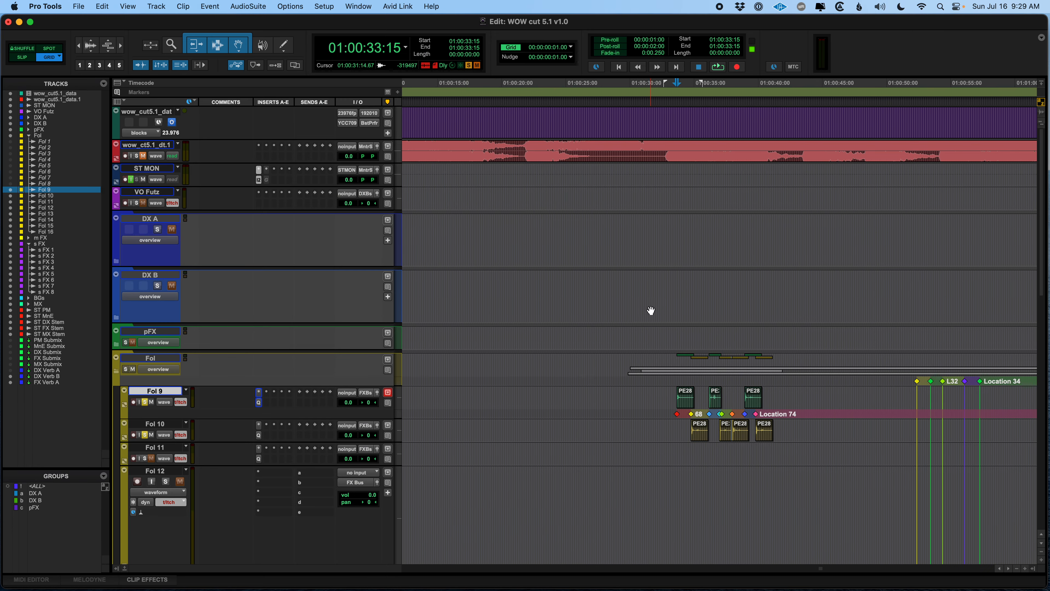
click(362, 123)
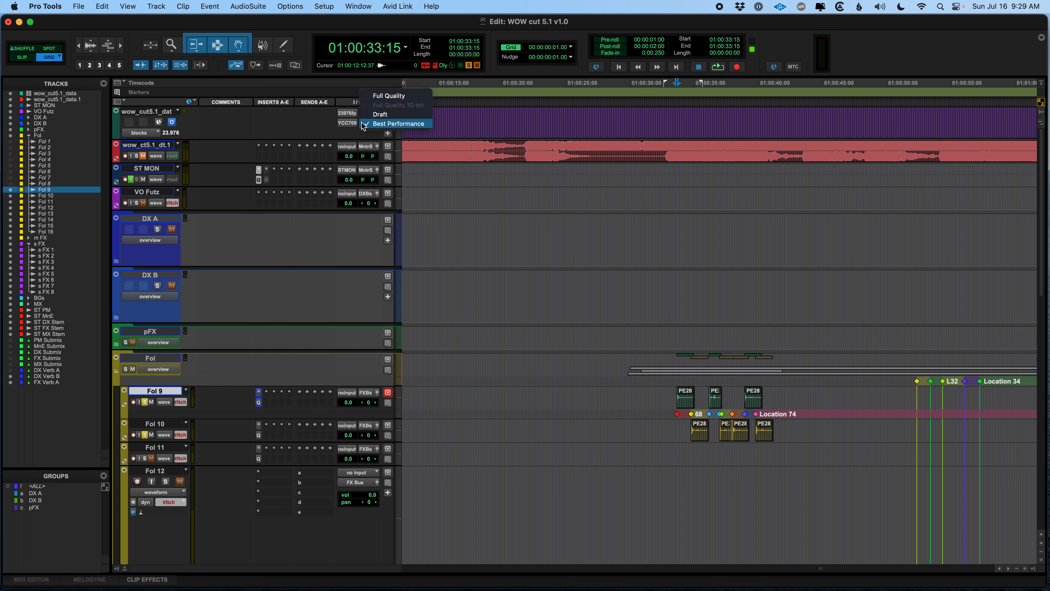
click(364, 125)
click(534, 117)
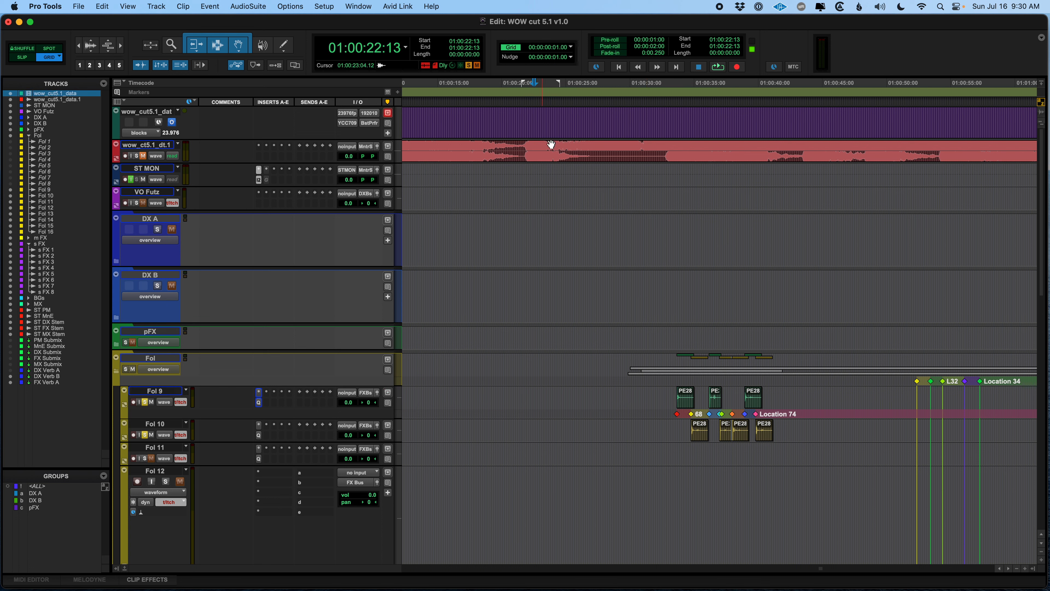
double_click(161, 113)
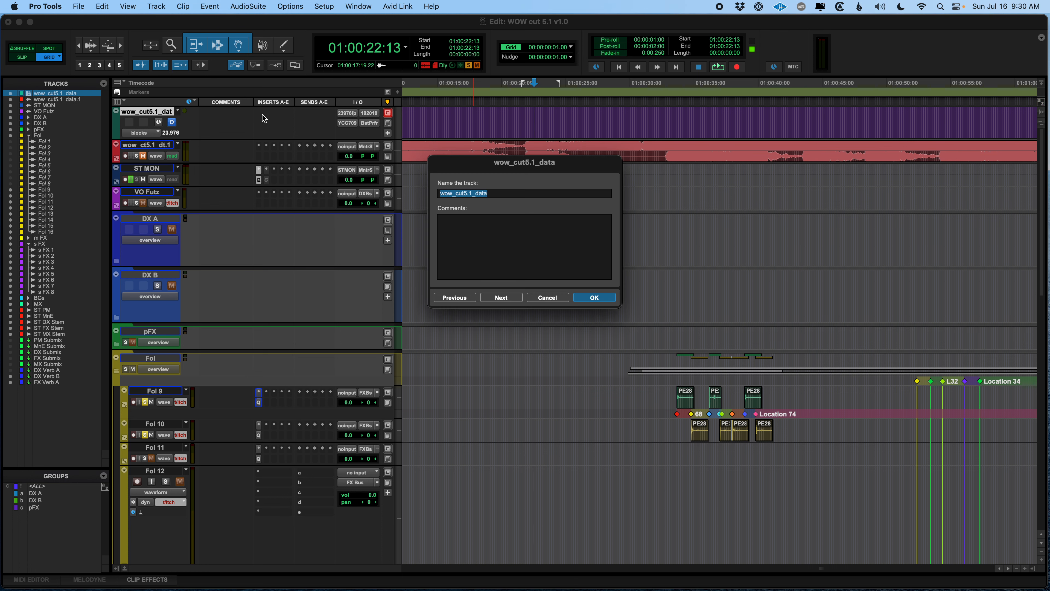
click(545, 298)
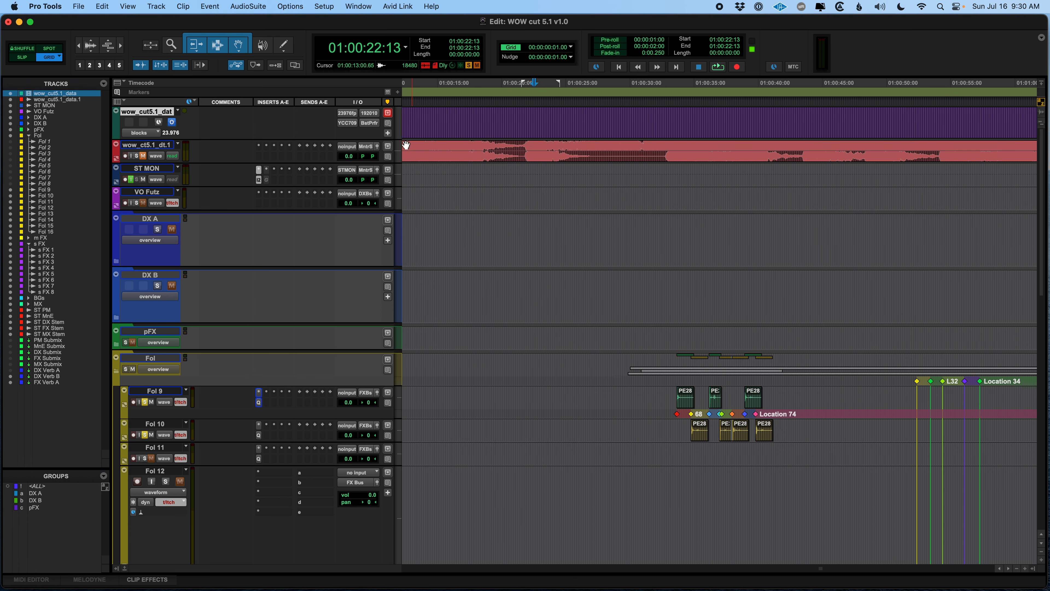
click(372, 125)
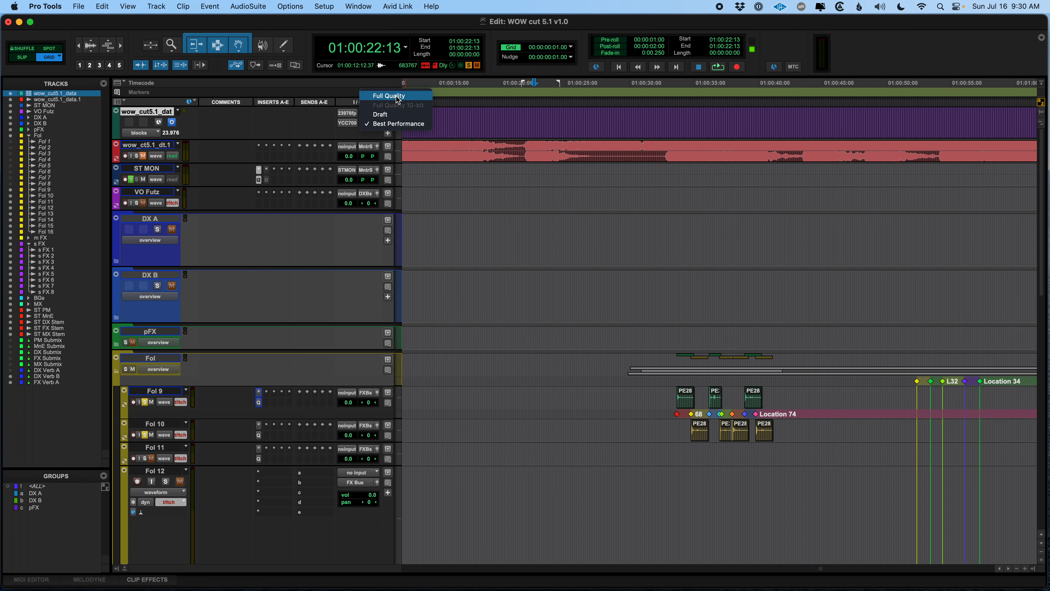
click(393, 125)
click(571, 148)
- Show the video window again and play the soloed footsteps with picture from 01:00:33:15
scroll(632, 322, down, 3)
click(665, 314)
key(super+9)
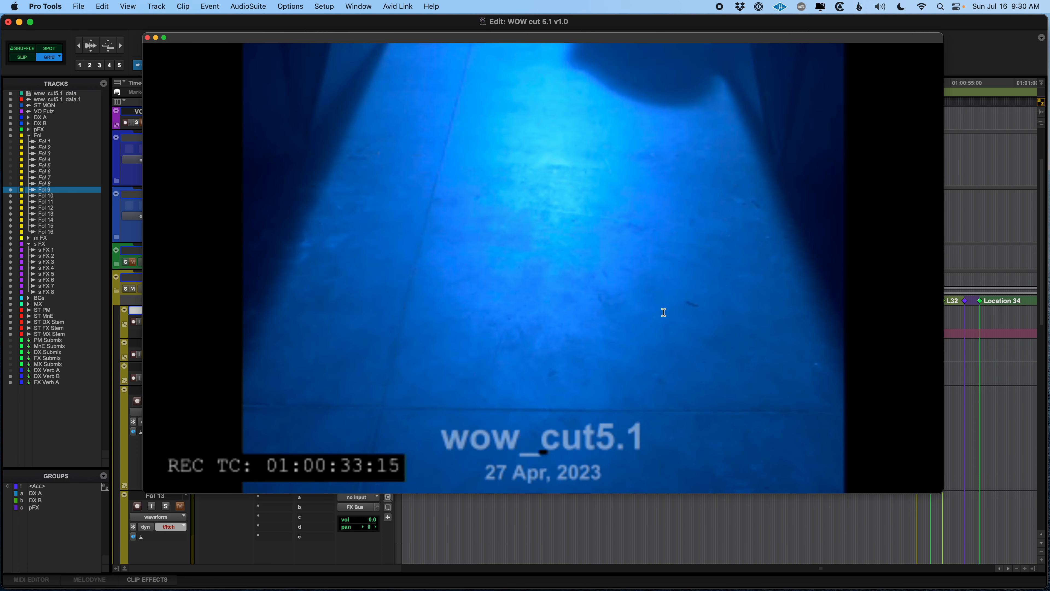
drag(614, 41, 589, 54)
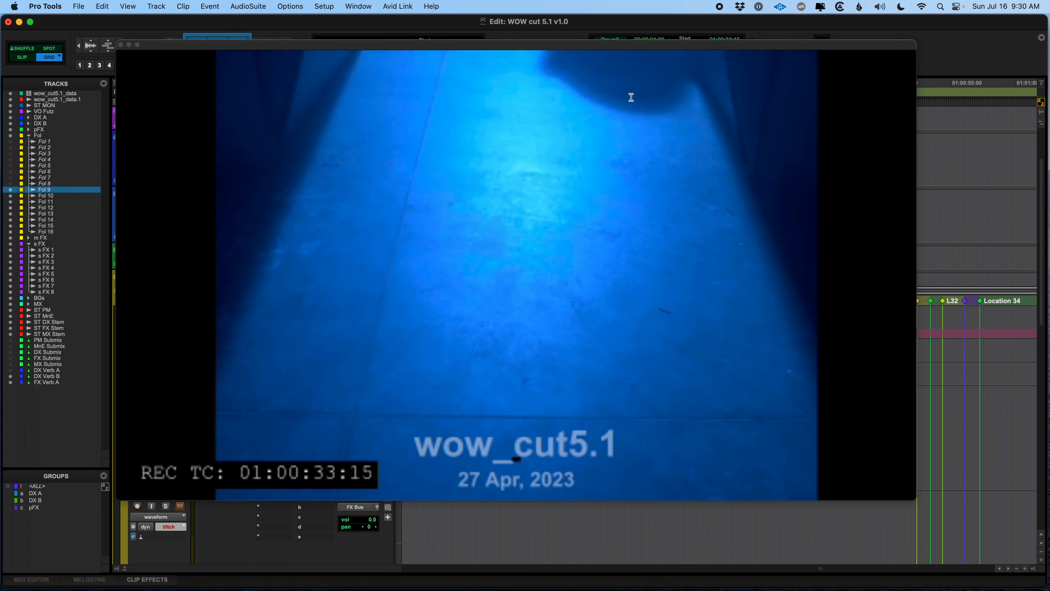
key(space)
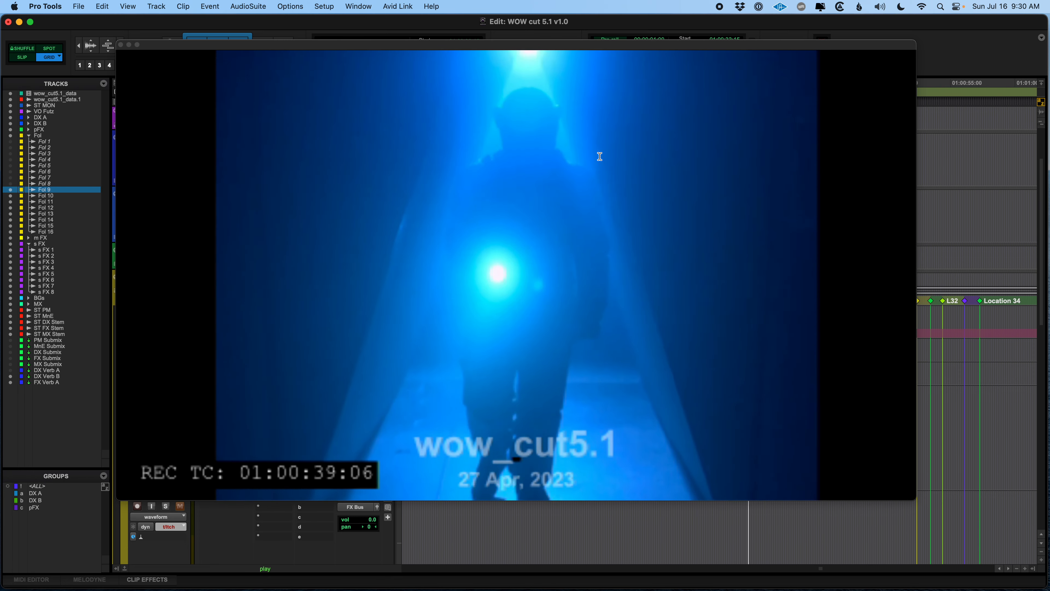
key(space)
- Turn off solo on Fol 9 and Fol 10 and play the footsteps with picture from 01:00:33:15
drag(548, 48, 704, 143)
click(215, 333)
click(145, 354)
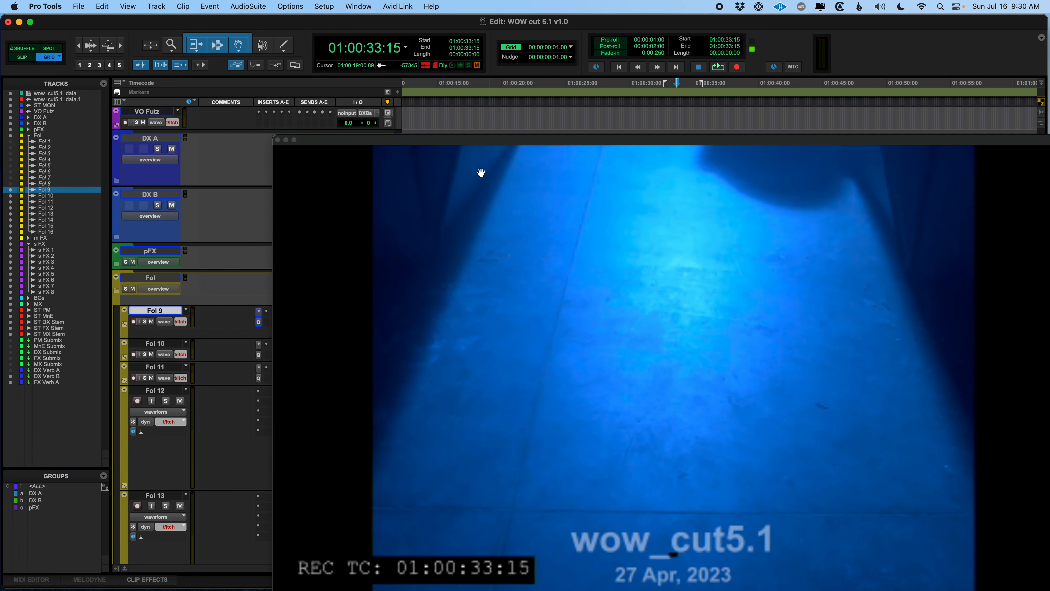
drag(555, 140, 473, 66)
key(space)
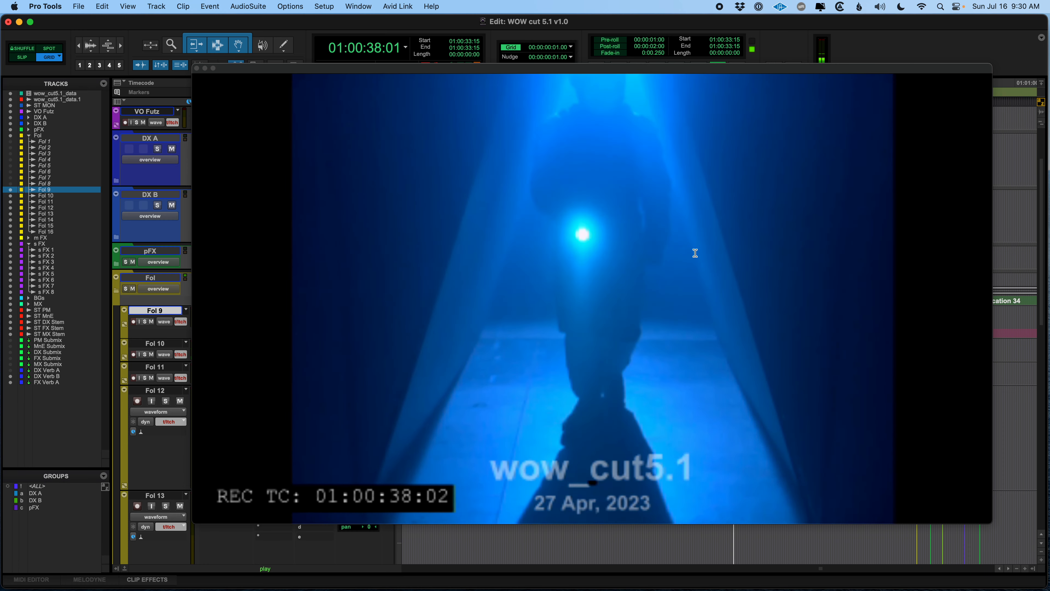
key(space)
- Delete the Fol 9 track markers up to Location 74 and place the cursor at 01:00:33:15
drag(544, 76, 544, 472)
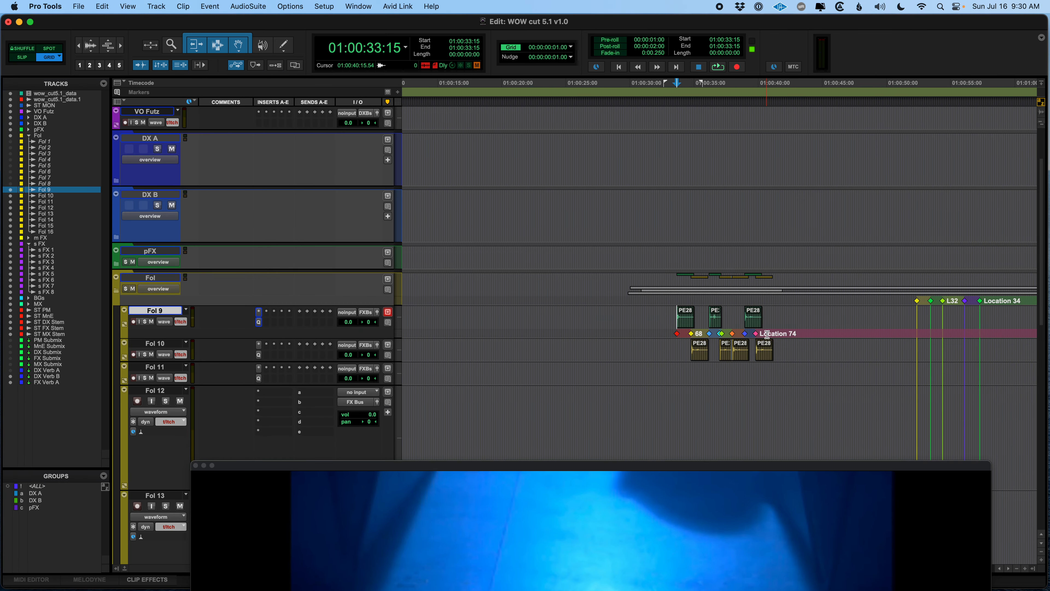
drag(766, 334, 616, 331)
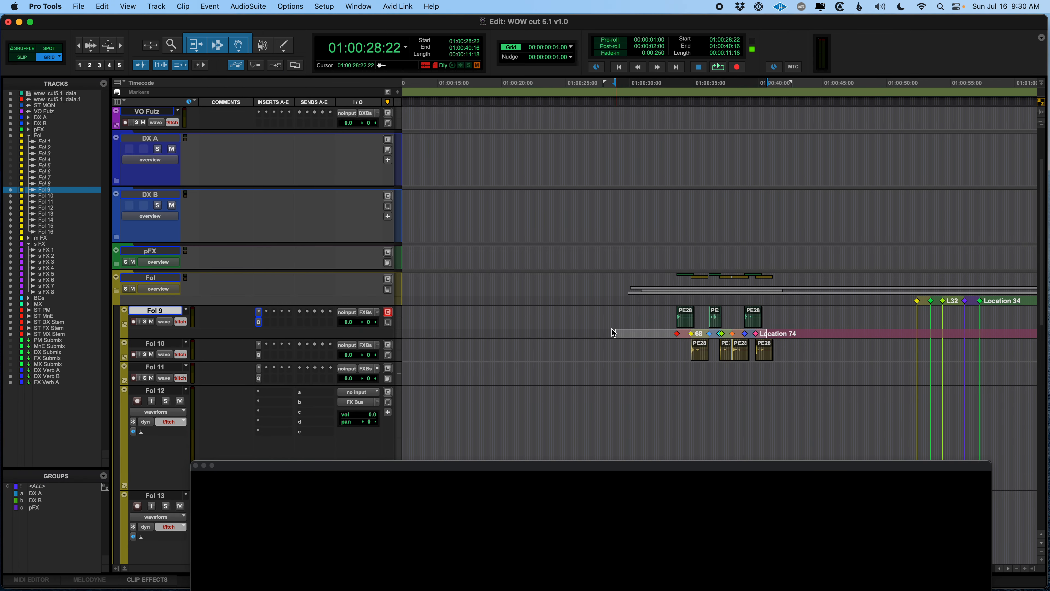
key(Delete)
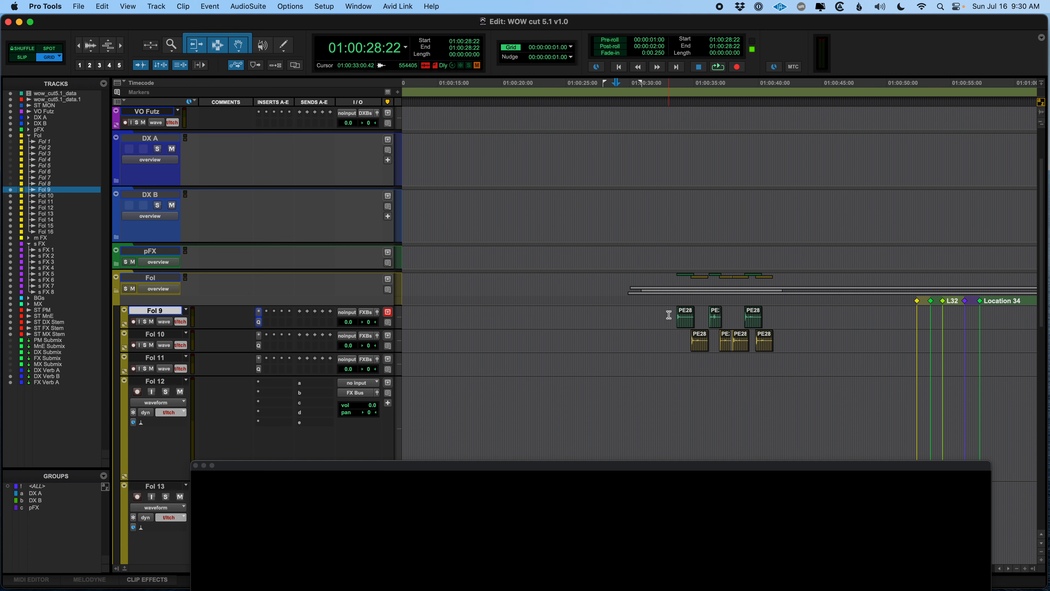
click(677, 319)
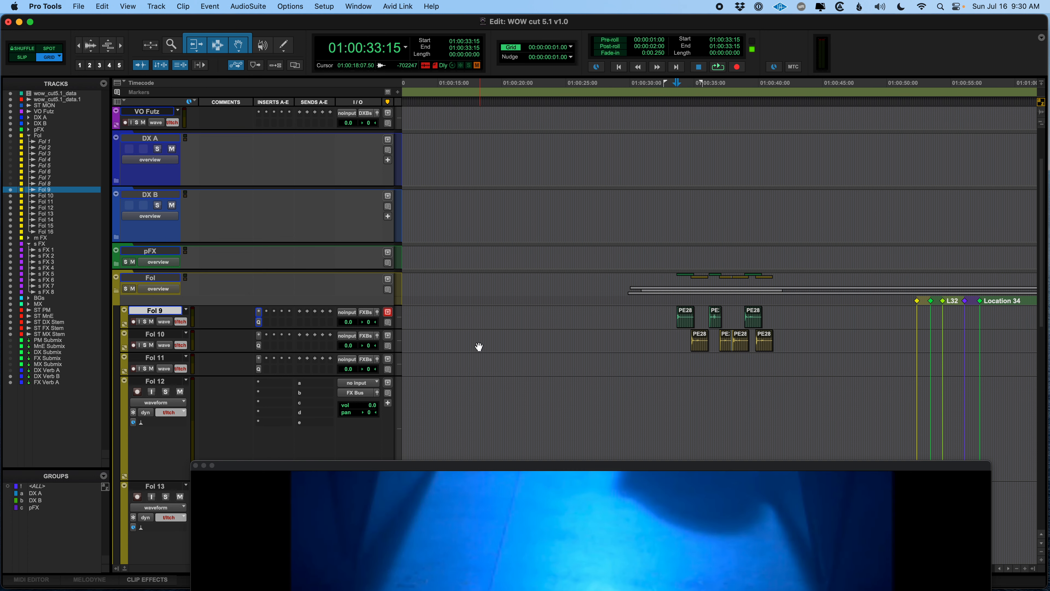
- Show the hidden Fol 1 and Fol 2 tracks and make them active
click(44, 142)
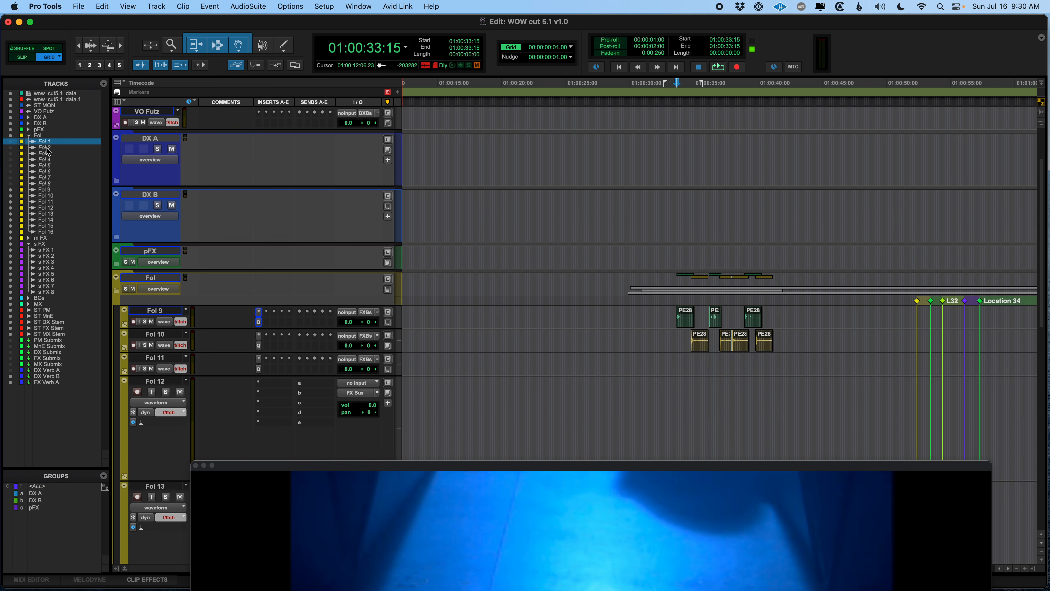
shift+click(45, 146)
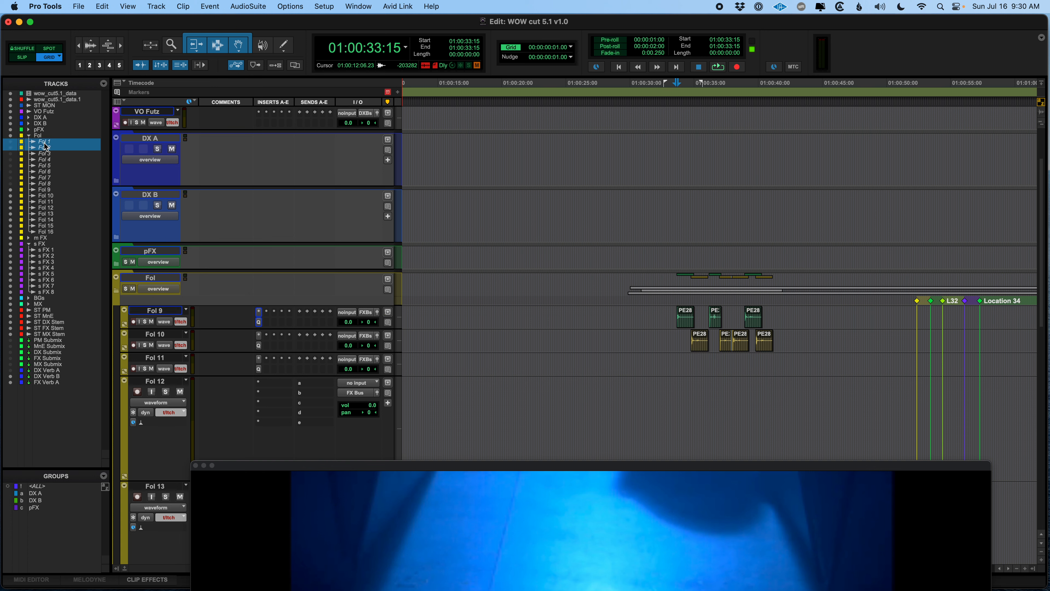
click(11, 147)
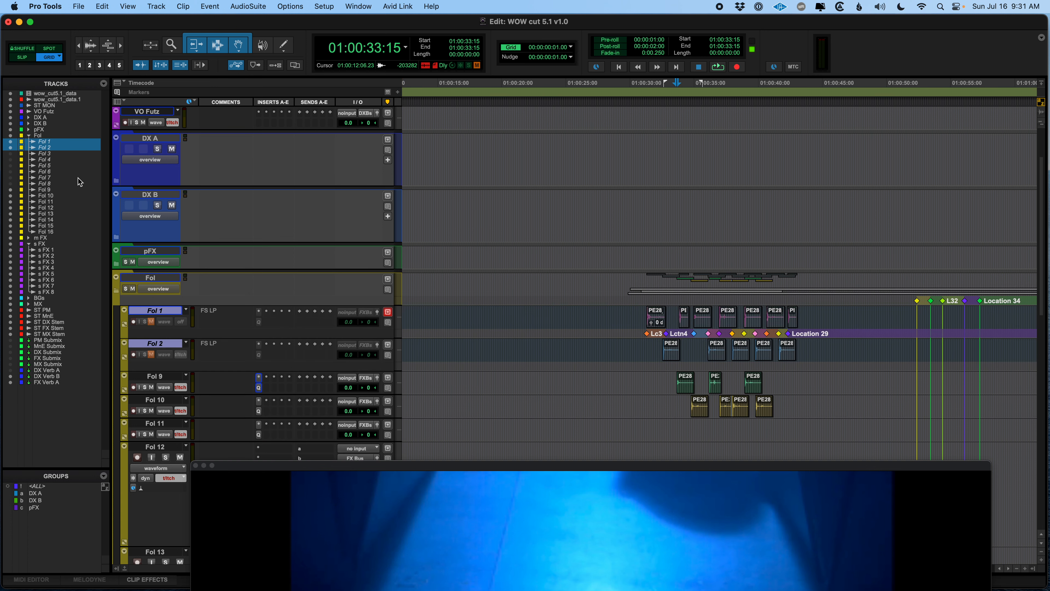
right_click(57, 142)
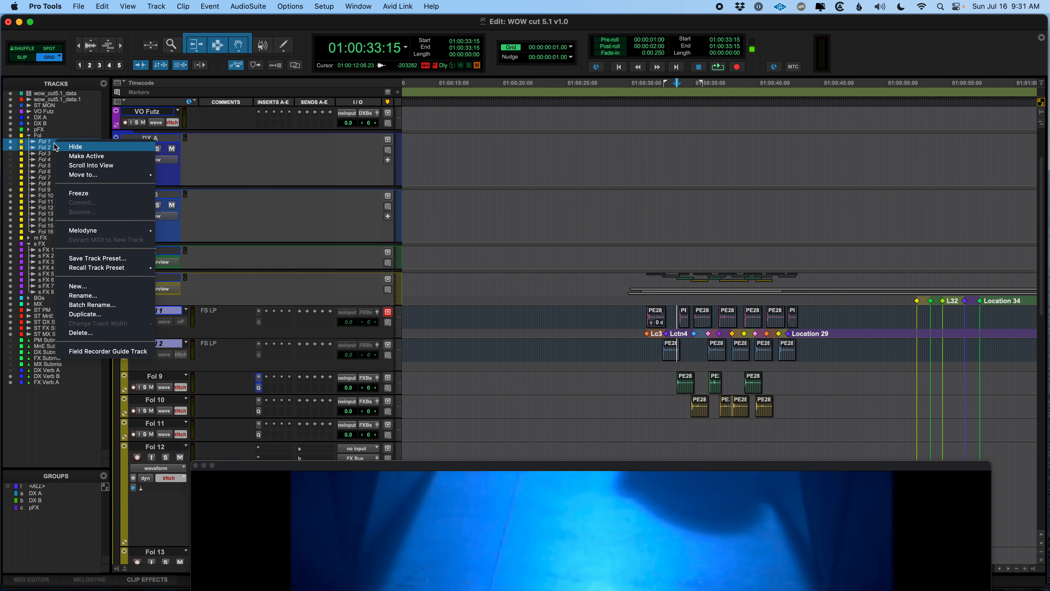
click(62, 156)
- Delete the footstep clips on Fol 9 and Fol 10 and place the cursor at the start of Fol 1's first clip
drag(605, 372, 868, 417)
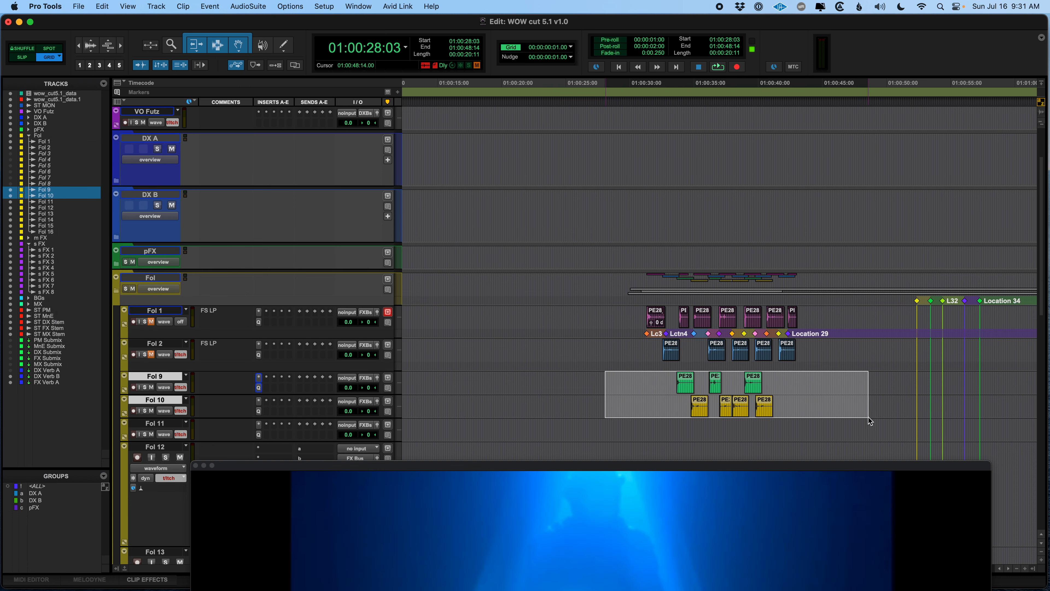
click(607, 380)
click(613, 312)
key(Tab)
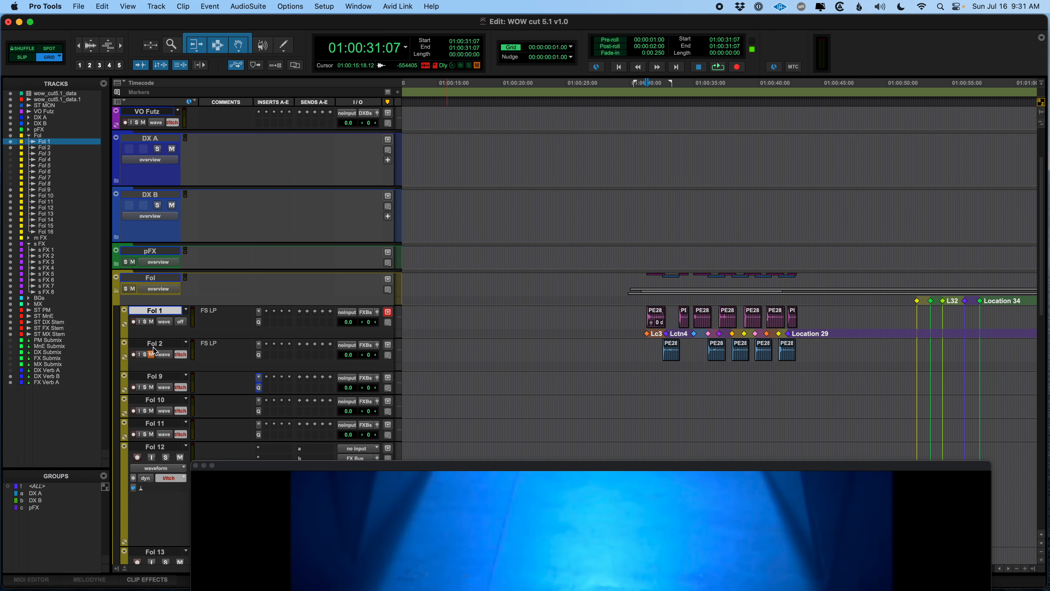
- Unmute Fol 1 and Fol 2 and play their footsteps with picture from 01:00:31:07
drag(400, 468, 349, 88)
key(space)
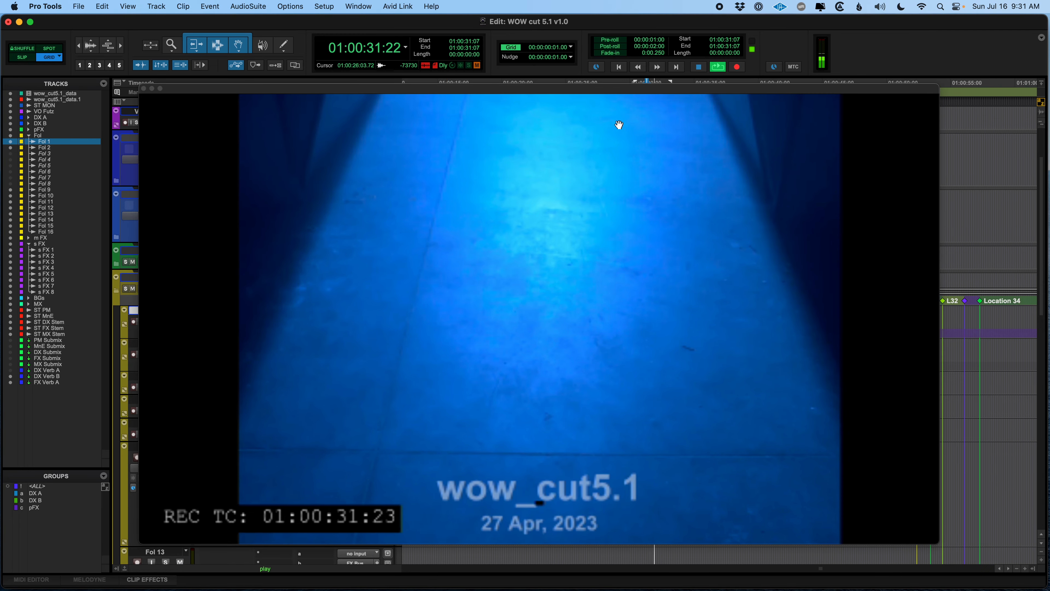
drag(643, 93, 462, 83)
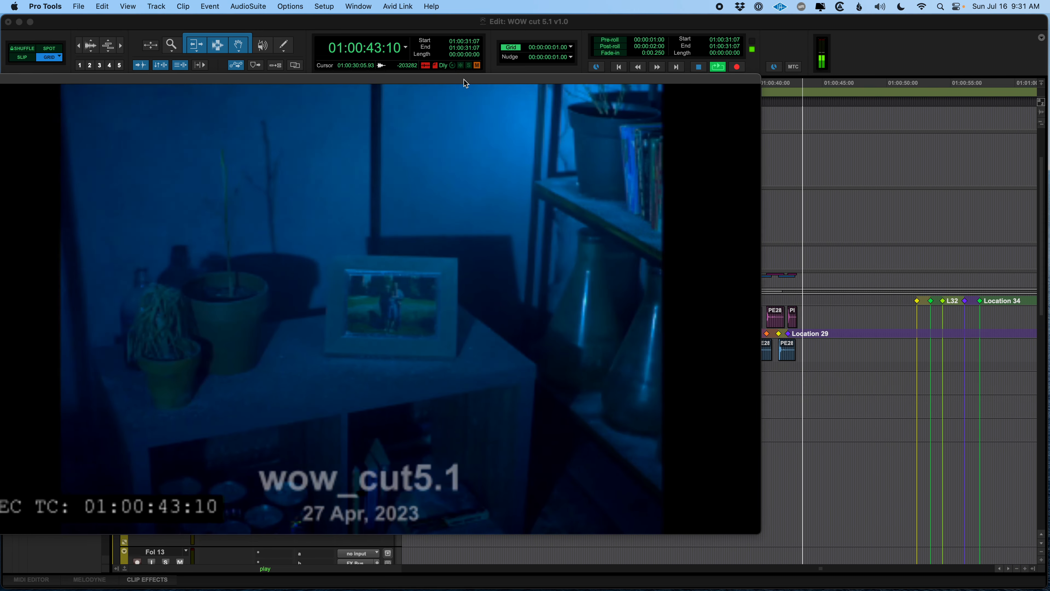
drag(465, 83, 623, 79)
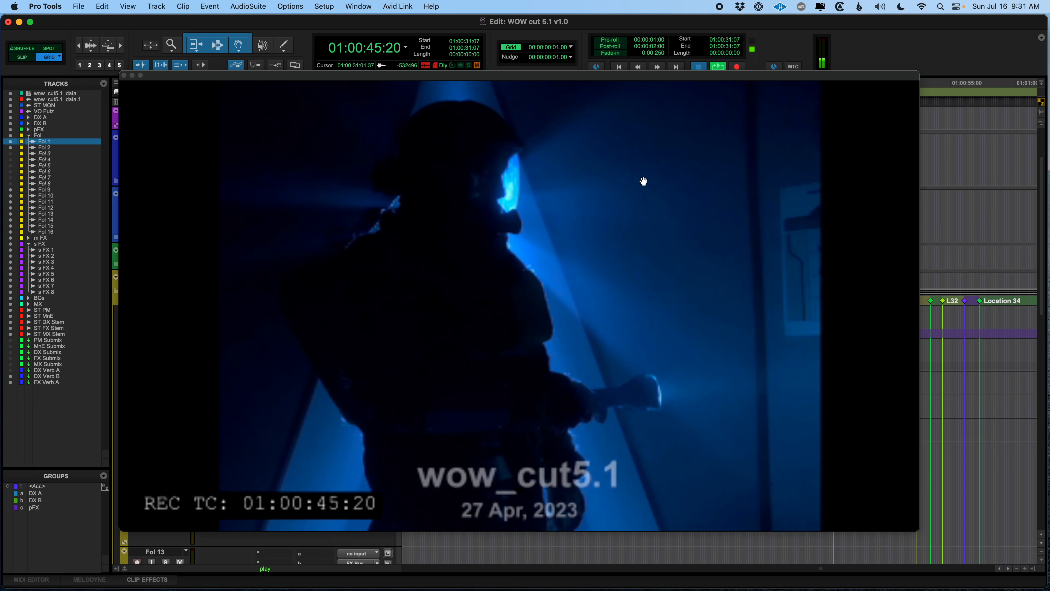
key(space)
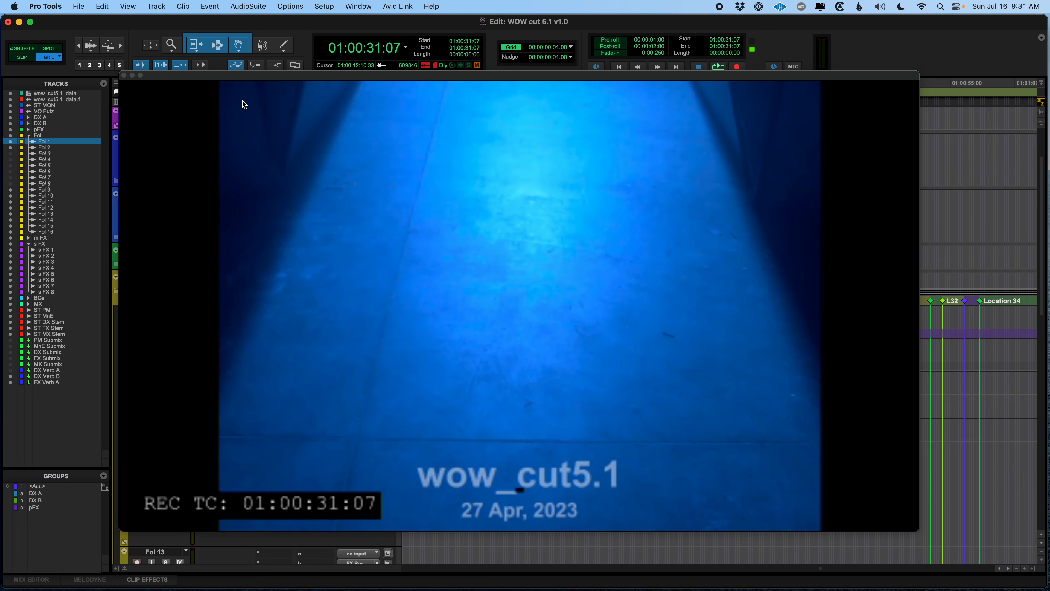
- Close the video window and switch to QuickTime Player
click(124, 76)
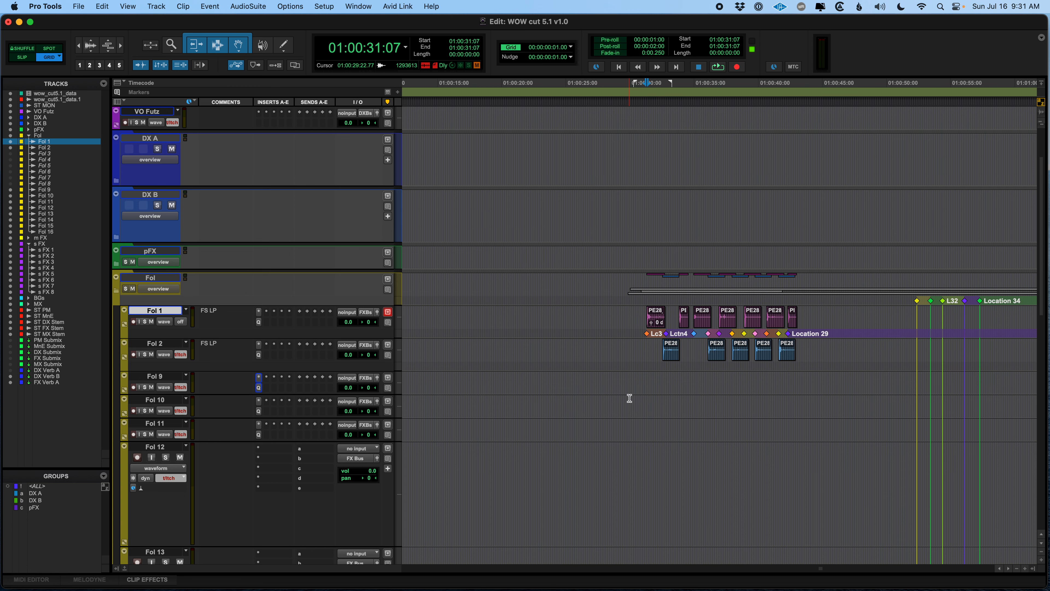
key(super+Tab)
key(super+Tab)
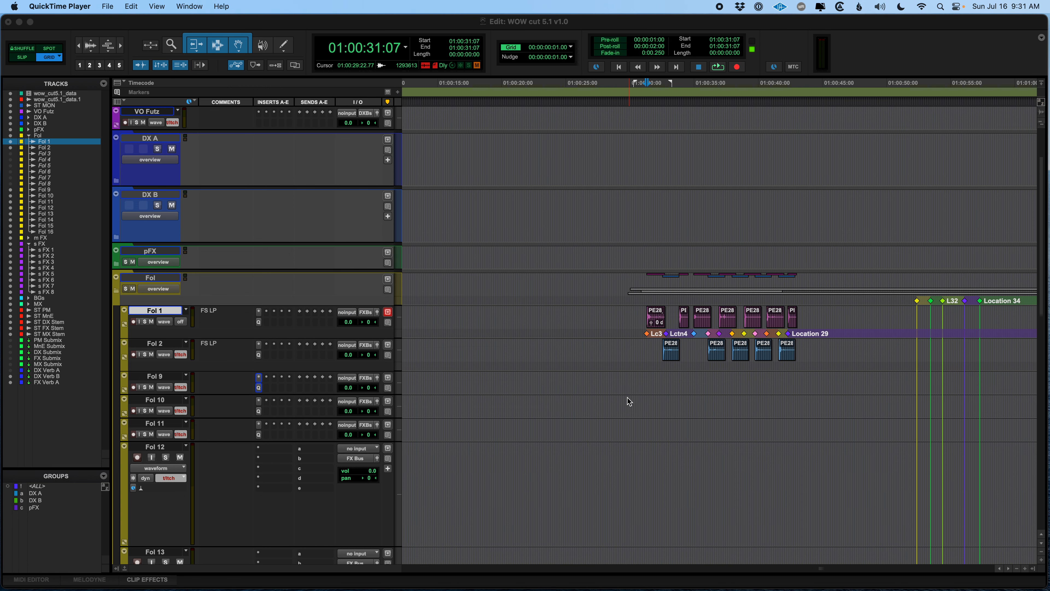